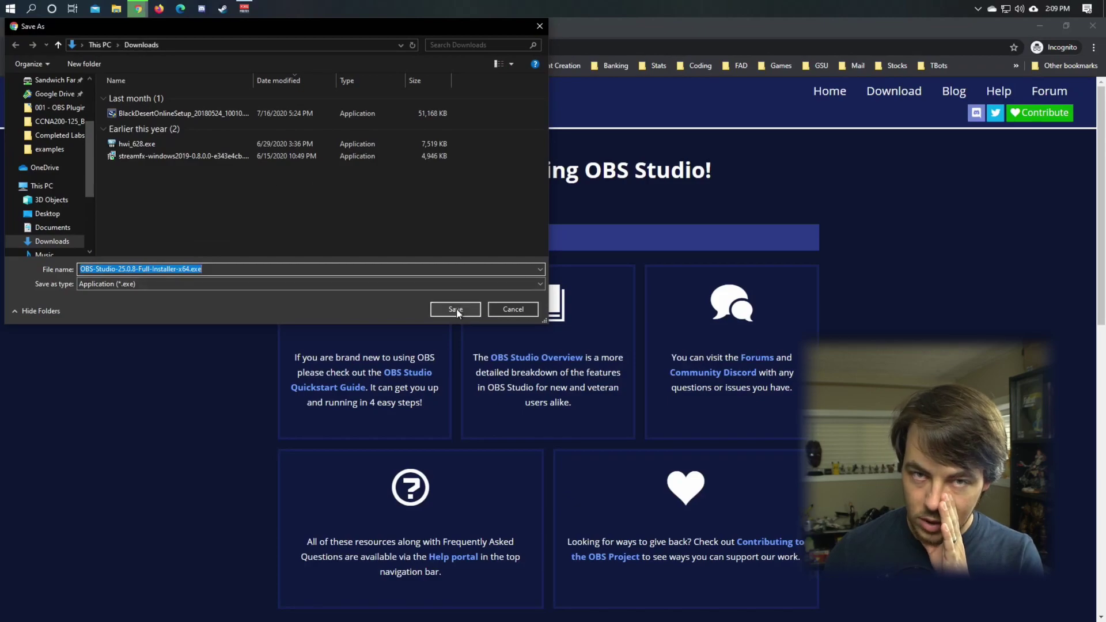
Save and run the OBS Studio 25.0.8 installer, finishing with Launch OBS checked.
left_click(455, 309)
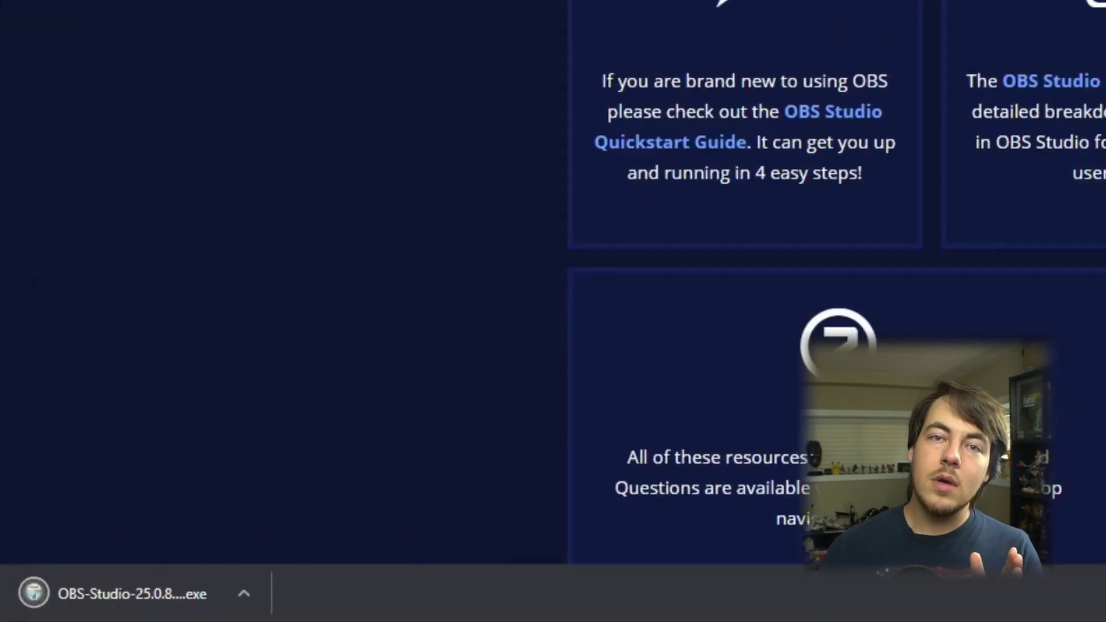
left_click(60, 599)
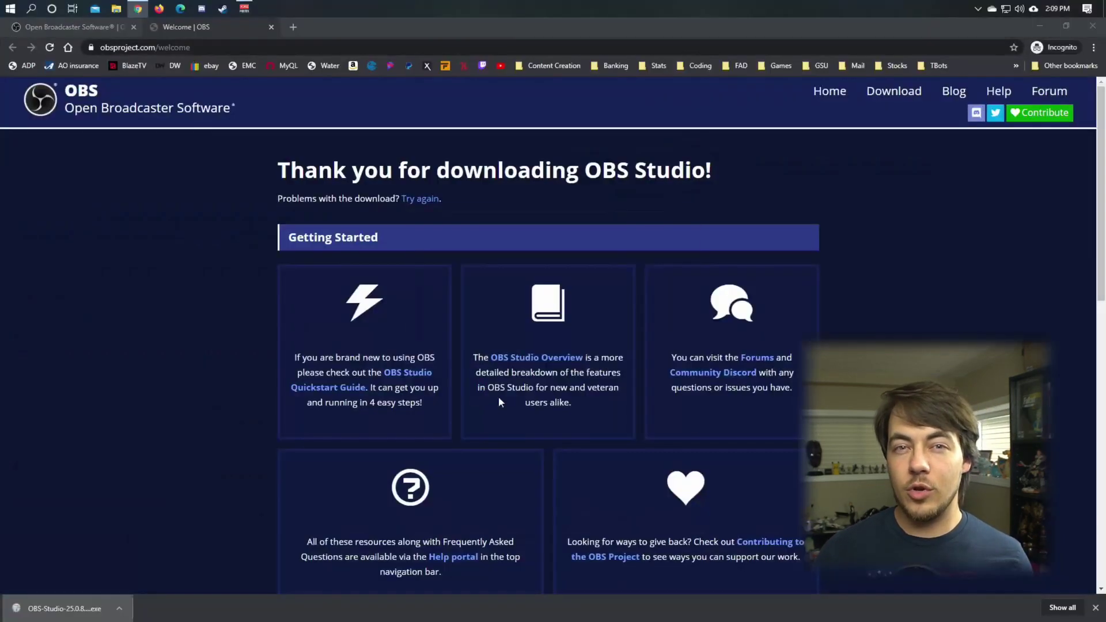
left_click(632, 418)
left_click(630, 420)
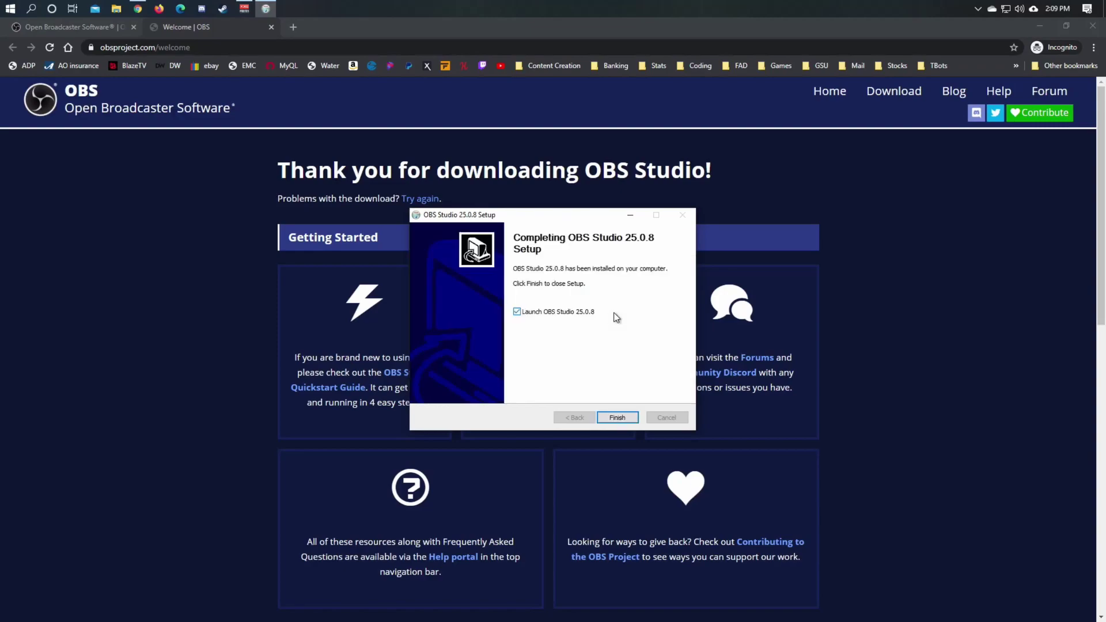
left_click(604, 414)
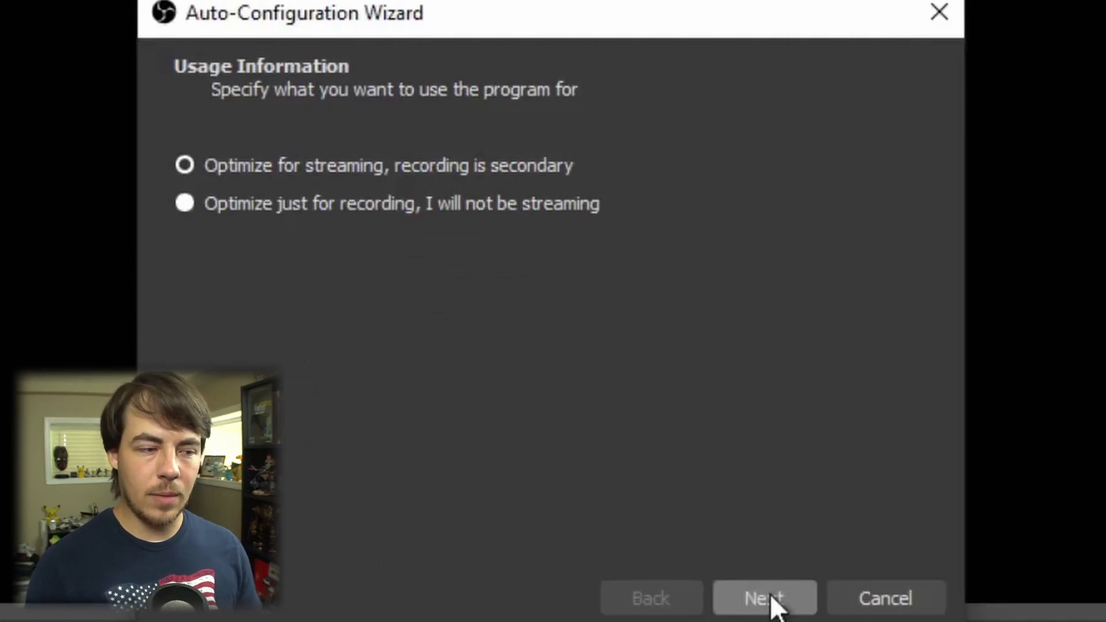
Keep 'Optimize for streaming' selected in the wizard and advance to Video Settings.
left_click(772, 602)
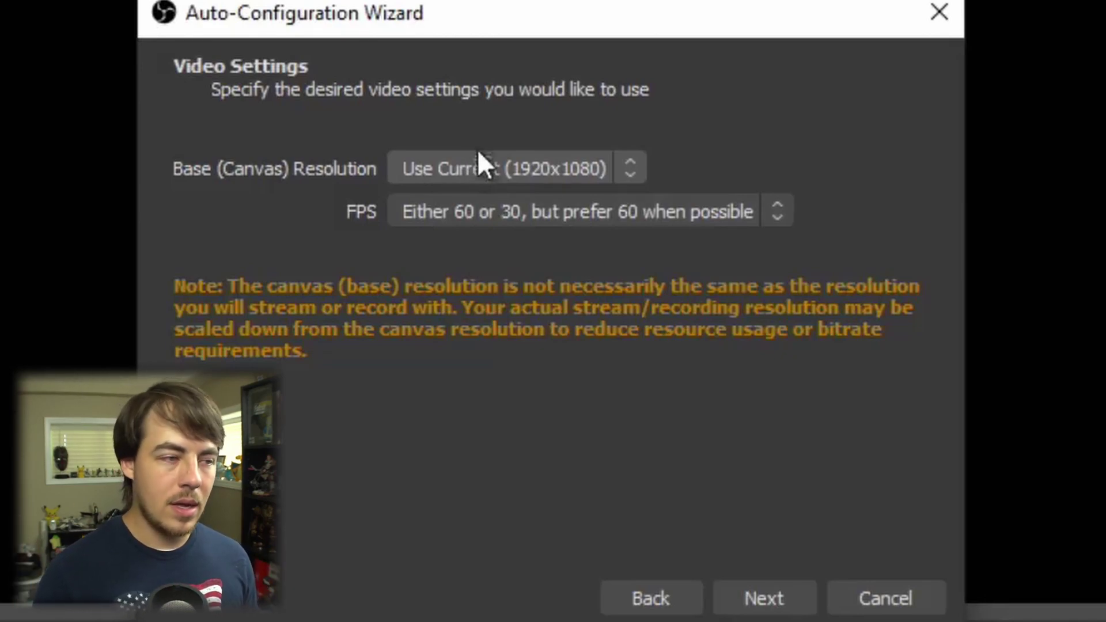
Keep the 1920x1080 resolution and 'Either 60 or 30, but prefer 60' FPS, then continue.
left_click(576, 212)
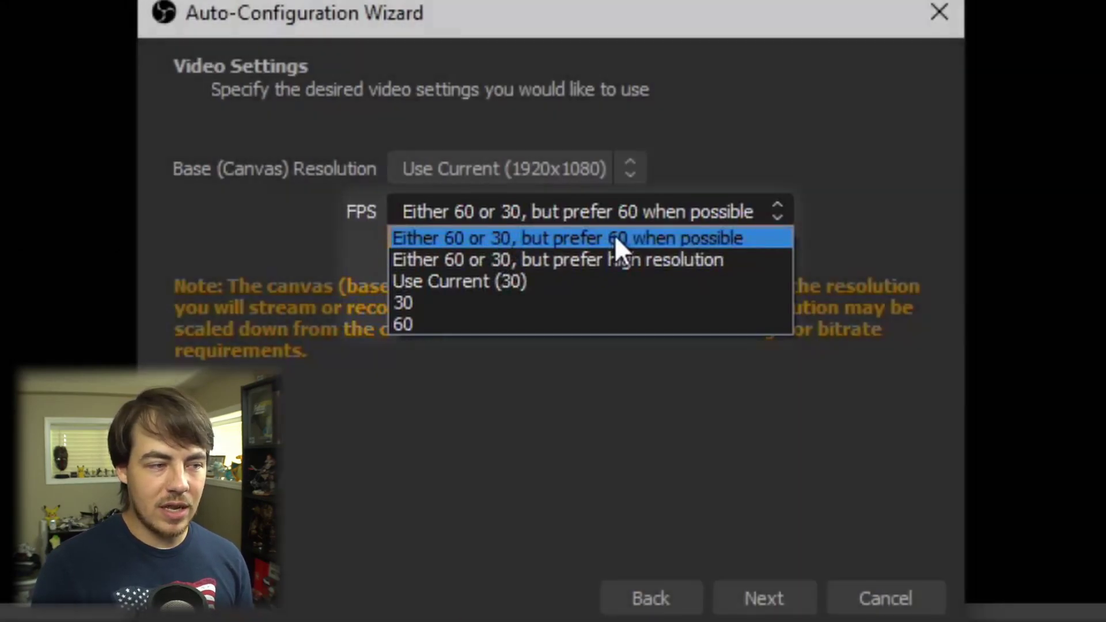
left_click(614, 236)
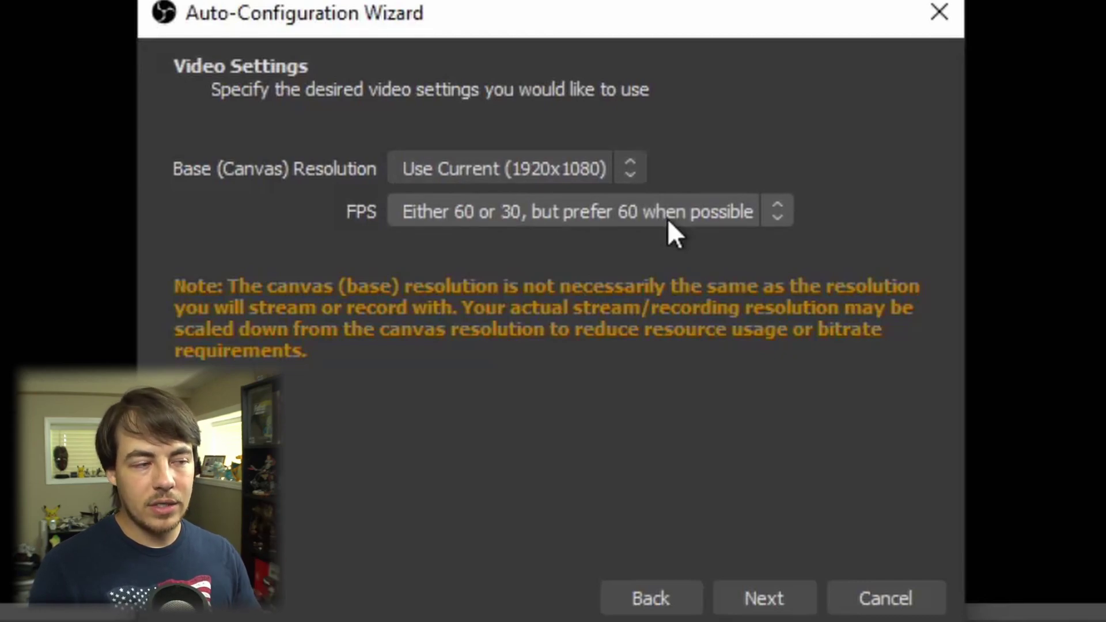
left_click(786, 602)
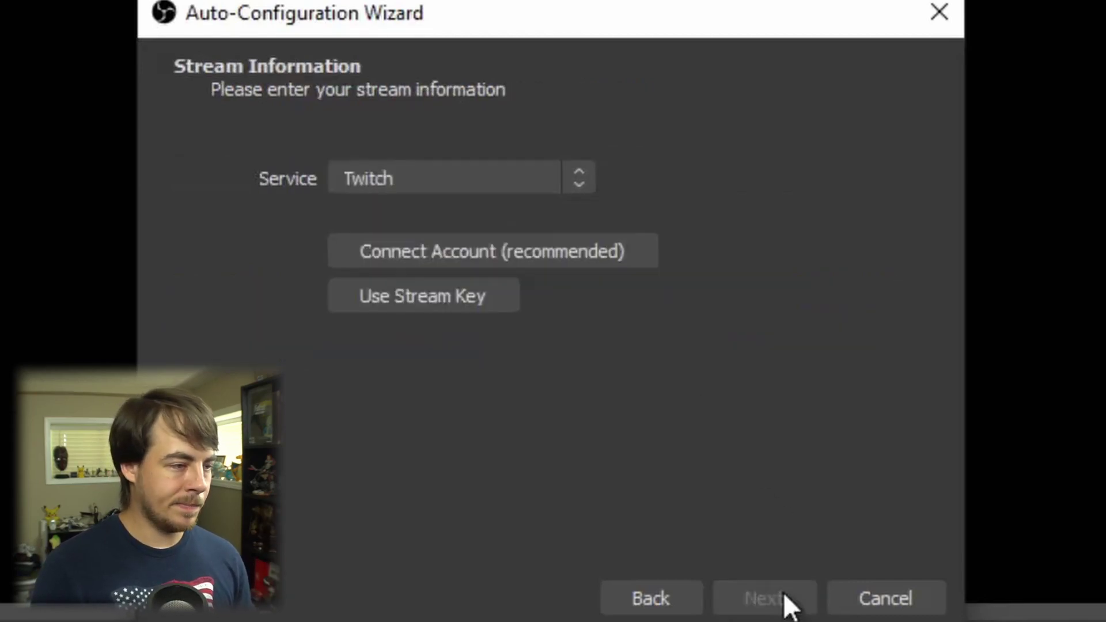
Select Twitch as the streaming service and start Connect Account (recommended).
left_click(576, 173)
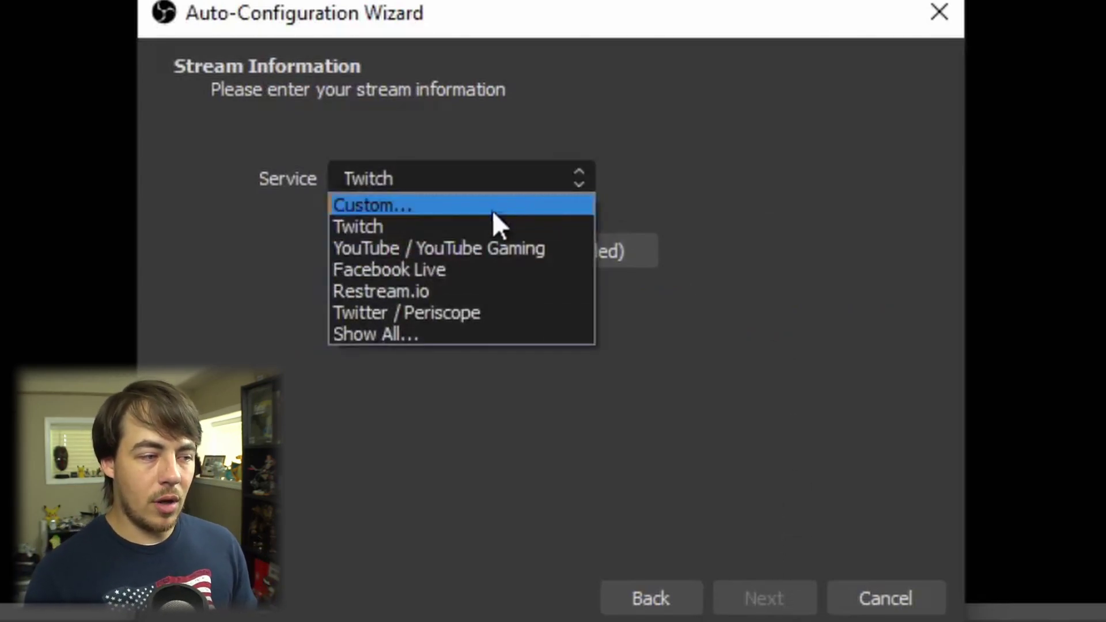
left_click(409, 226)
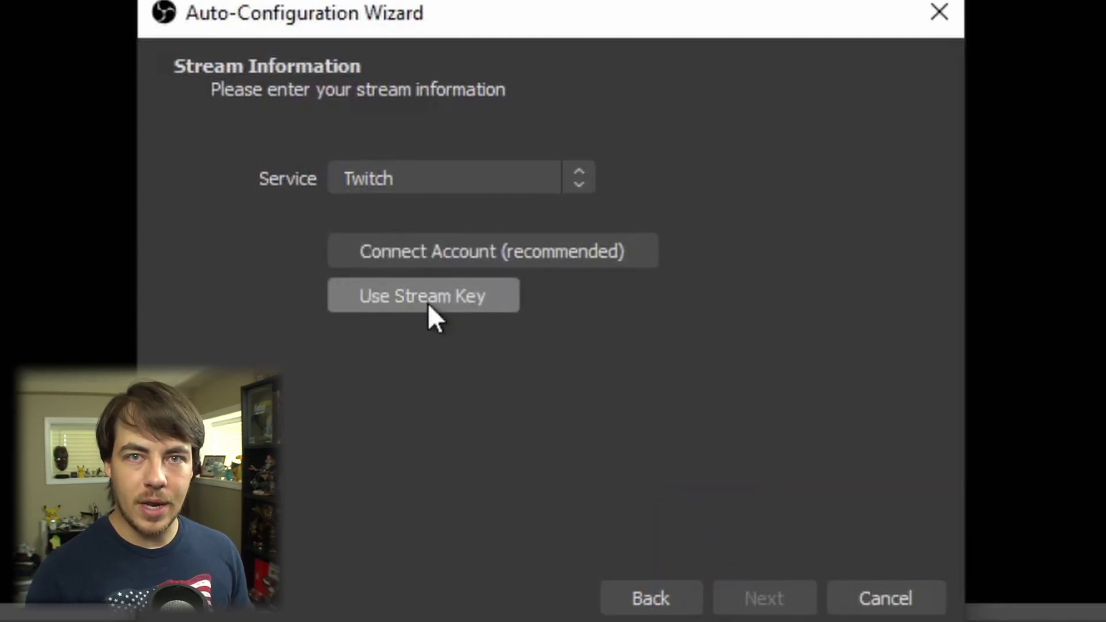
left_click(444, 248)
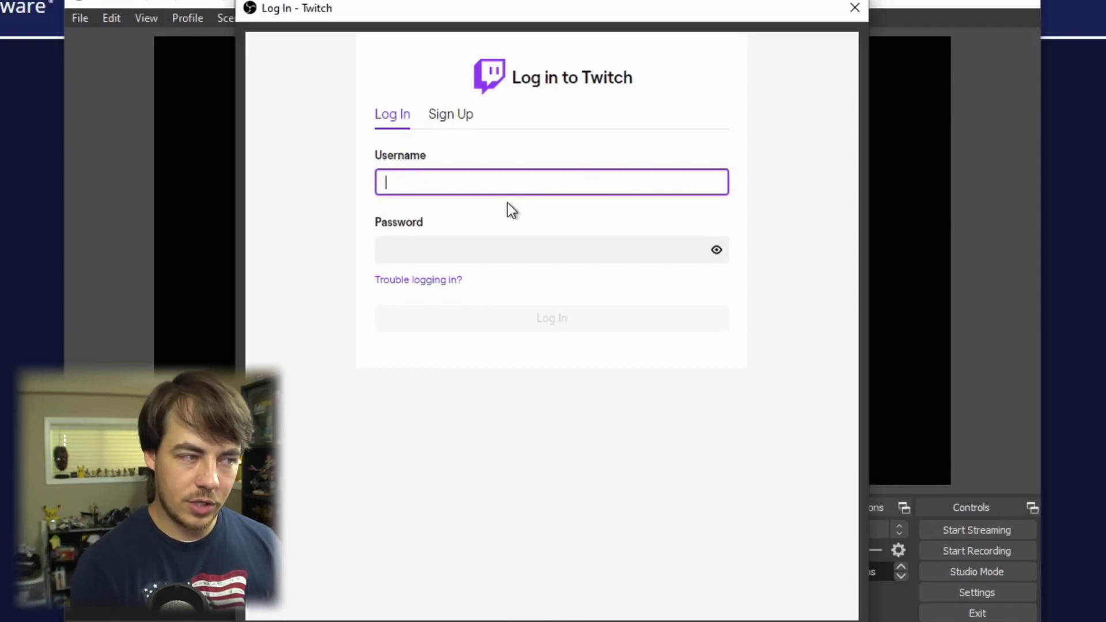
Log in with the Twitch account username and password, then submit the verification code.
key("BackSpace")
key("BackSpace")
key("BackSpace")
key("BackSpace")
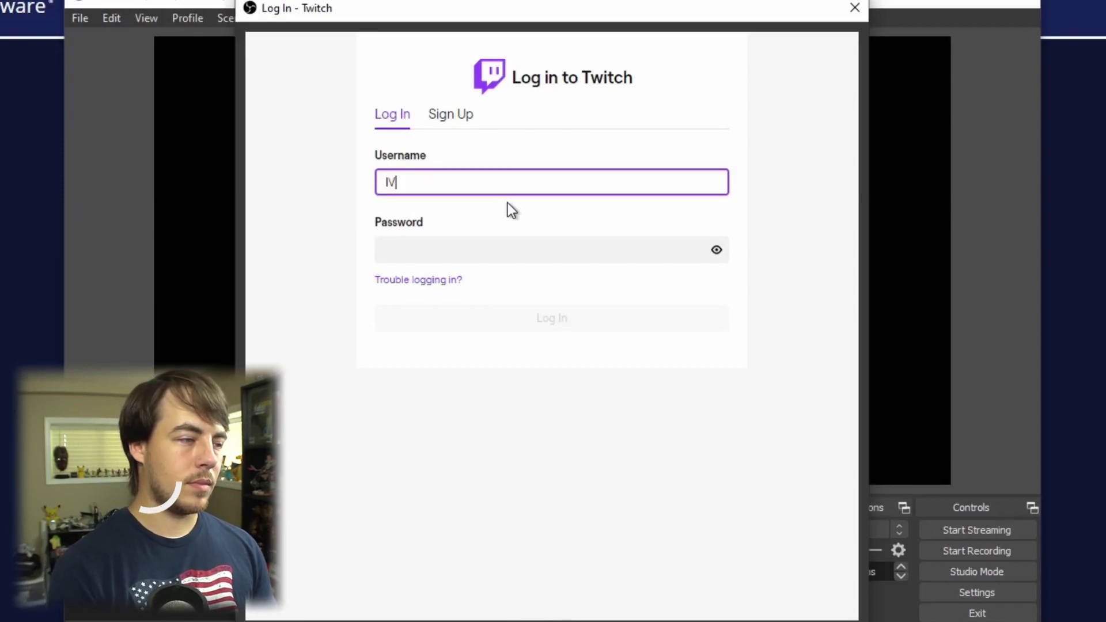
key("BackSpace")
key("BackSpace")
key("BackSpace")
key("BackSpace")
key("BackSpace")
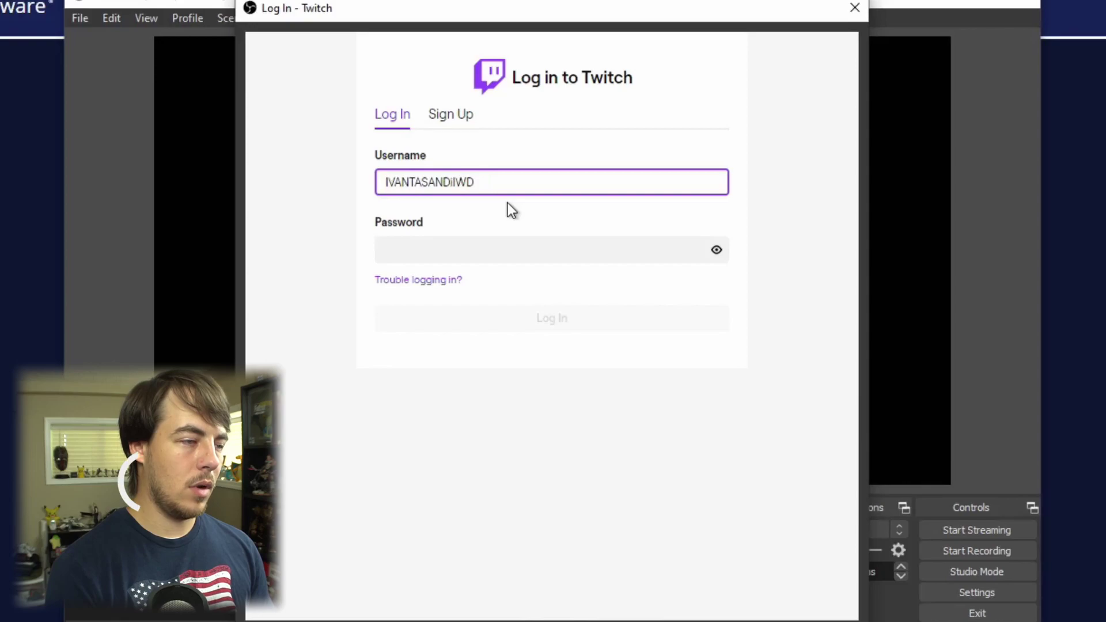
key("Tab")
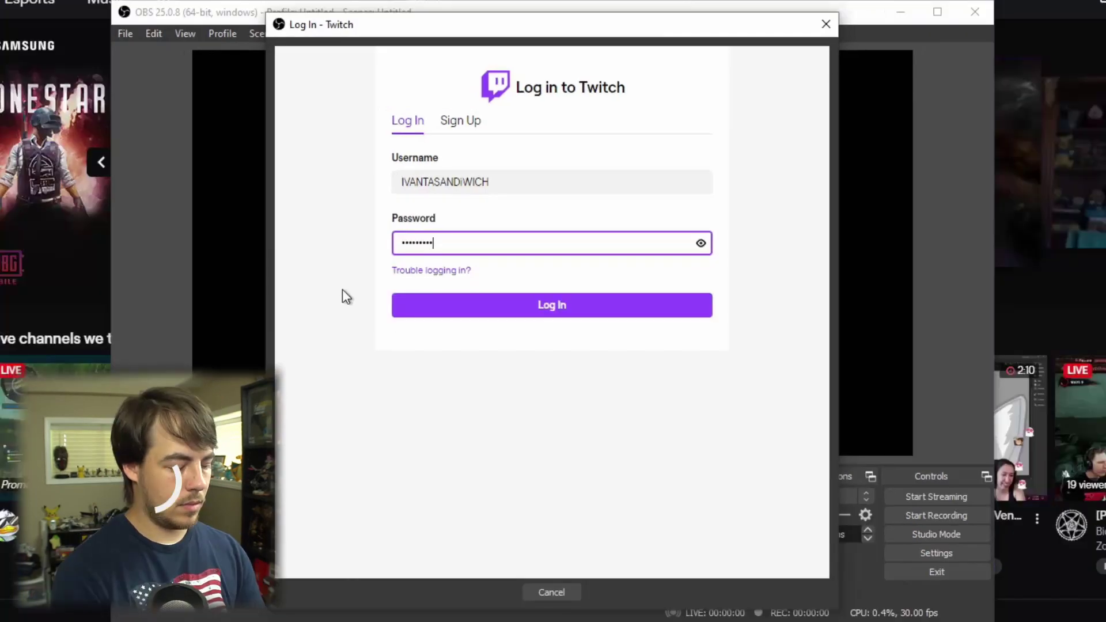
key("Return")
key("Return")
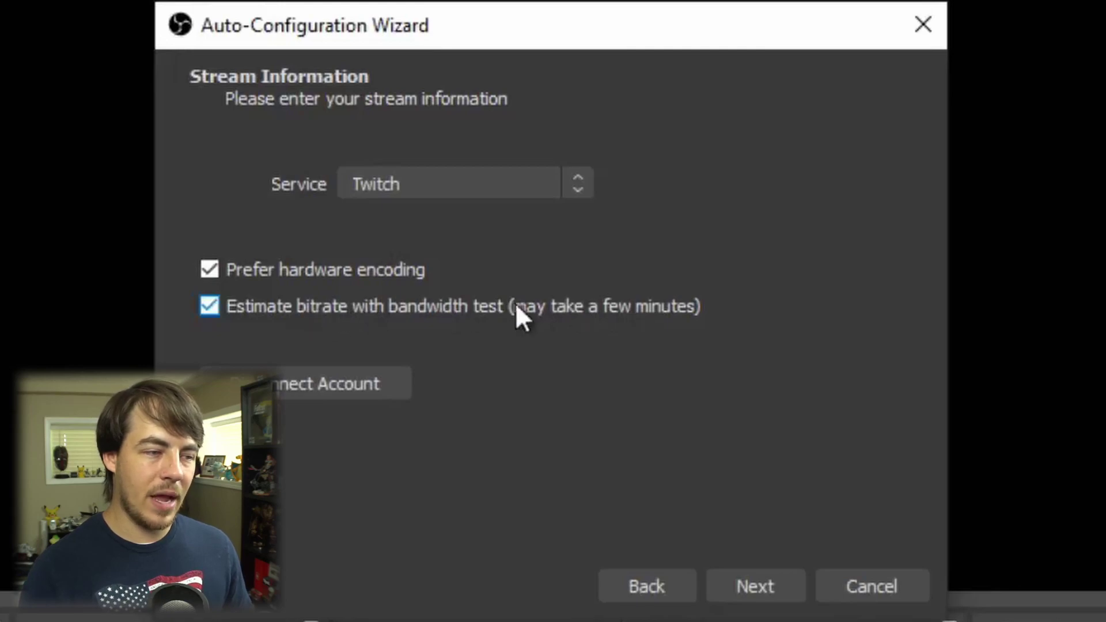
Run the bandwidth test and apply the recommended 6000 bitrate, NVENC, 1920x1080 60 FPS settings.
left_click(765, 576)
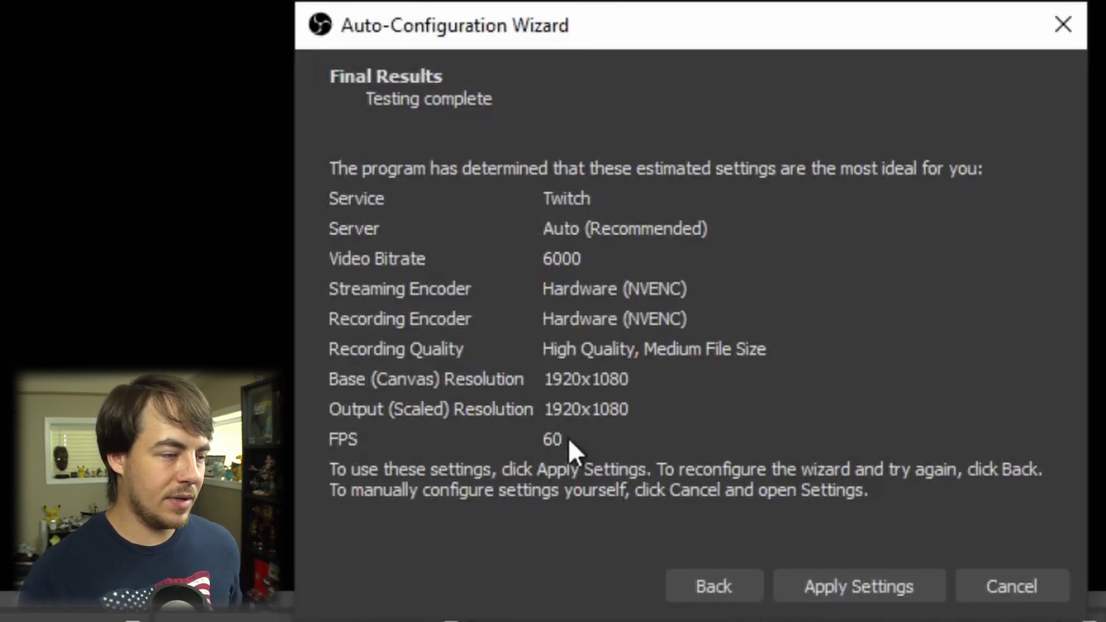
left_click(854, 599)
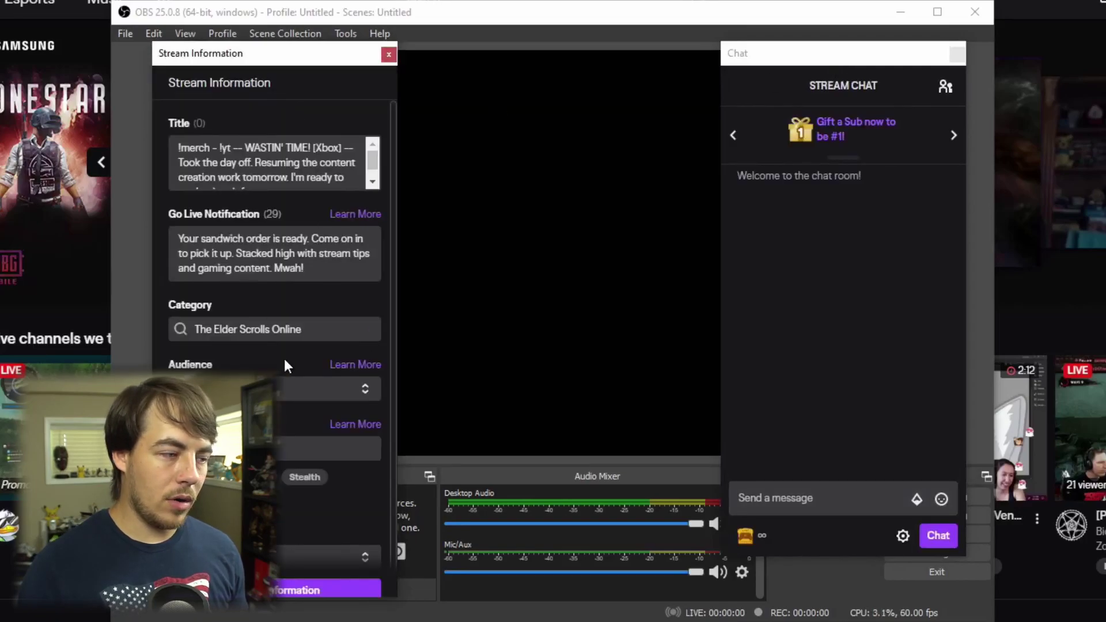
Dock the Stream Information panel at the left edge with Chat beside it.
scroll(283, 360, "down", 1)
scroll(282, 345, "up", 2)
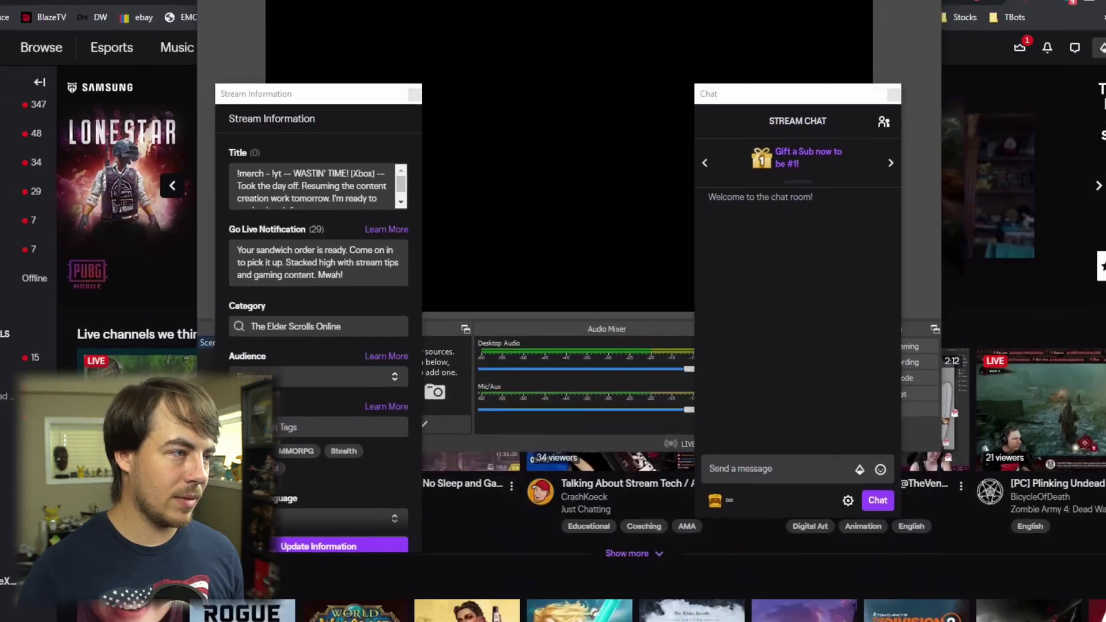
left_click_drag(299, 90, 0, 39)
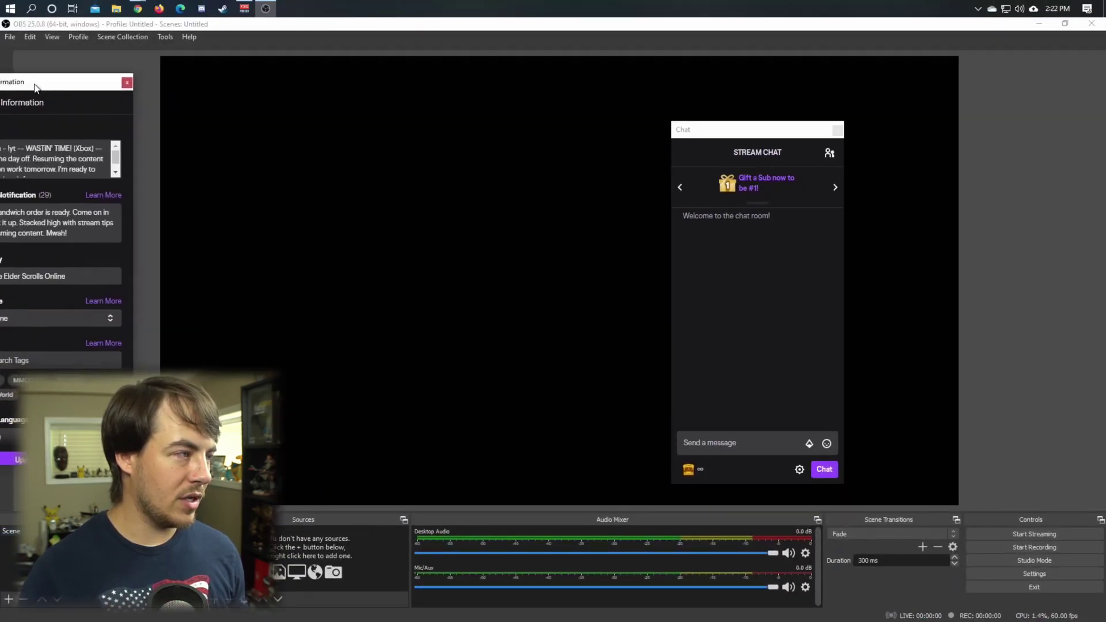
left_click_drag(34, 87, 26, 69)
left_click_drag(706, 129, 118, 221)
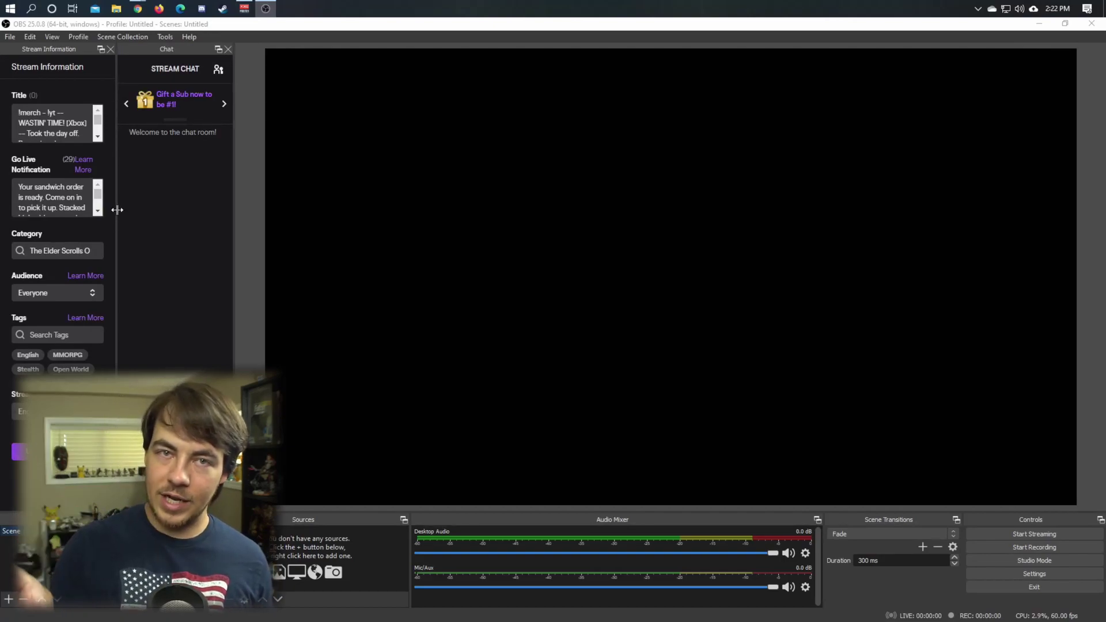
Resize the docked panels, widening Stream Information and enlarging them against the preview.
left_click_drag(232, 203, 397, 201)
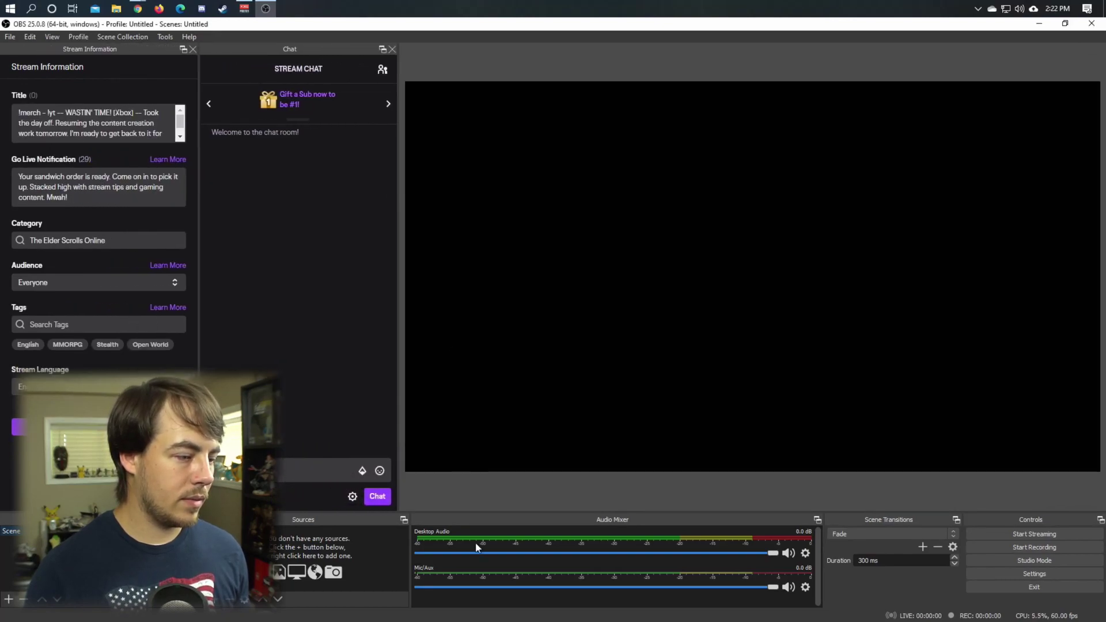
left_click_drag(497, 512, 494, 444)
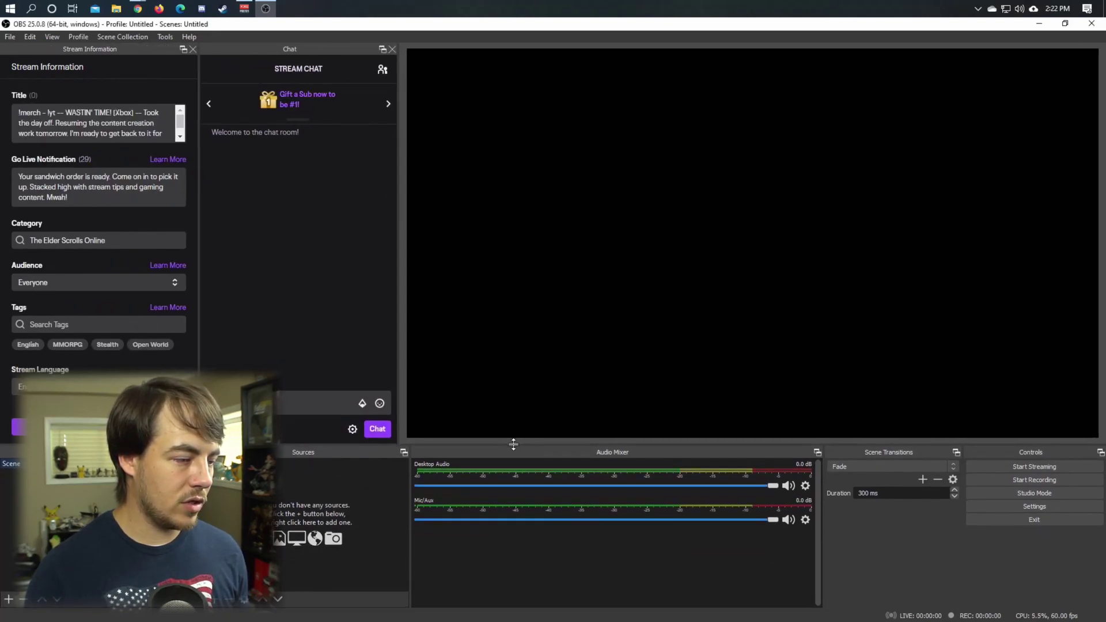
left_click_drag(199, 191, 220, 190)
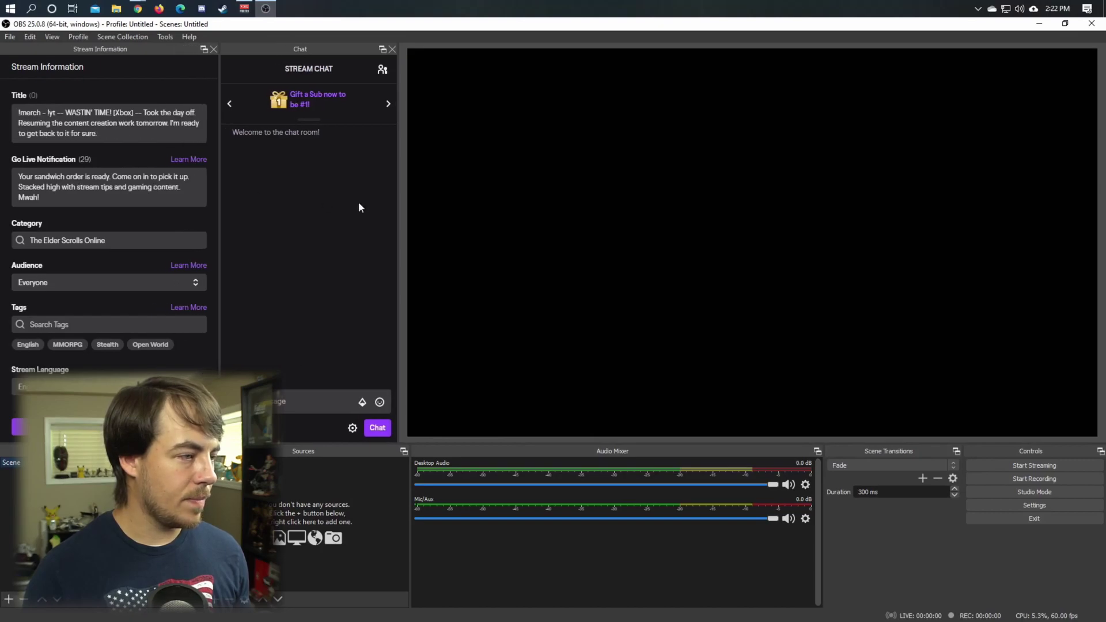
left_click_drag(407, 197, 407, 197)
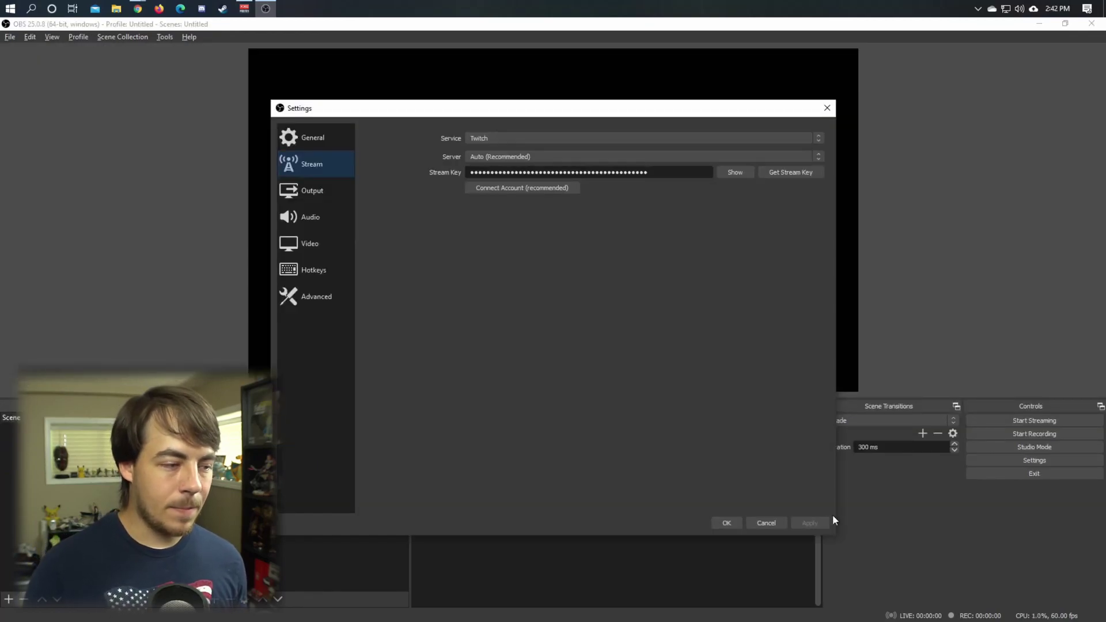
Reopen Settings and review the Stream and Output pages (6000 Kbps NVENC, High Quality mkv).
left_click(725, 523)
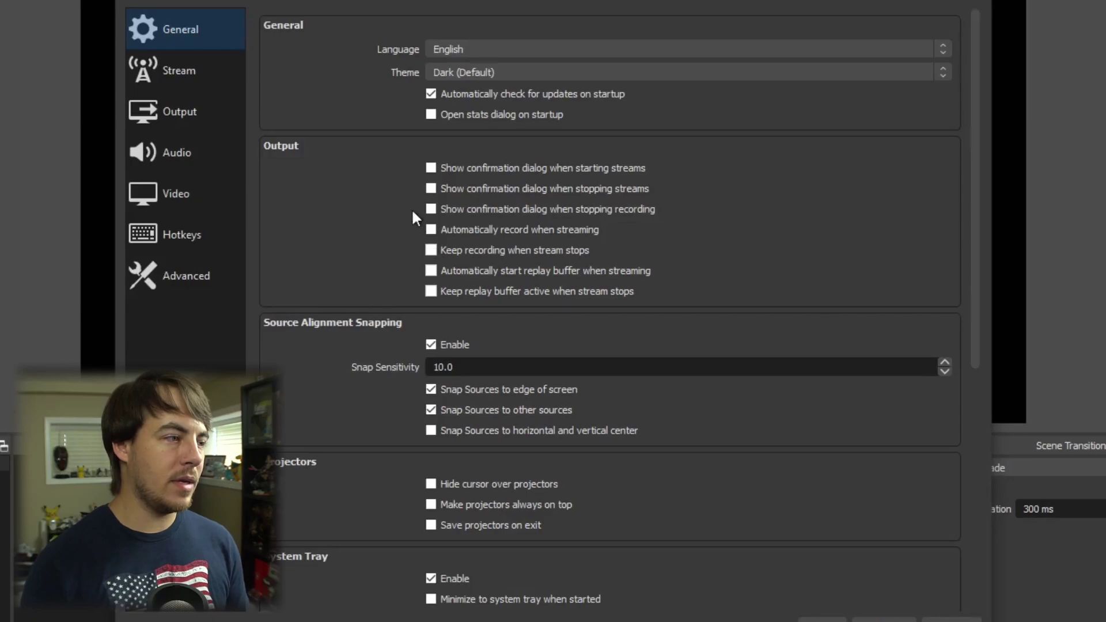
left_click(191, 83)
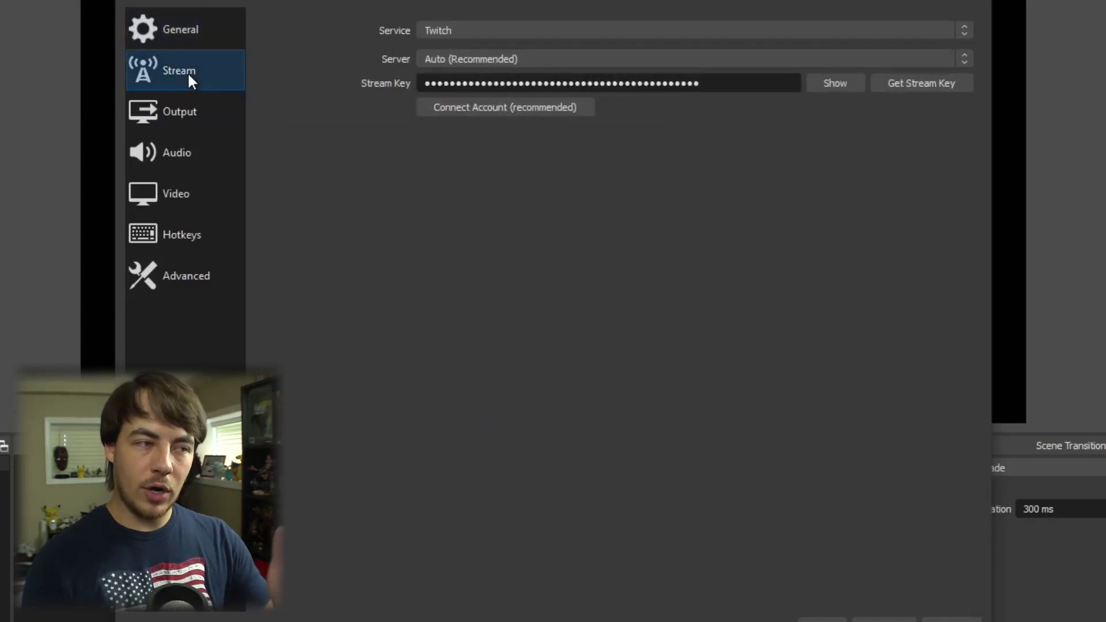
left_click(175, 111)
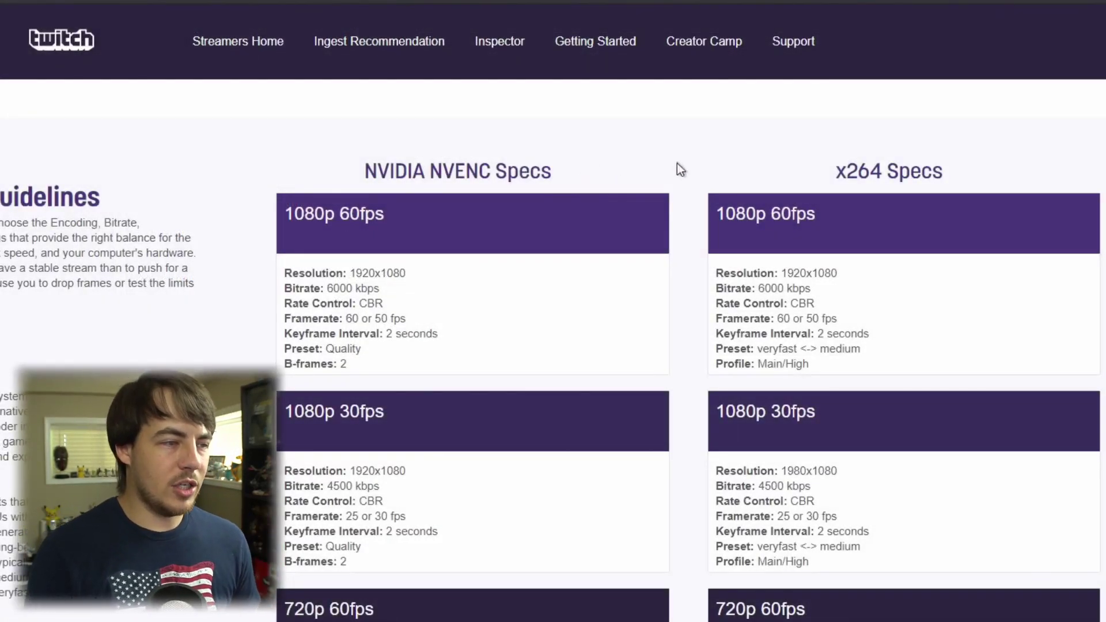
Scroll Twitch's guidelines page down to the NVENC and x264 spec cards.
scroll(677, 164, "down", 4)
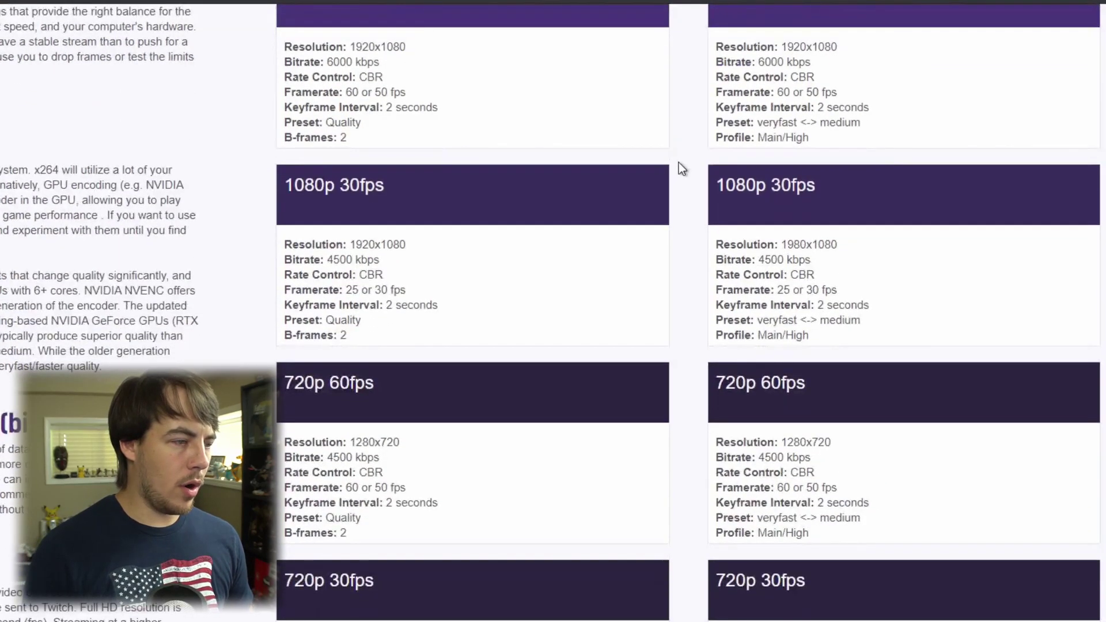
scroll(678, 162, "down", 1)
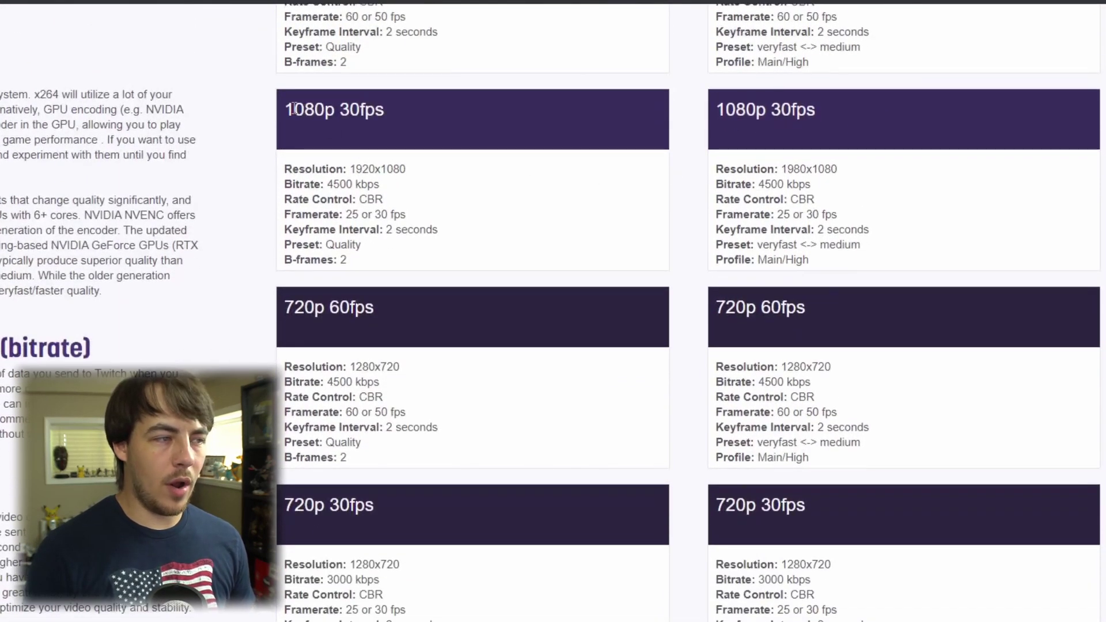
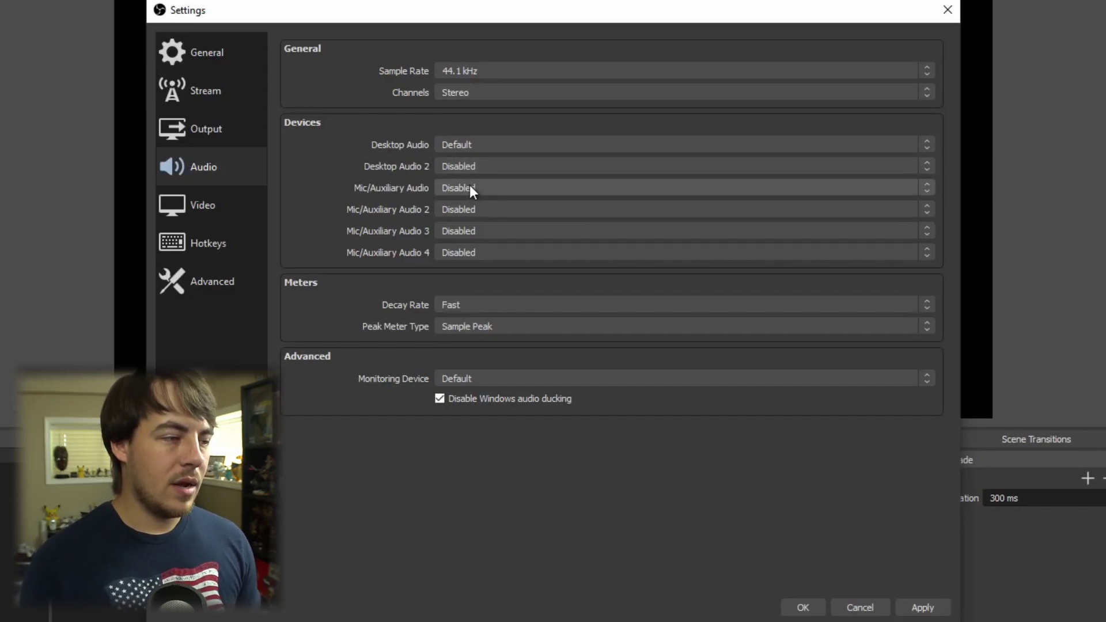
Set Mic/Auxiliary Audio to the Yeti Stereo Microphone, then check the 1920x1080, 60 FPS video settings.
left_click(469, 185)
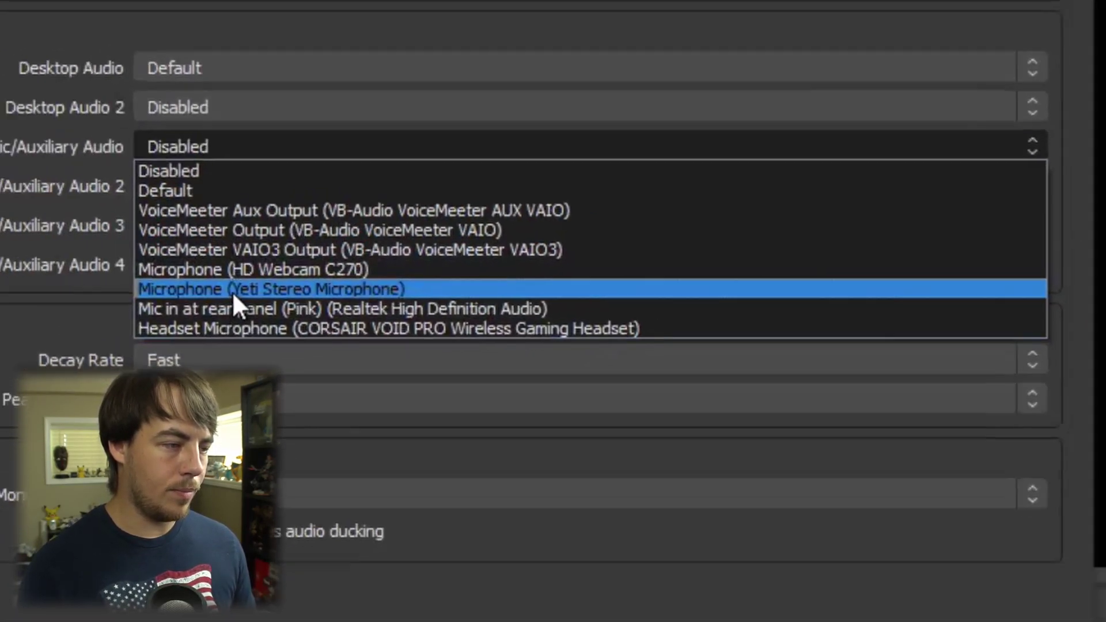
left_click(135, 301)
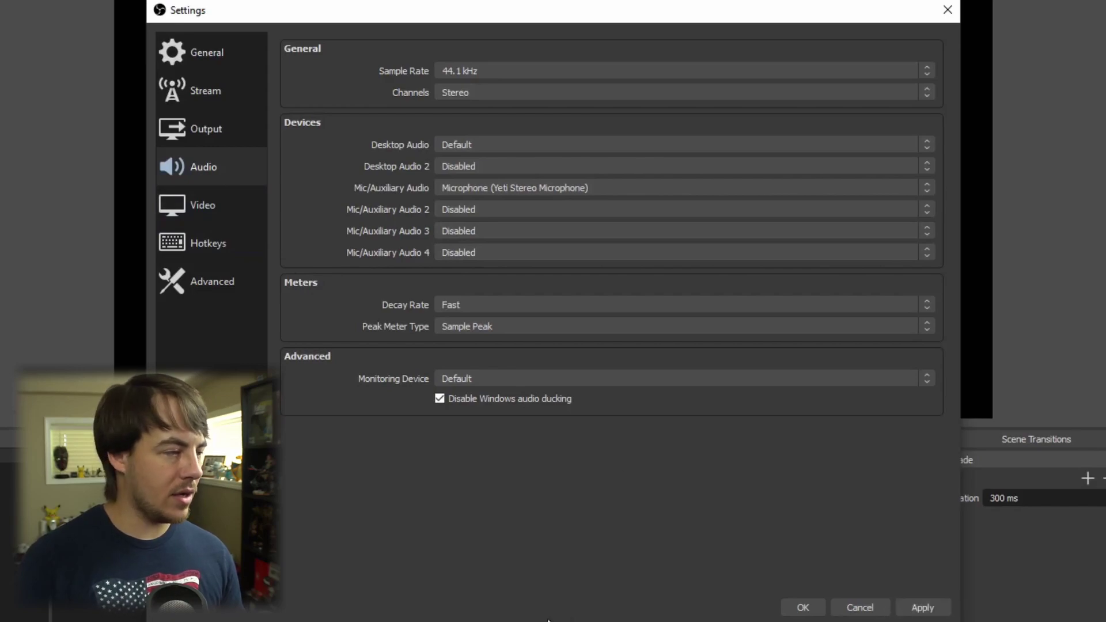
left_click(215, 203)
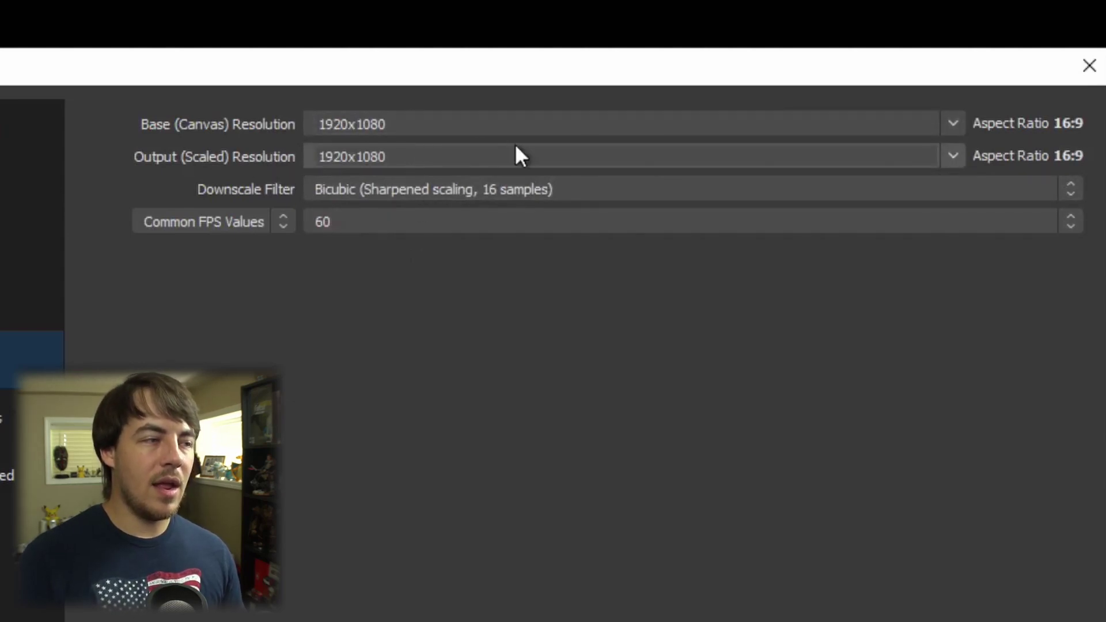
left_click(955, 154)
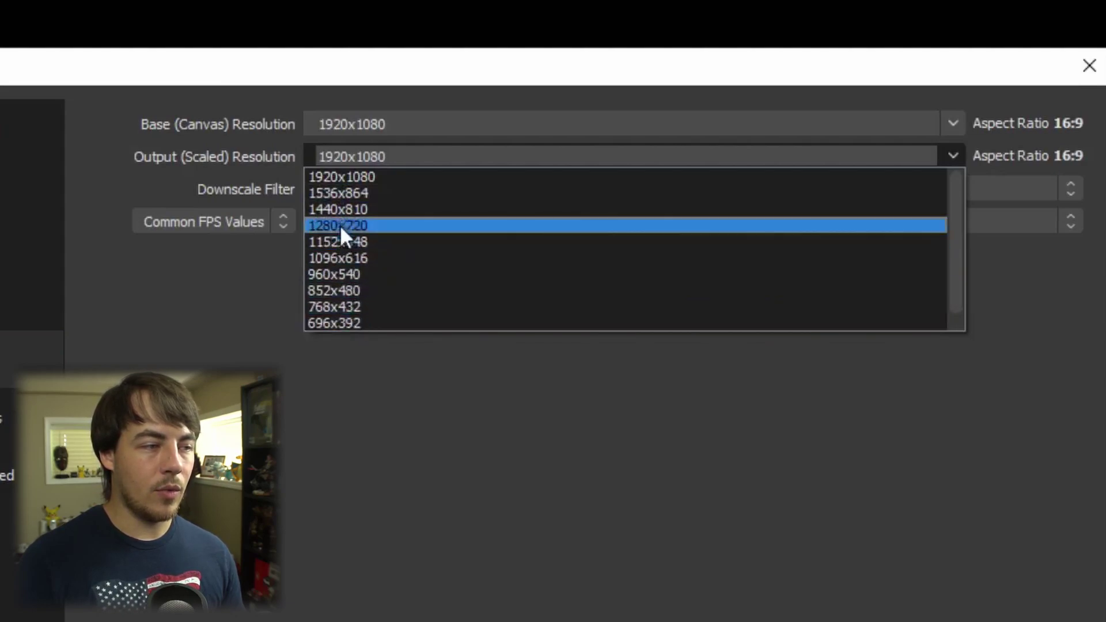
left_click(342, 187)
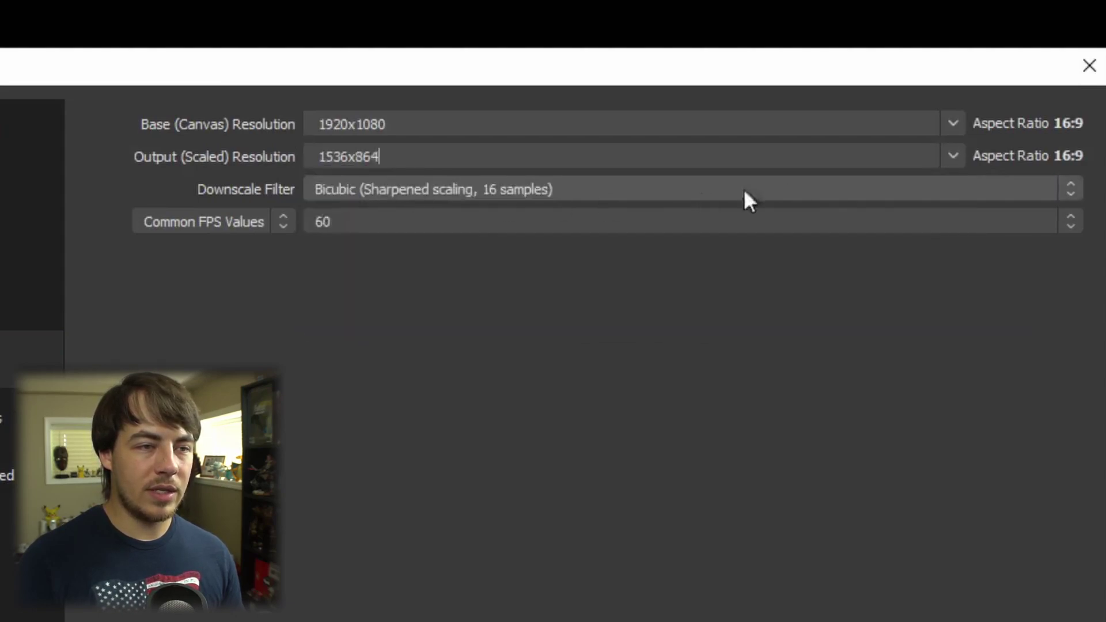
left_click(956, 157)
left_click(417, 209)
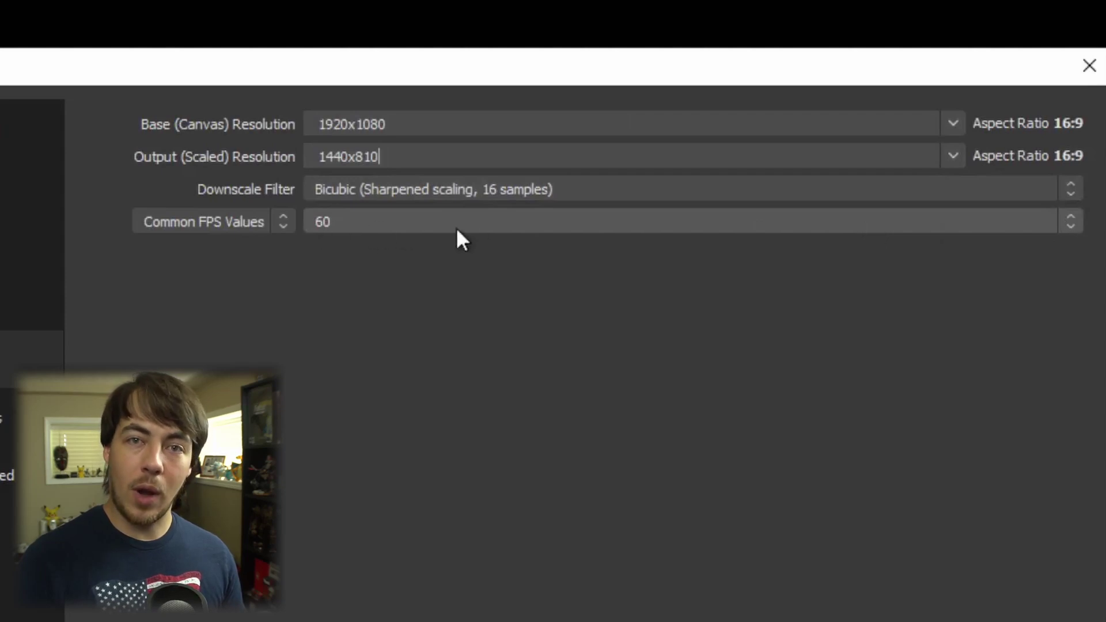
left_click(953, 154)
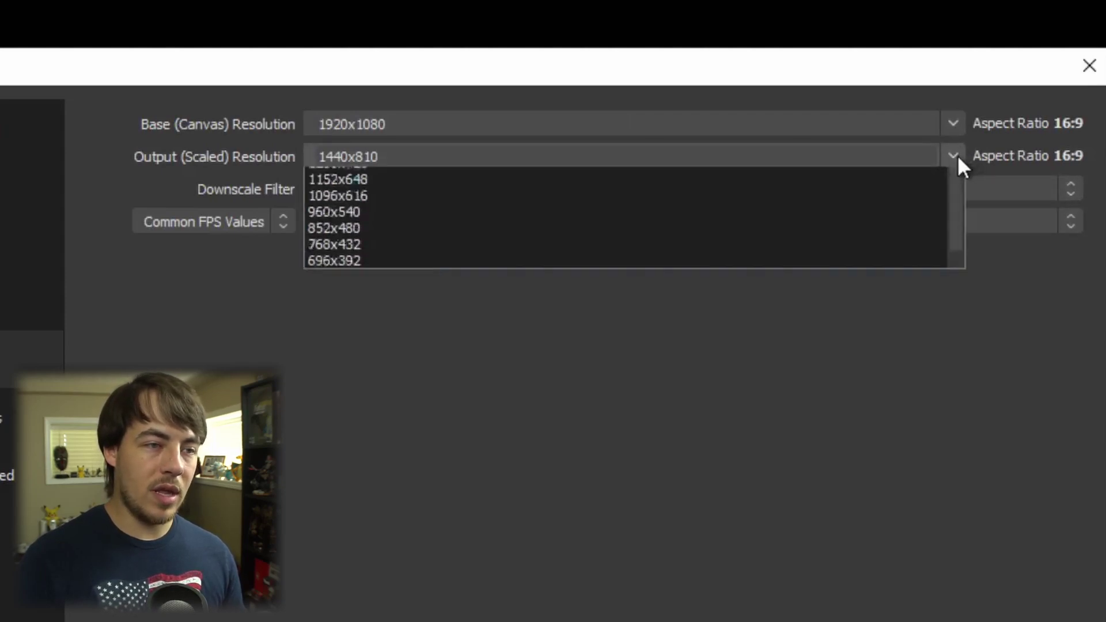
left_click(394, 239)
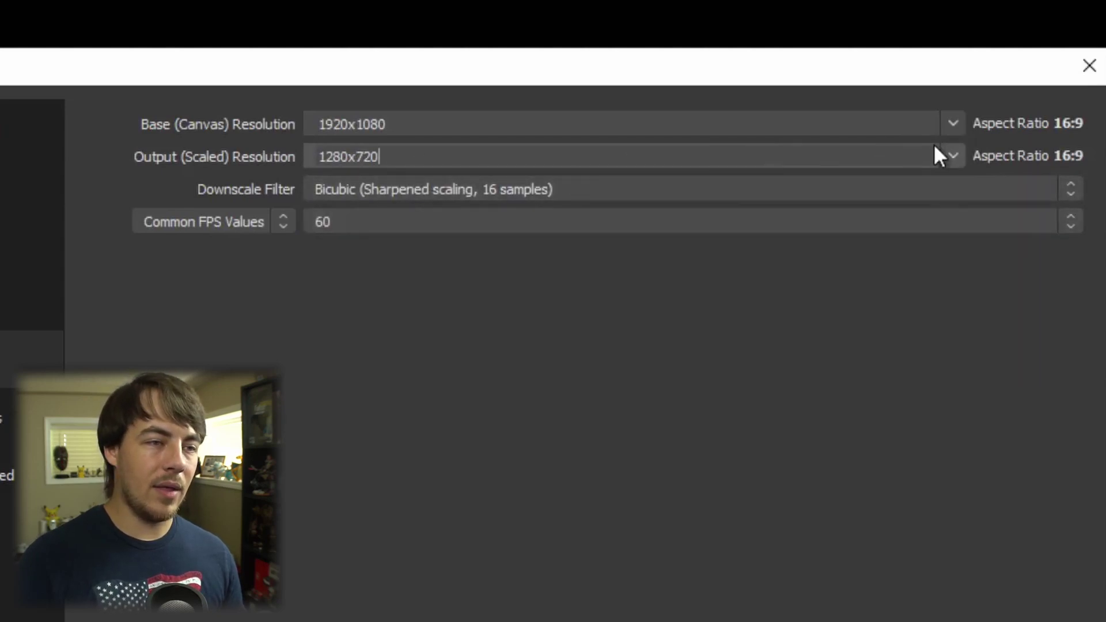
left_click(962, 152)
left_click(399, 181)
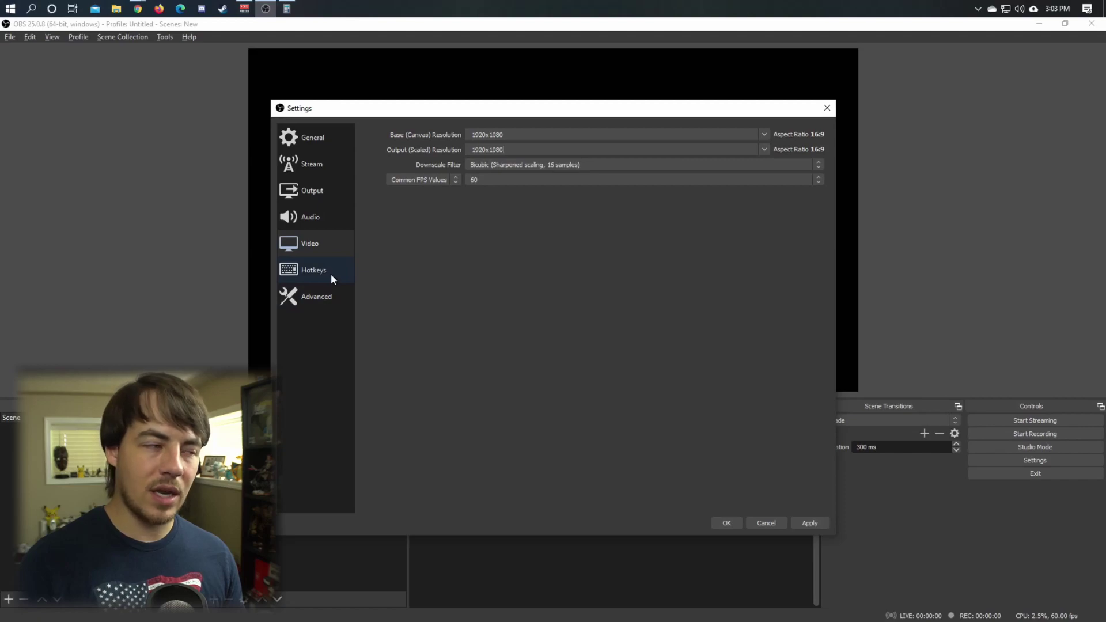
left_click(810, 523)
Confirm the settings with OK and return to the main window's empty scene.
left_click(726, 522)
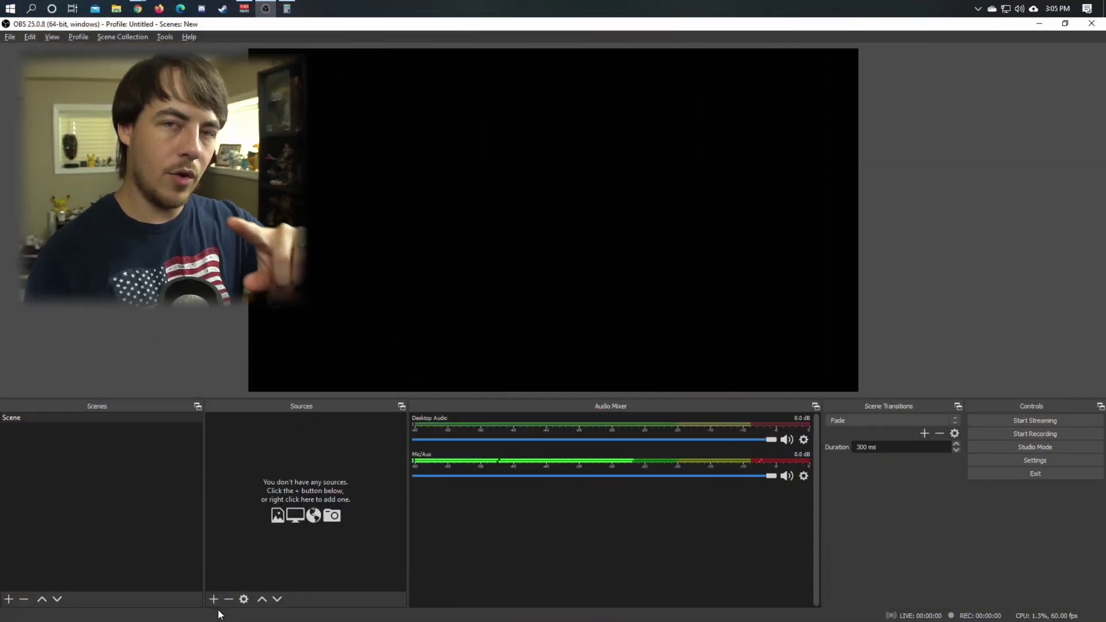
Start renaming the default scene to Intermission/Cam from its right-click menu.
left_click(213, 599)
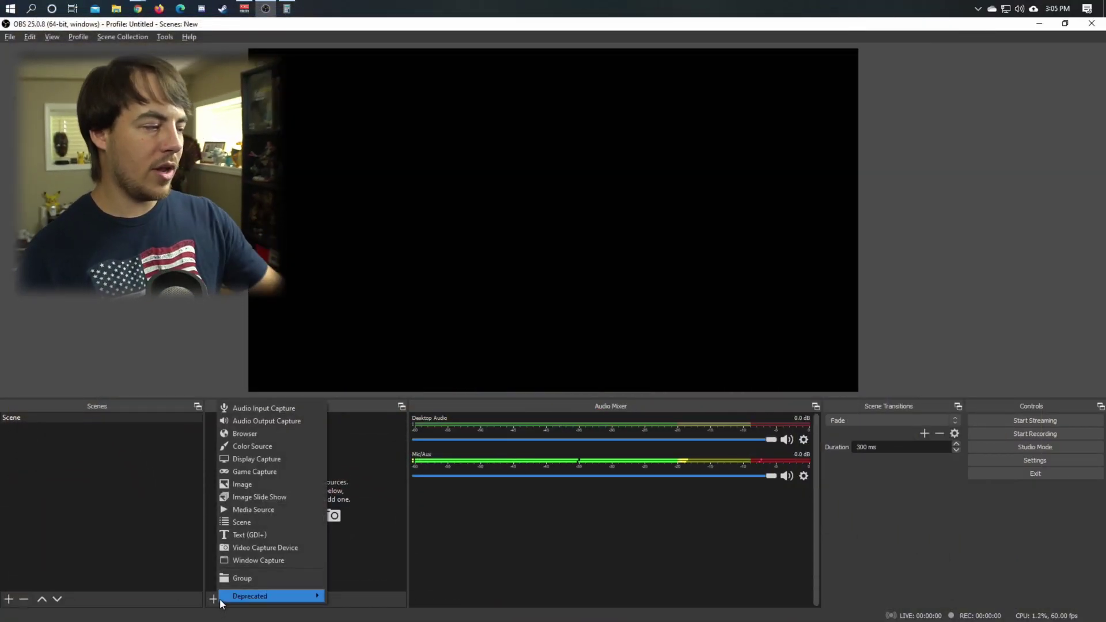
left_click(113, 561)
left_click(5, 415)
right_click(6, 395)
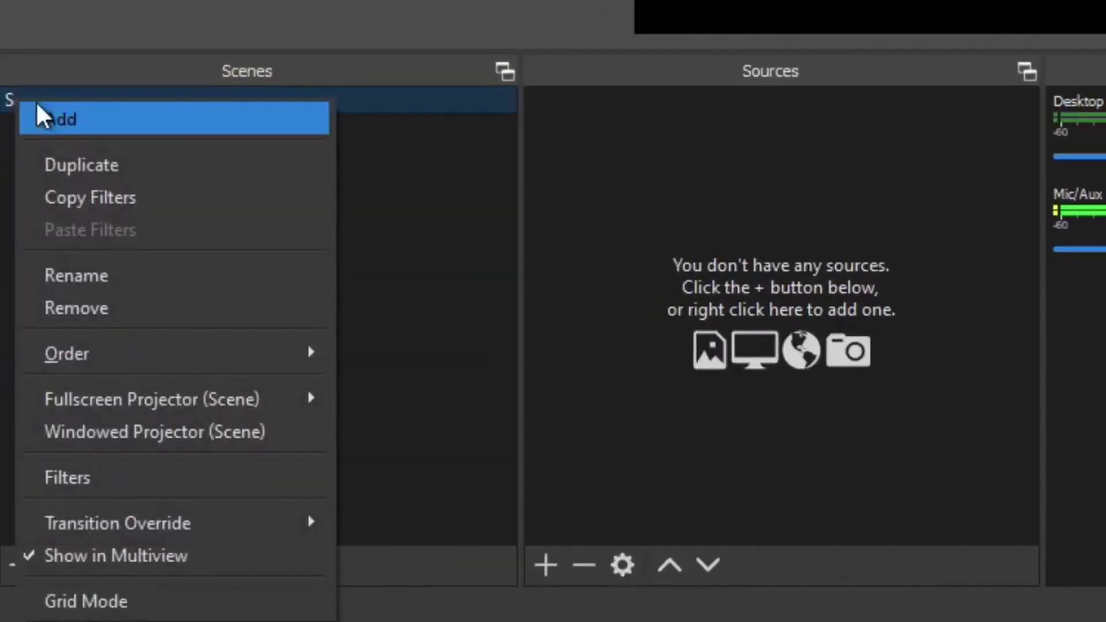
left_click(104, 283)
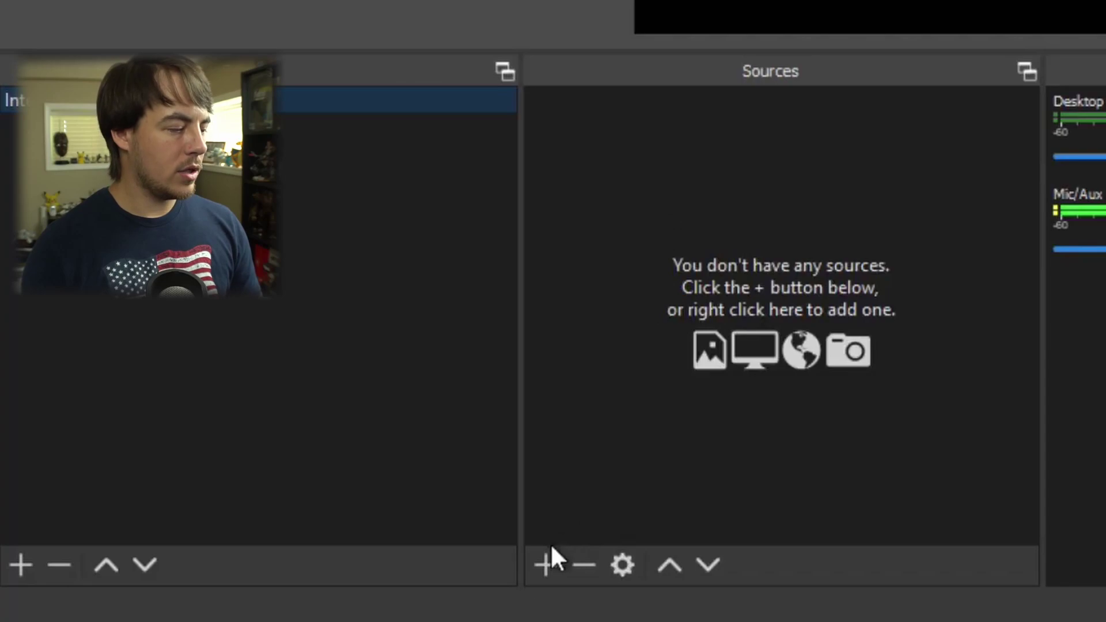
Add a Video Capture Device source named Crappy Cam.
left_click(547, 563)
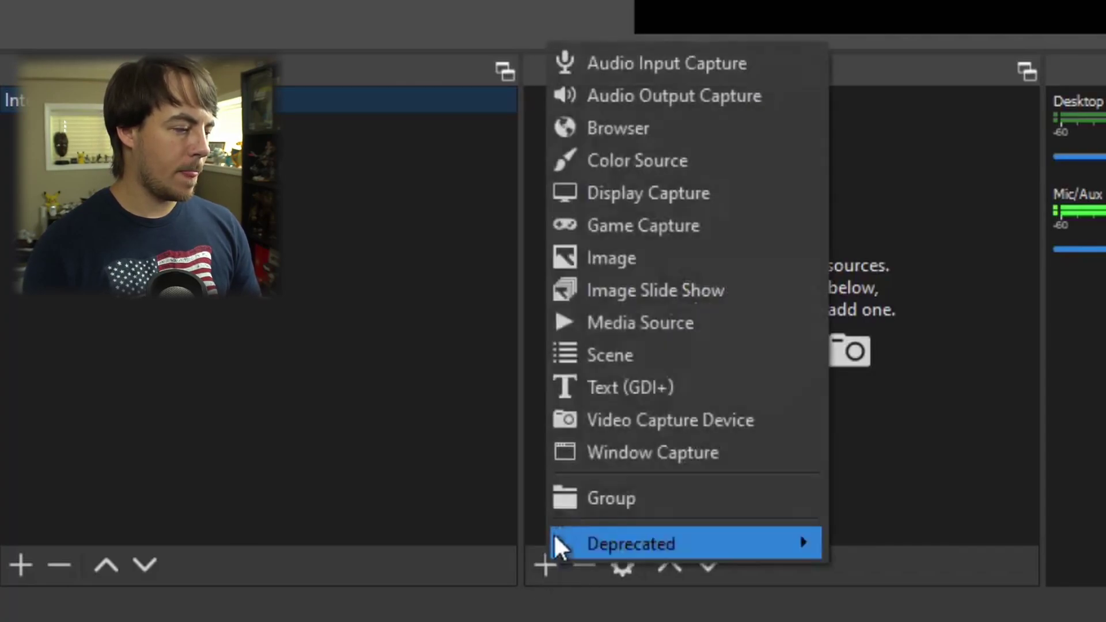
left_click(612, 420)
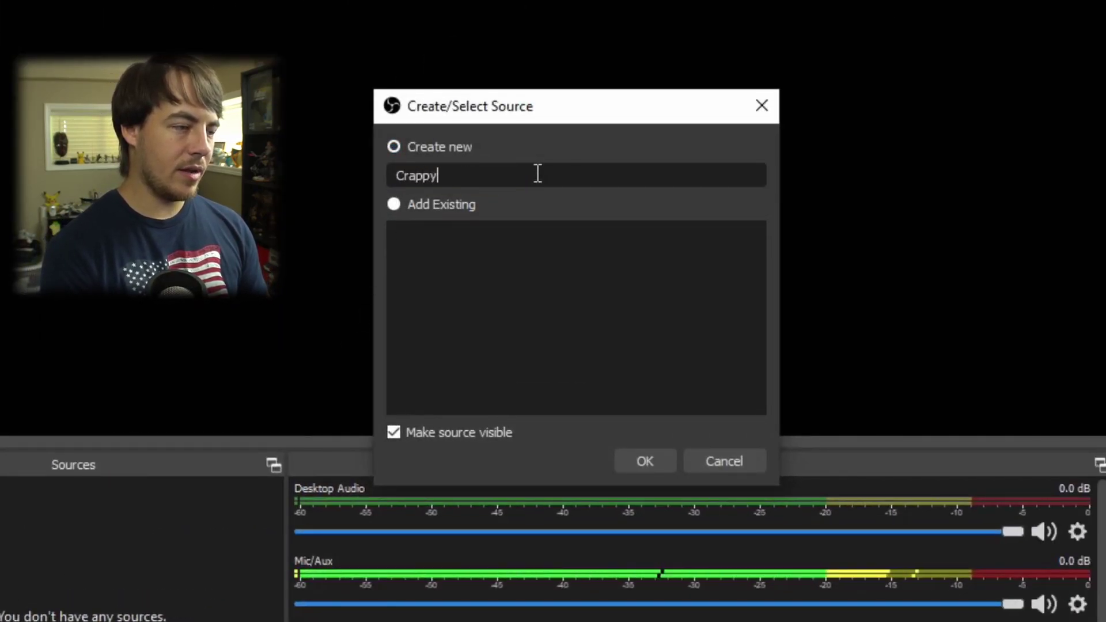
left_click(648, 461)
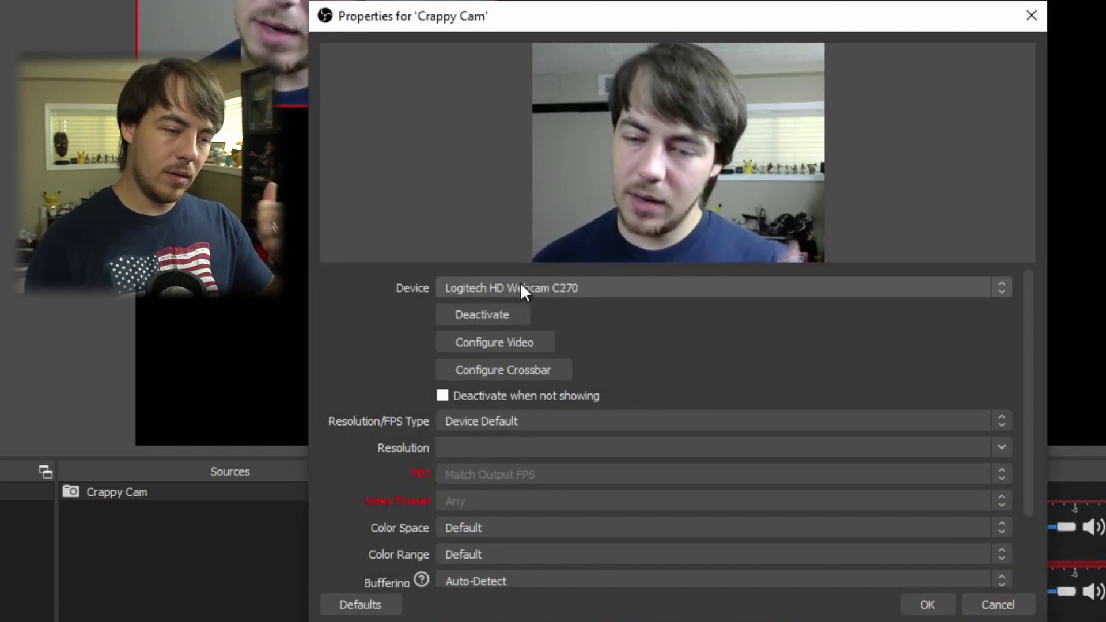
Give Crappy Cam a custom 1280x720 resolution with FPS set to Match Output FPS.
left_click(466, 419)
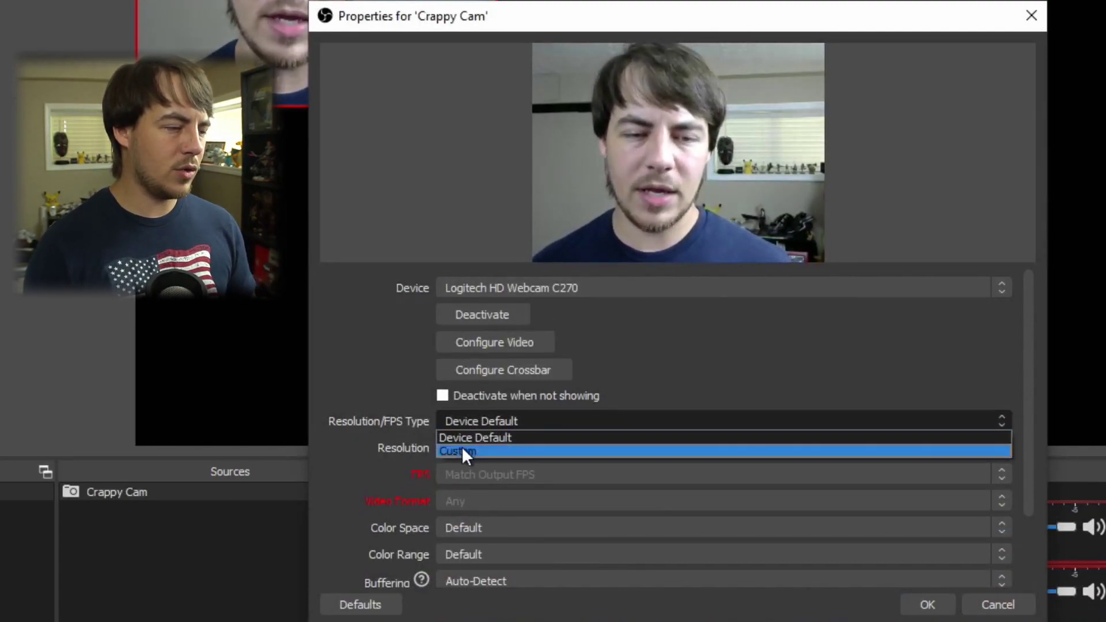
left_click(462, 450)
left_click(1000, 447)
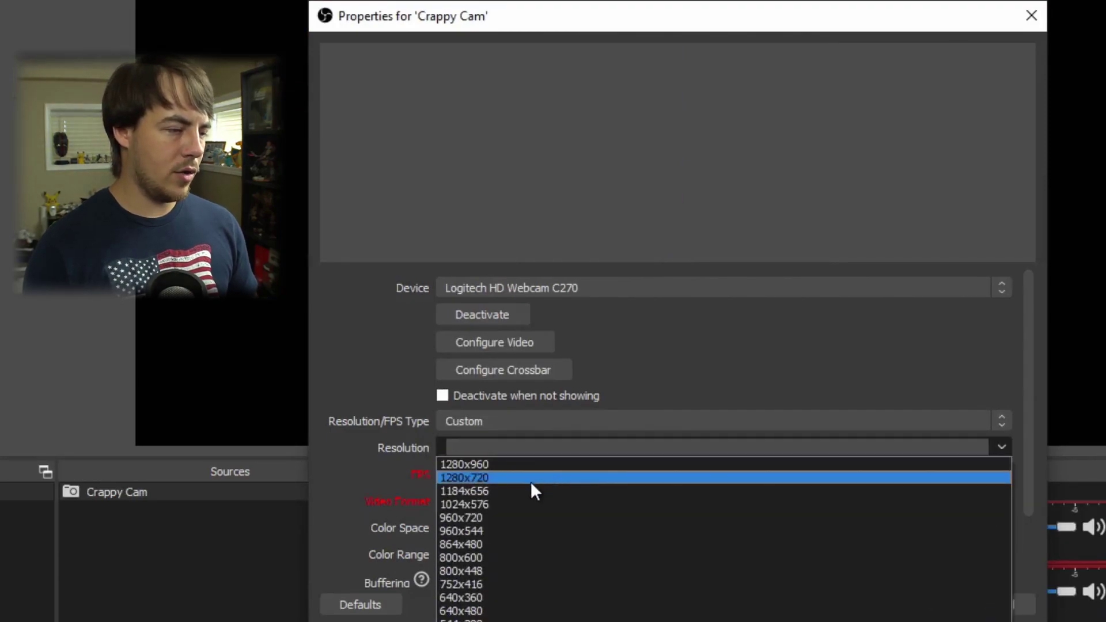
left_click(531, 481)
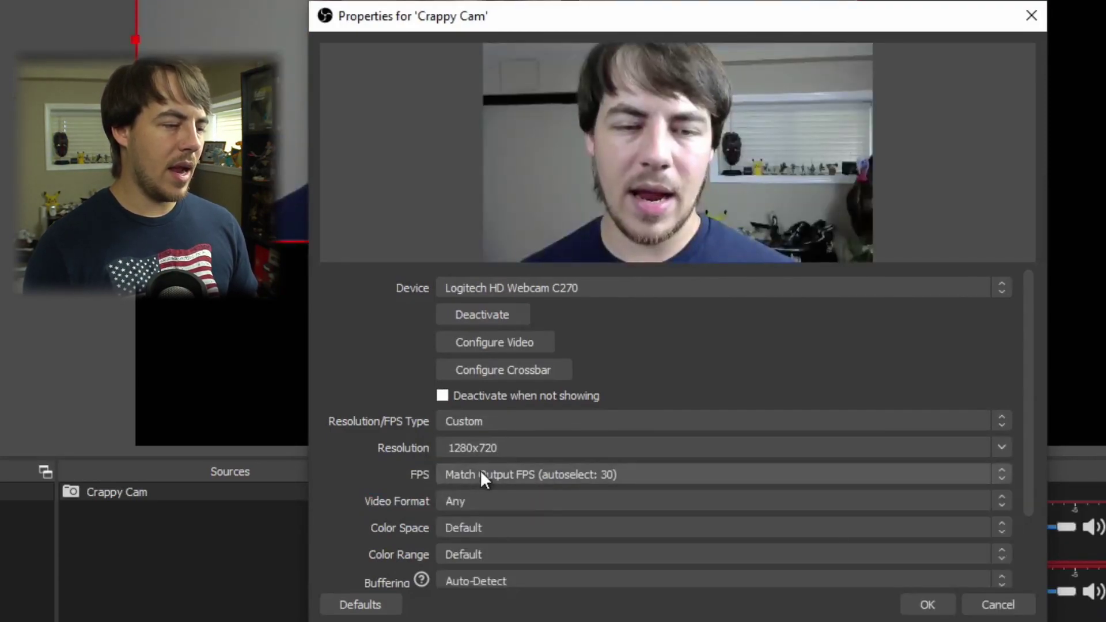
left_click(479, 471)
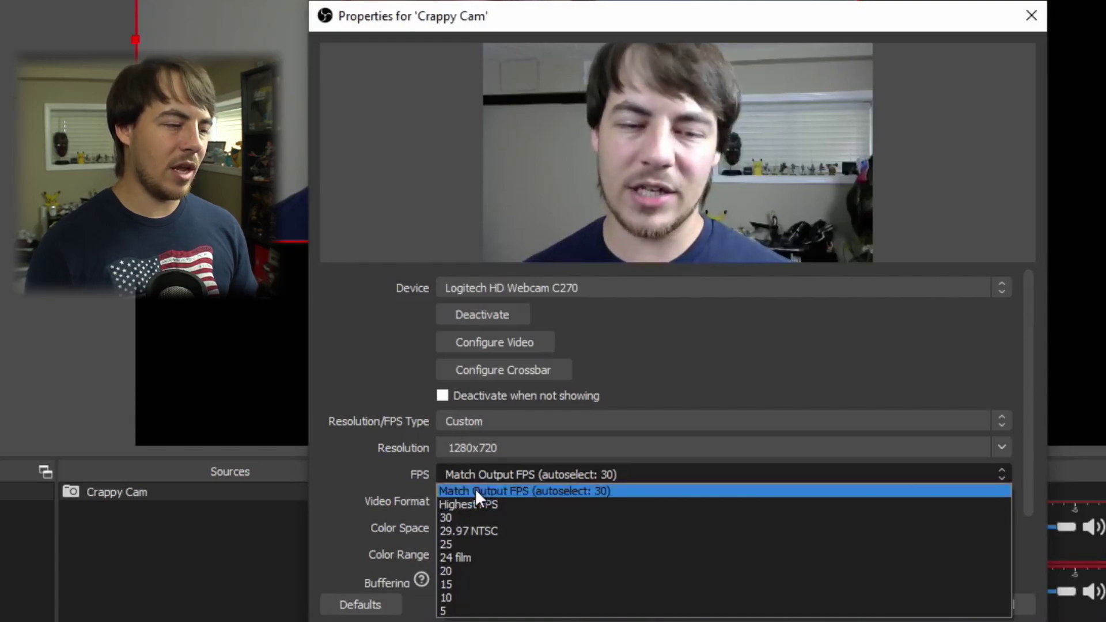
left_click(475, 491)
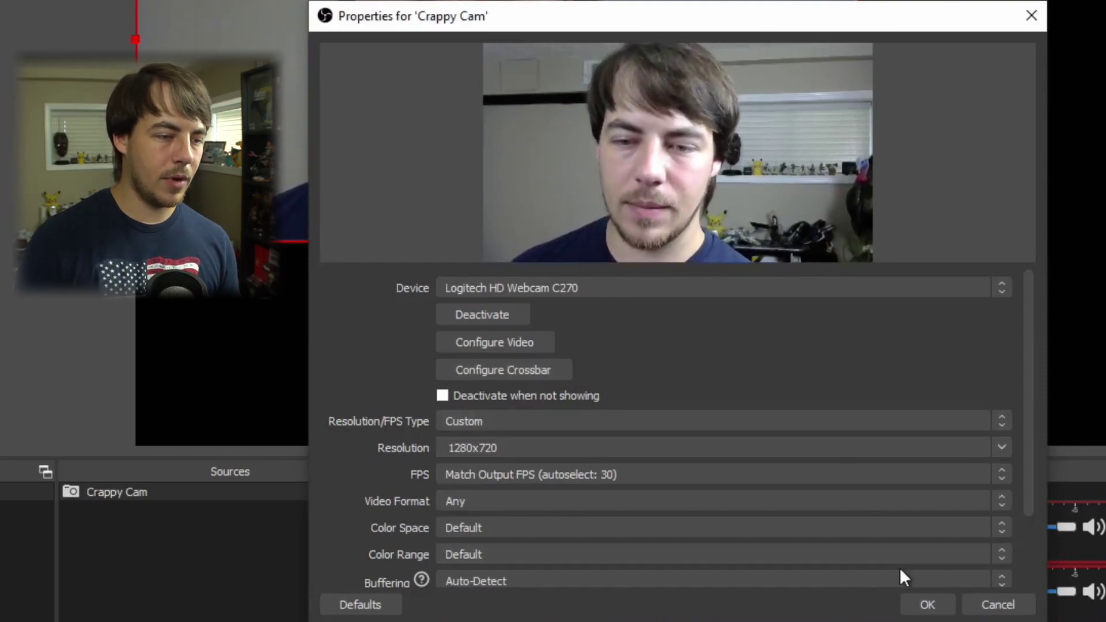
left_click(927, 604)
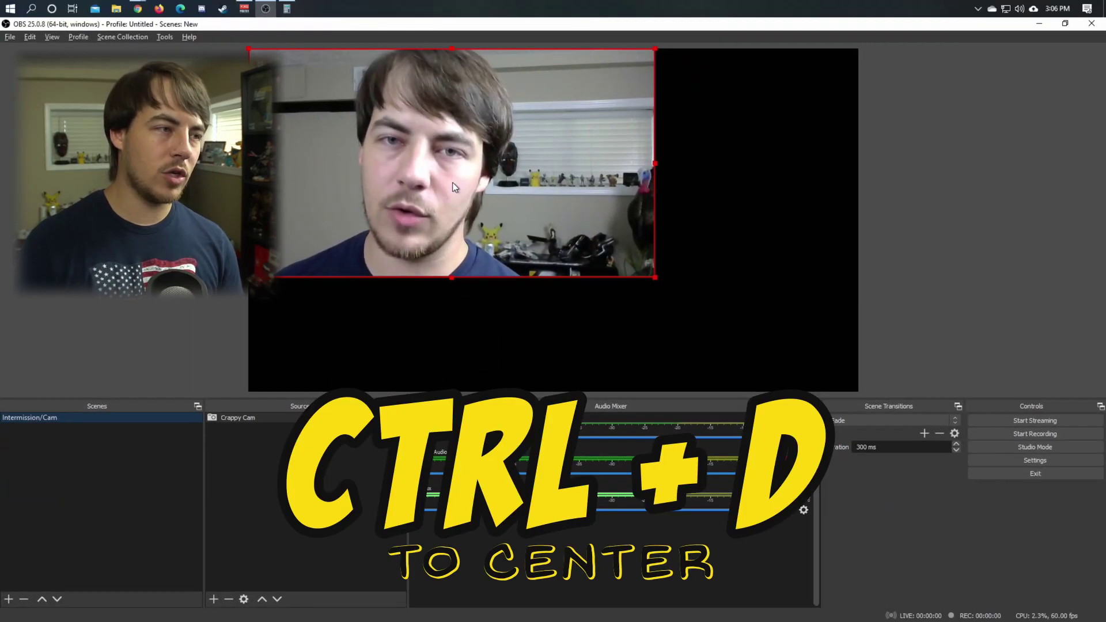
Center Crappy Cam with Ctrl+D and create a new scene named Gameplay.
key("ctrl+d")
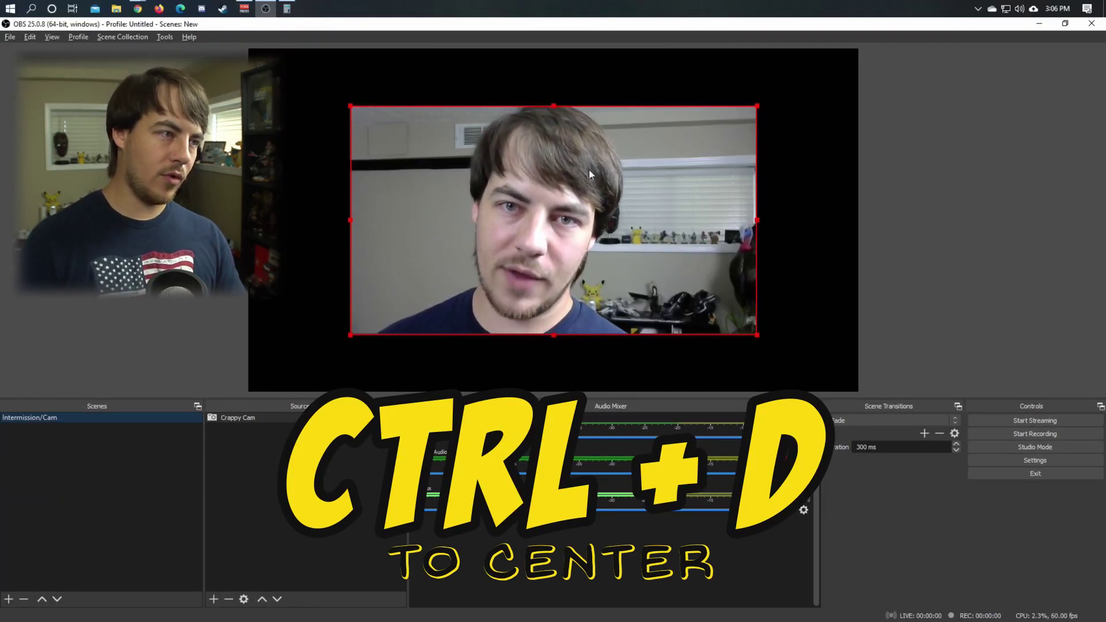
left_click(233, 415)
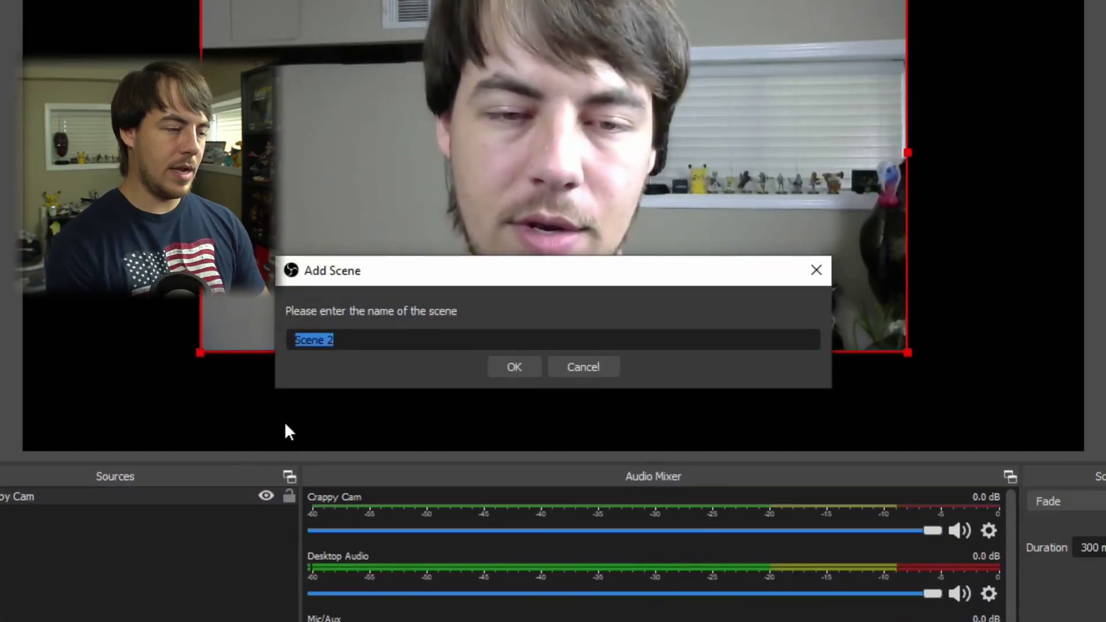
type("Gameplya")
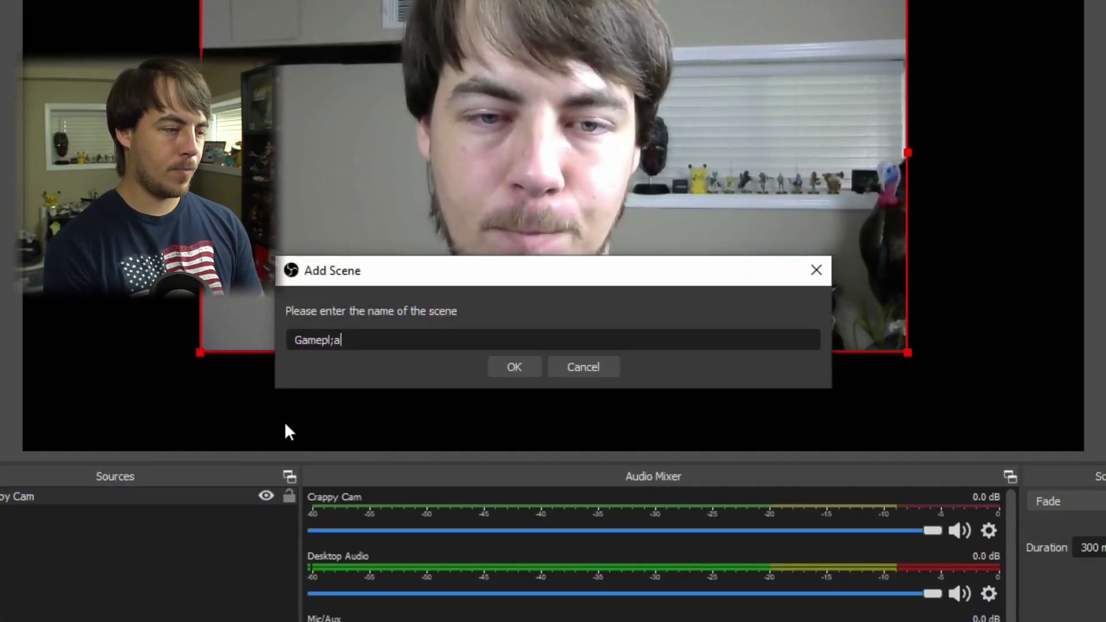
key("BackSpace")
key("BackSpace")
type("ay")
key("Return")
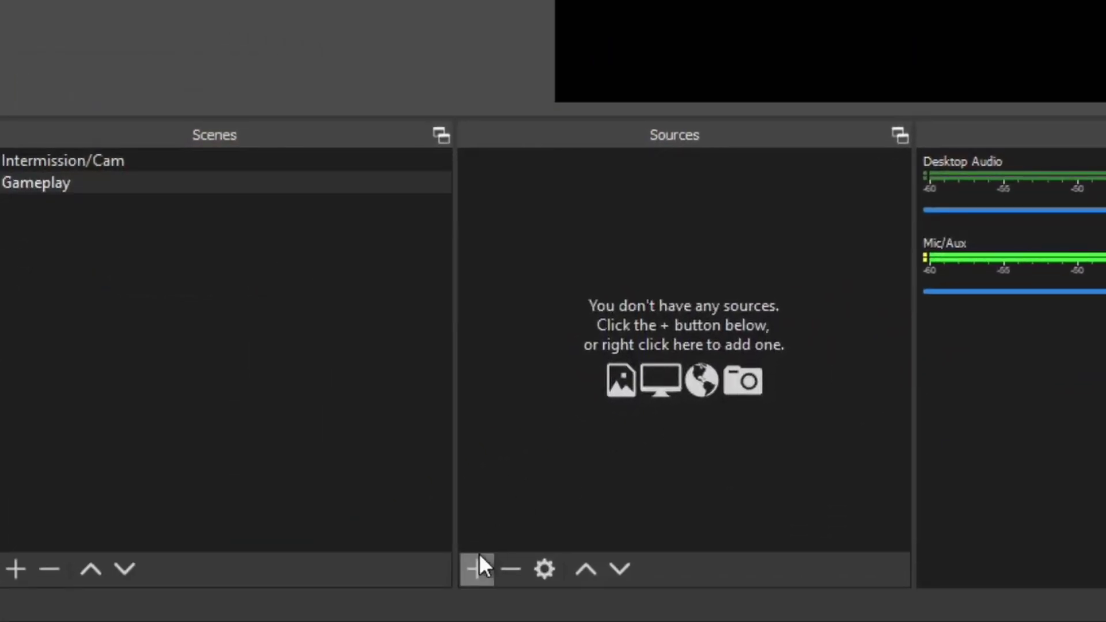
Add a Game Capture source in 'Capture any fullscreen application' mode.
left_click(476, 569)
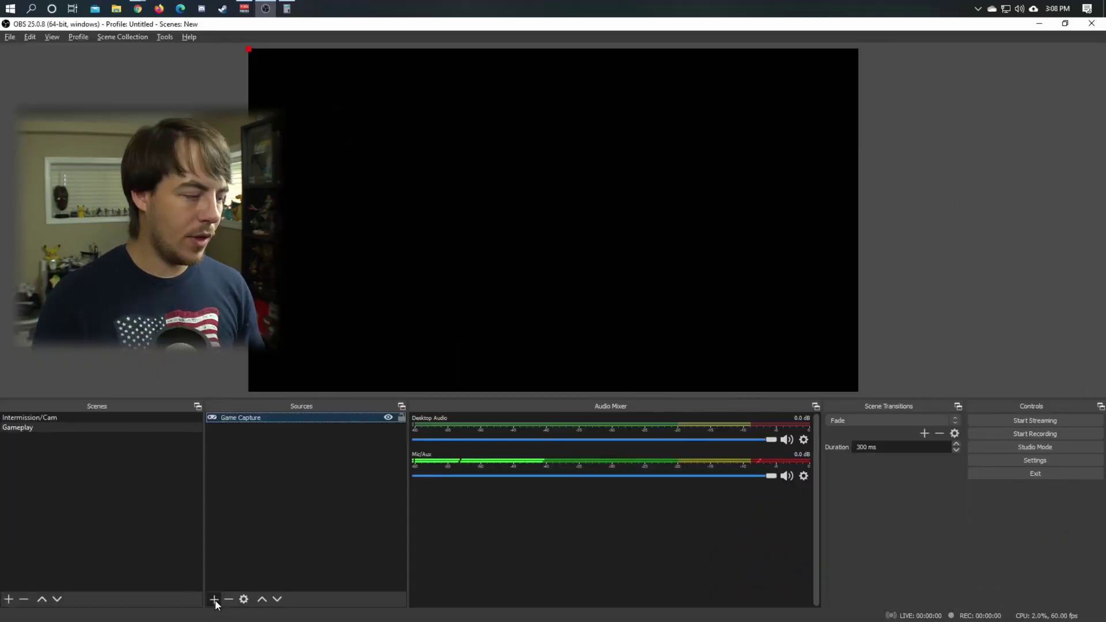
left_click(213, 599)
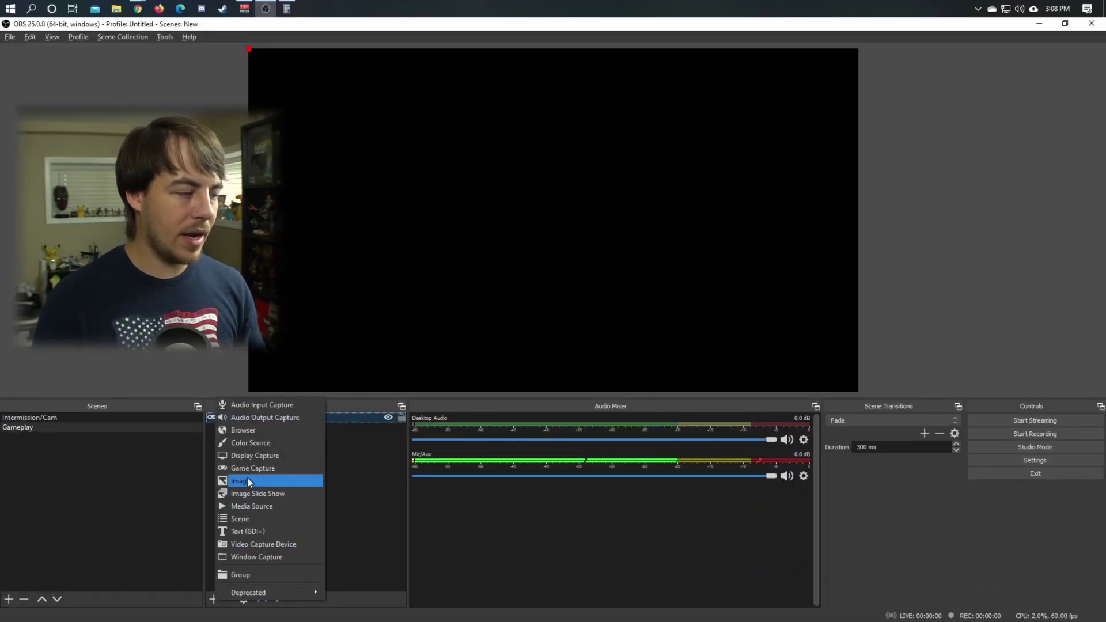
Add a Display Capture source named 'Display 1'.
left_click(254, 460)
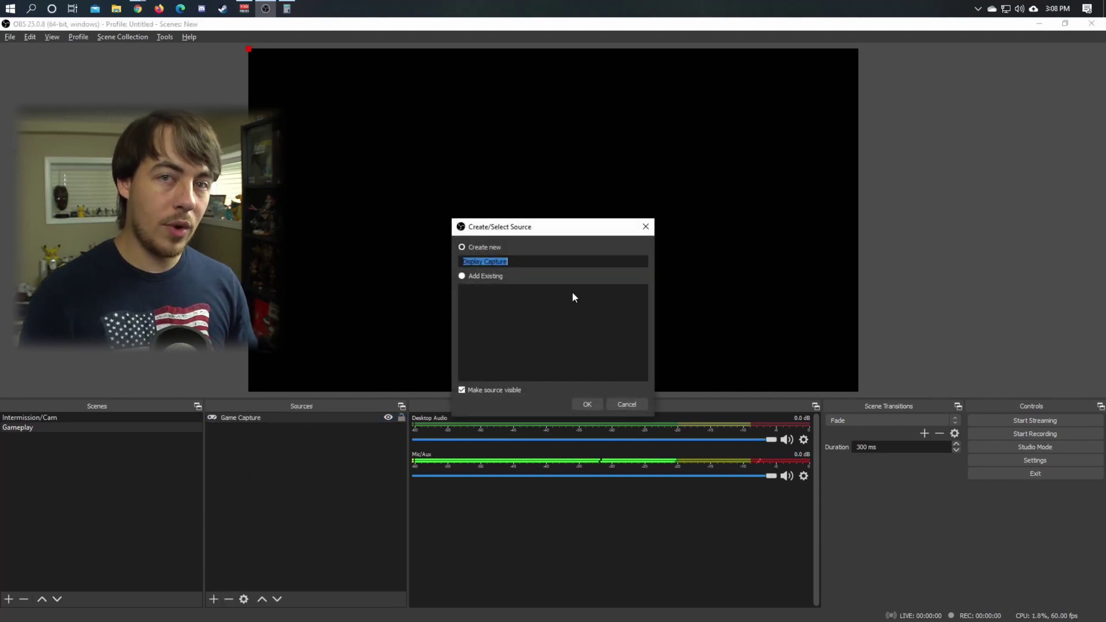
type("Displa")
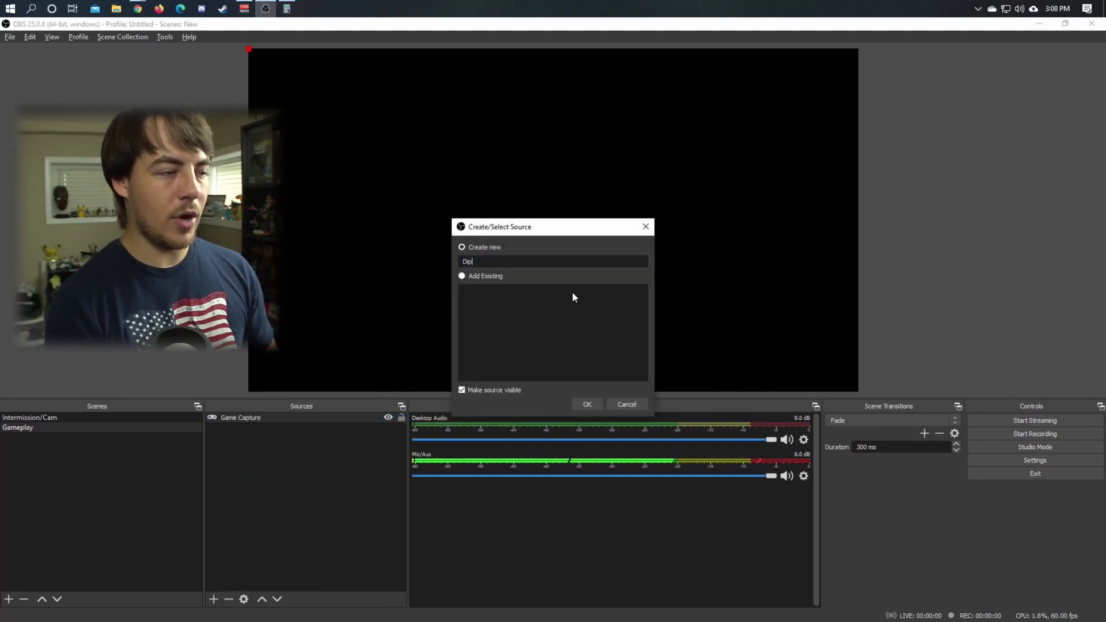
type("y")
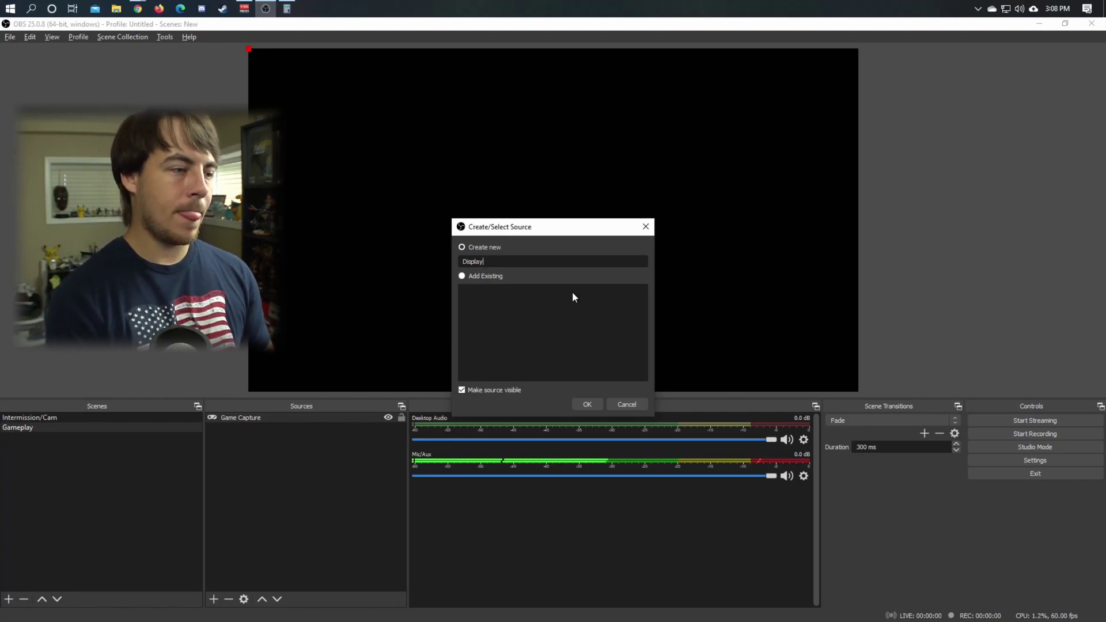
type("1")
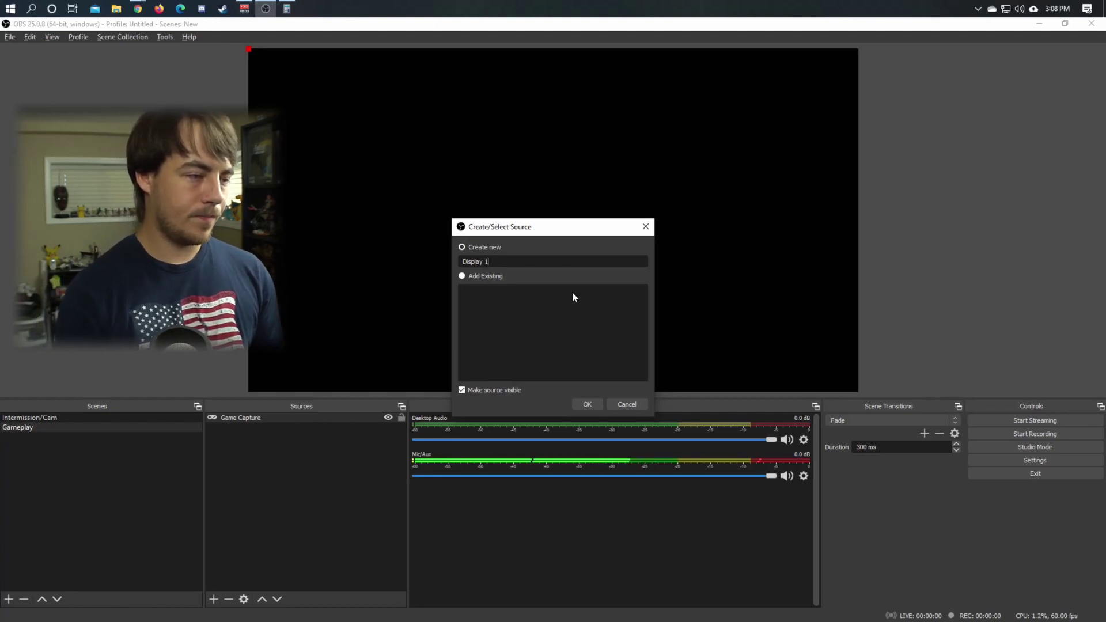
left_click(585, 404)
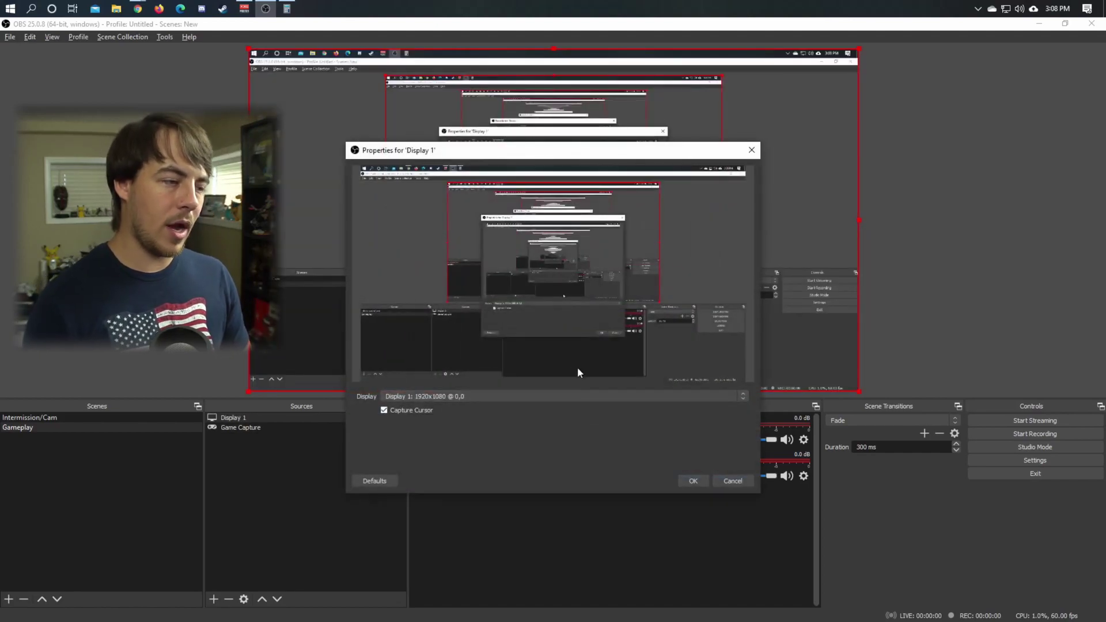
Try Display 2, then set the capture to Display 1 (1920x1080 @ 0,0) and confirm.
left_click_drag(605, 154, 866, 223)
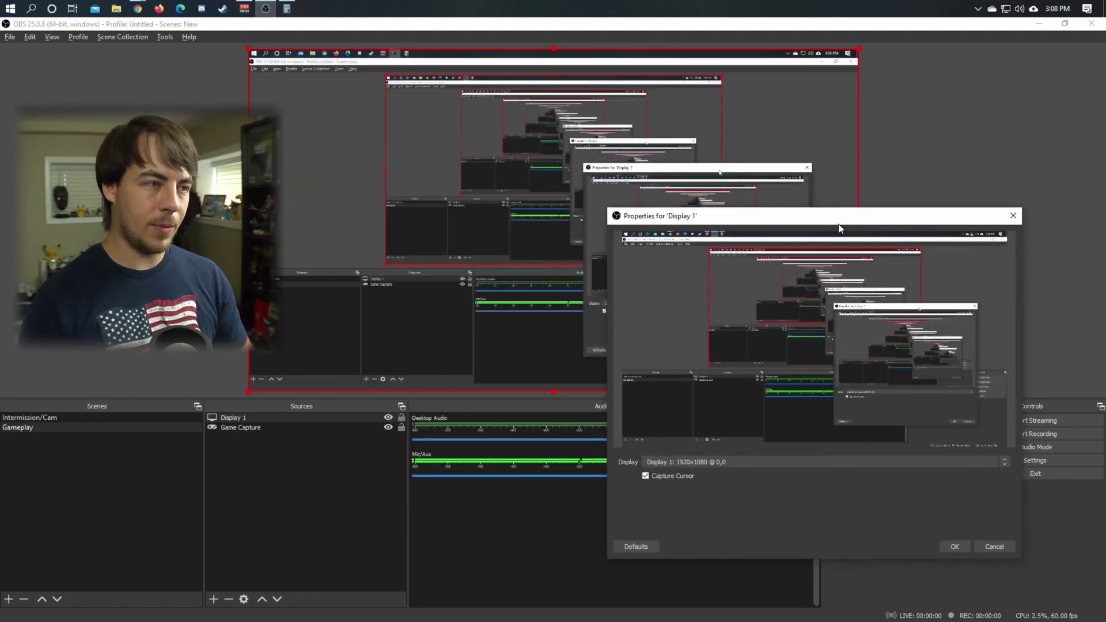
left_click(718, 464)
left_click(652, 476)
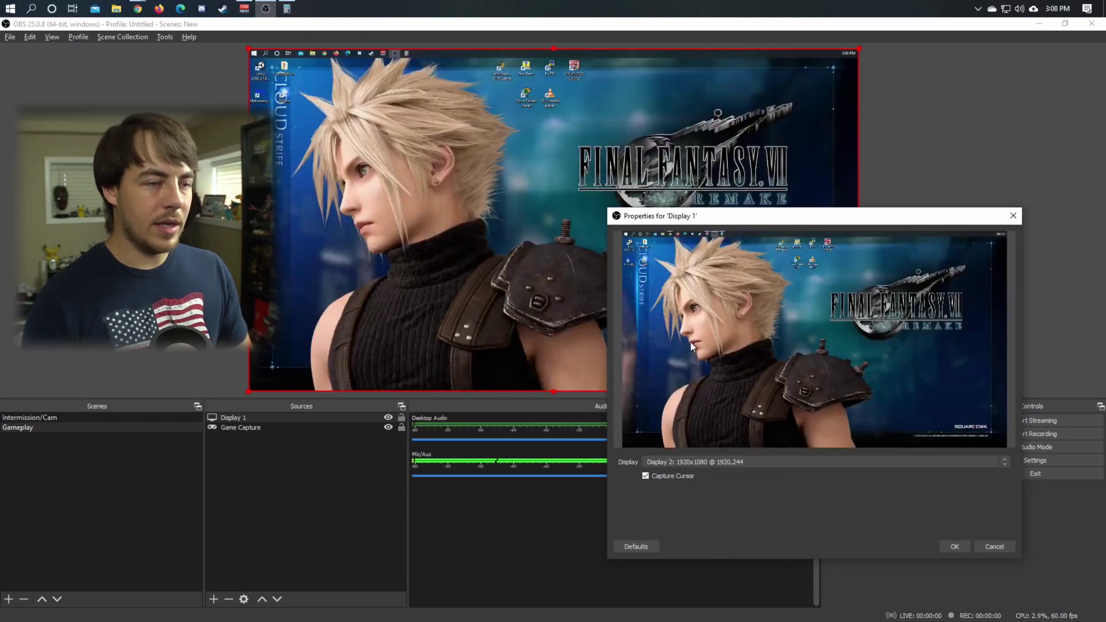
left_click_drag(706, 221, 585, 202)
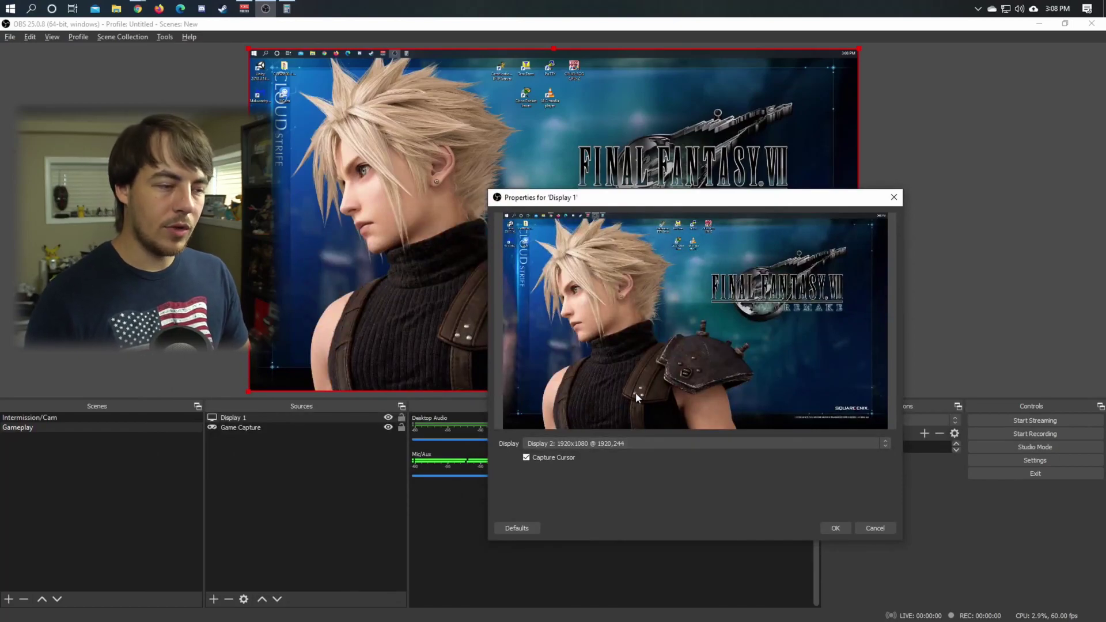
left_click(567, 444)
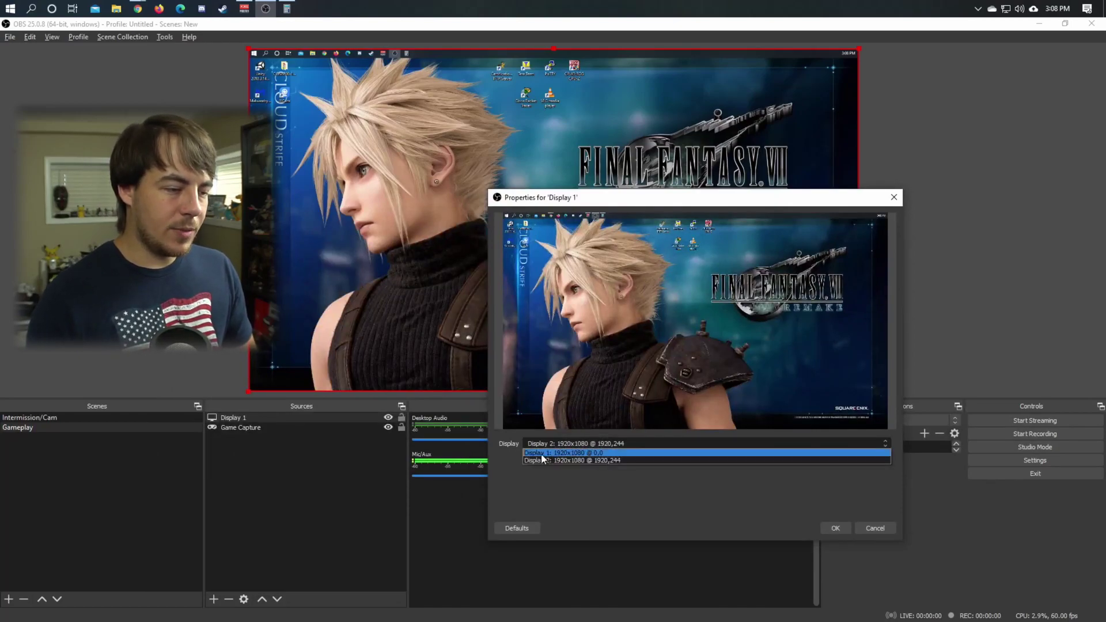
left_click(539, 453)
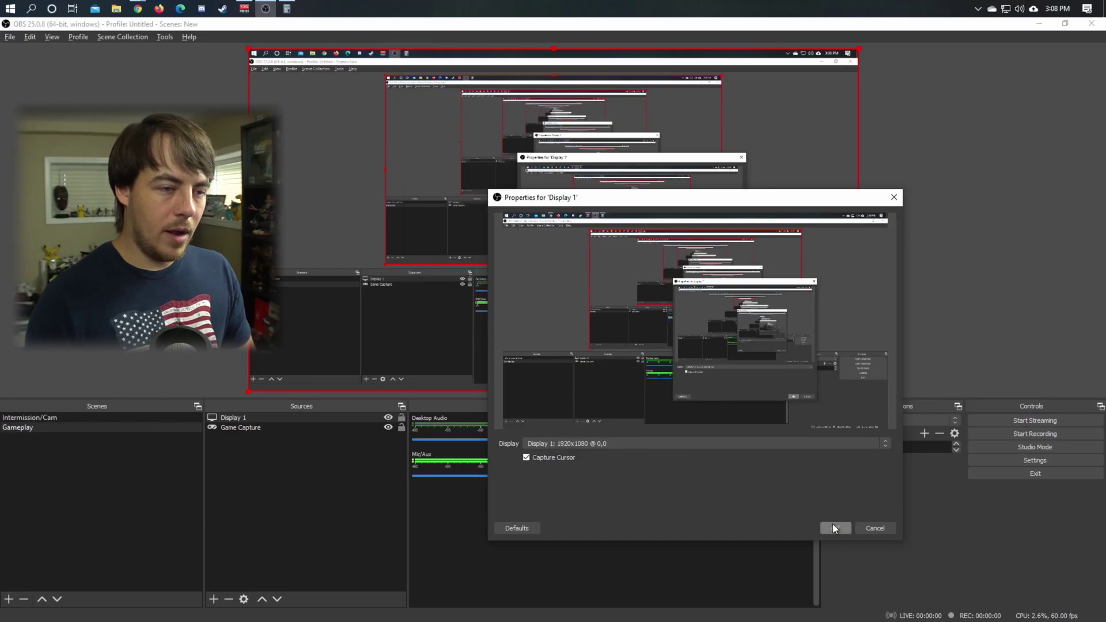
left_click(834, 526)
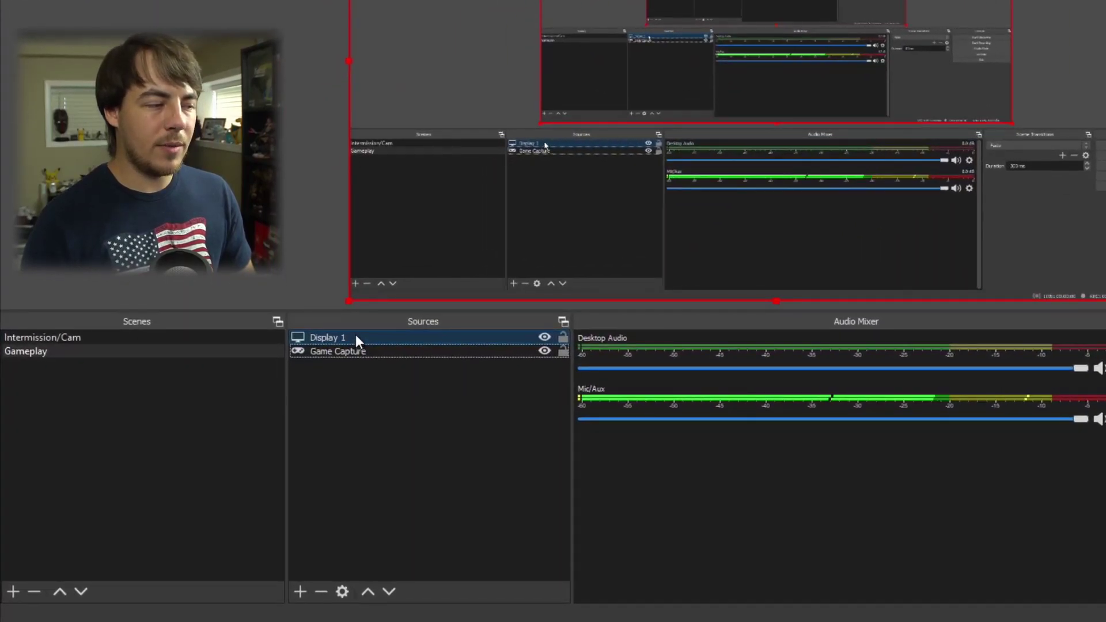
Place Game Capture above Display 1 in the source list, testing the up/down arrows.
left_click_drag(355, 334, 355, 366)
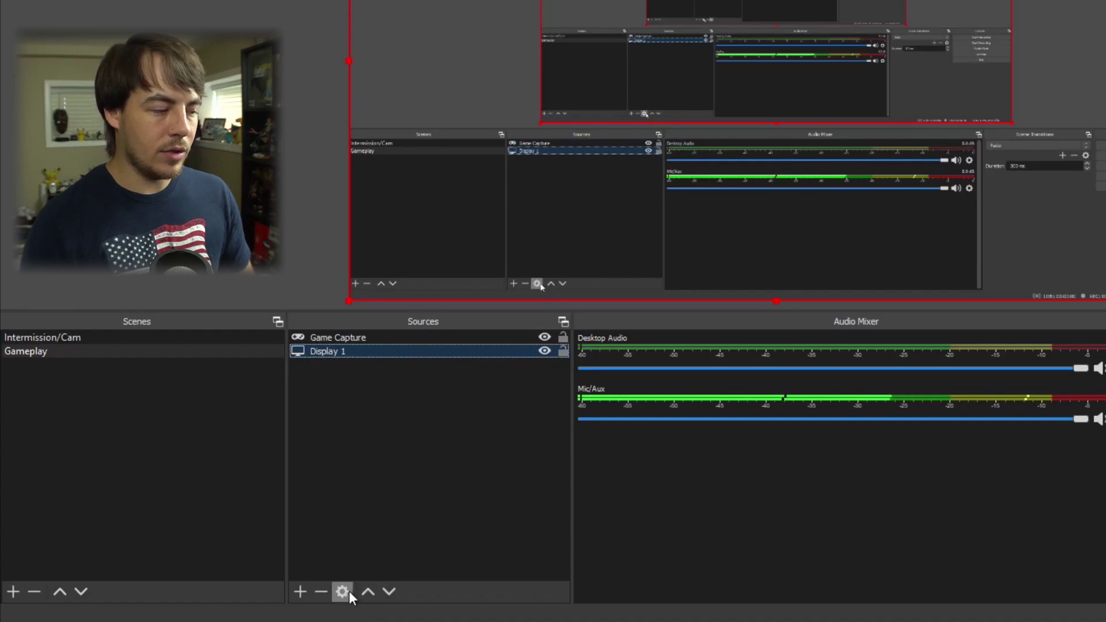
left_click(368, 591)
left_click(383, 592)
left_click(366, 592)
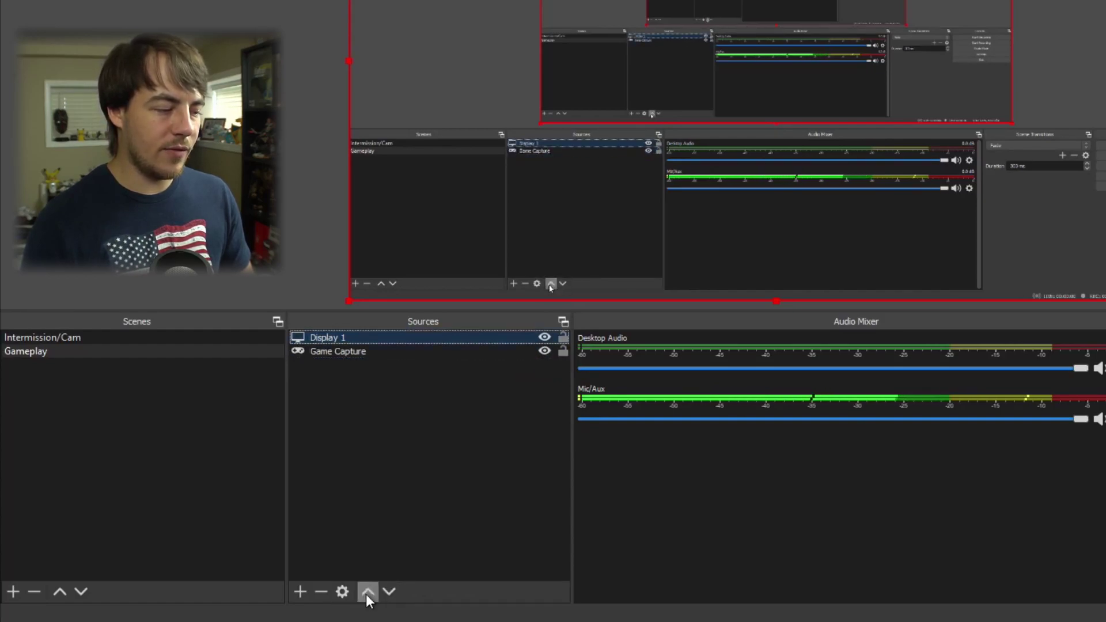
left_click(387, 591)
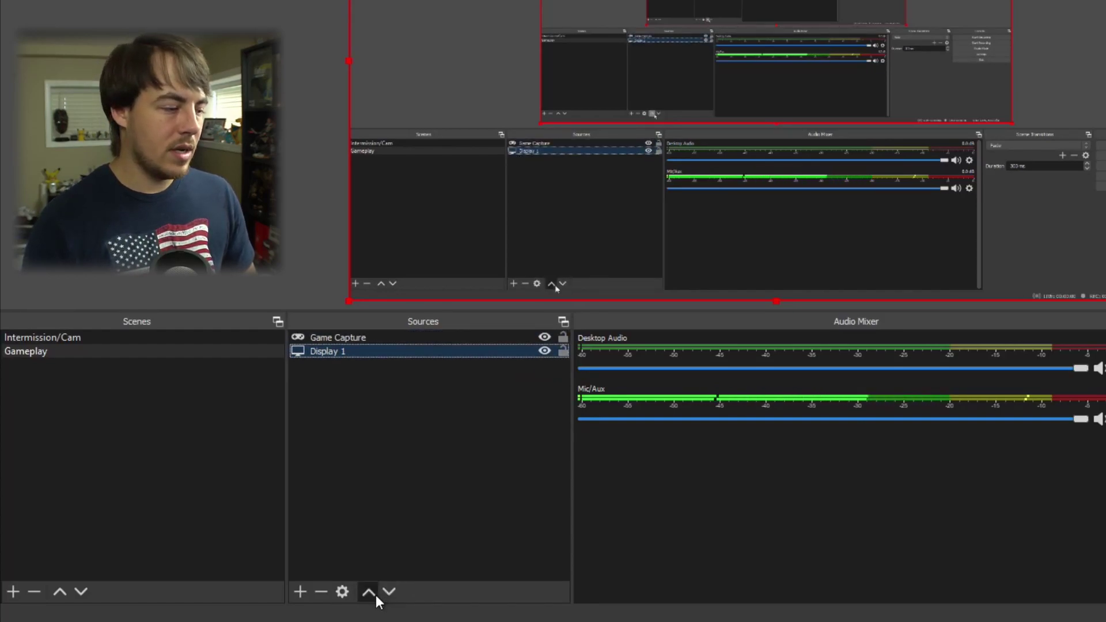
left_click(368, 592)
left_click(387, 591)
left_click(367, 594)
left_click(387, 592)
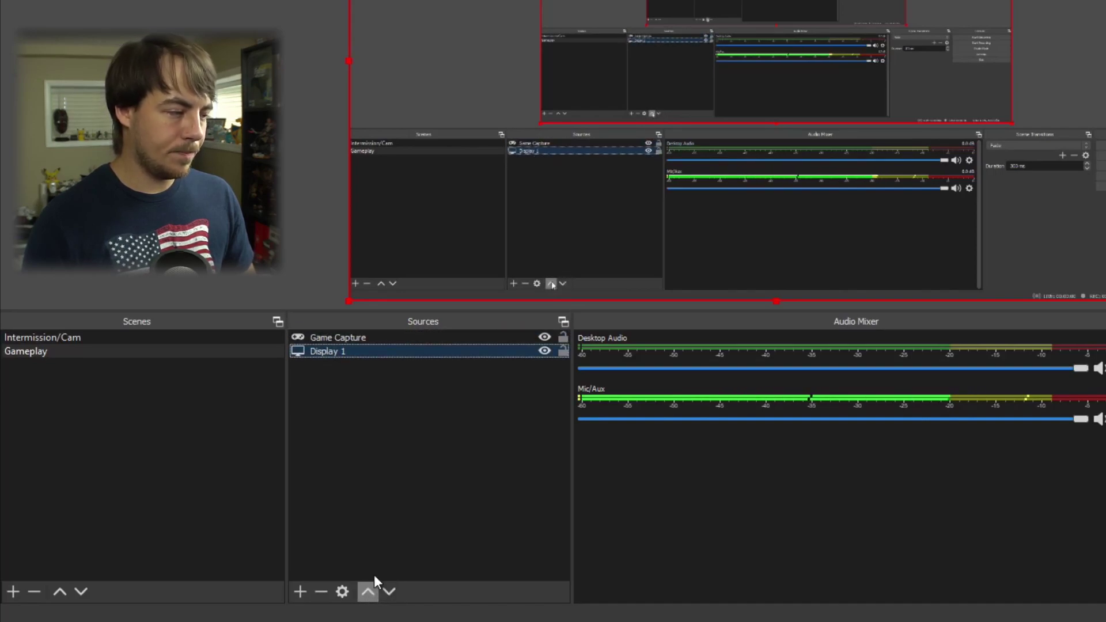
left_click(323, 336)
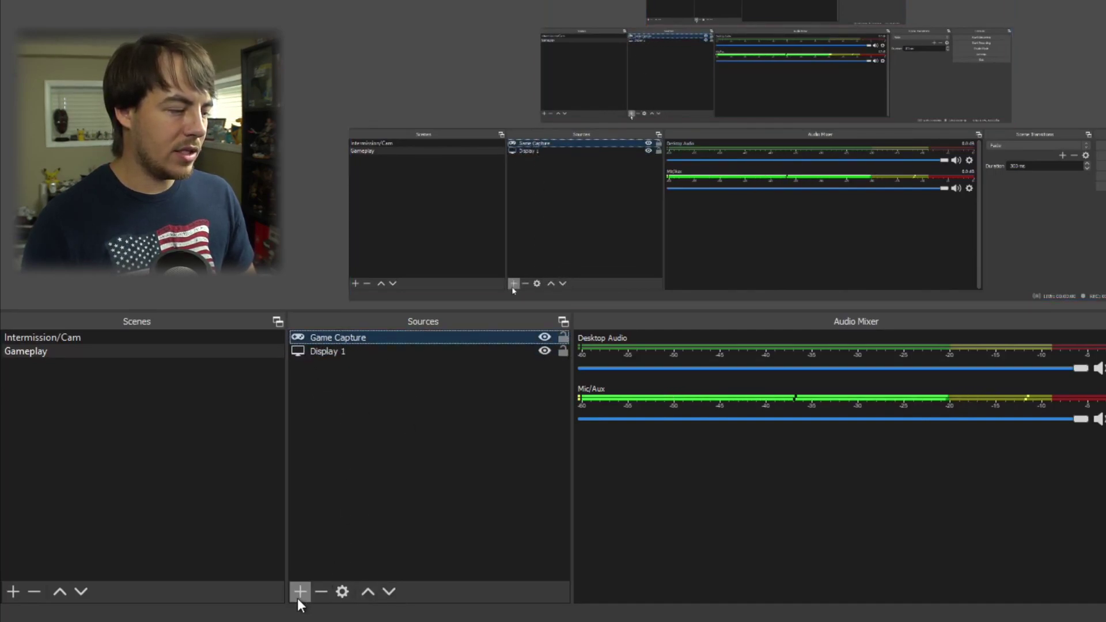
left_click(298, 594)
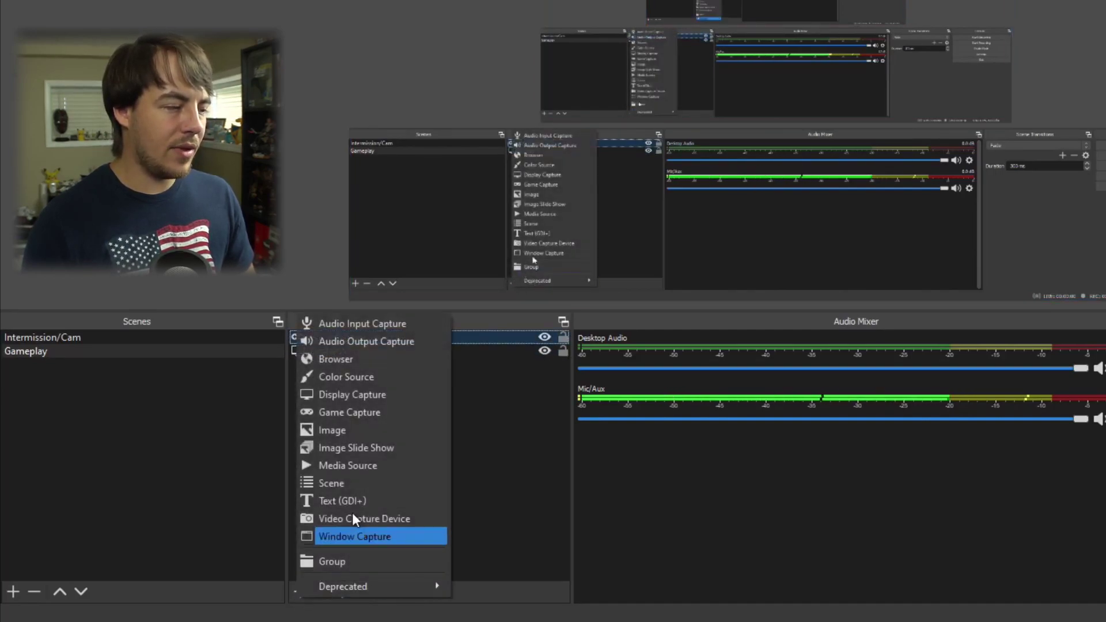
Add the existing Crappy Cam to Gameplay, shrink it and move it to the top-left corner.
left_click(311, 518)
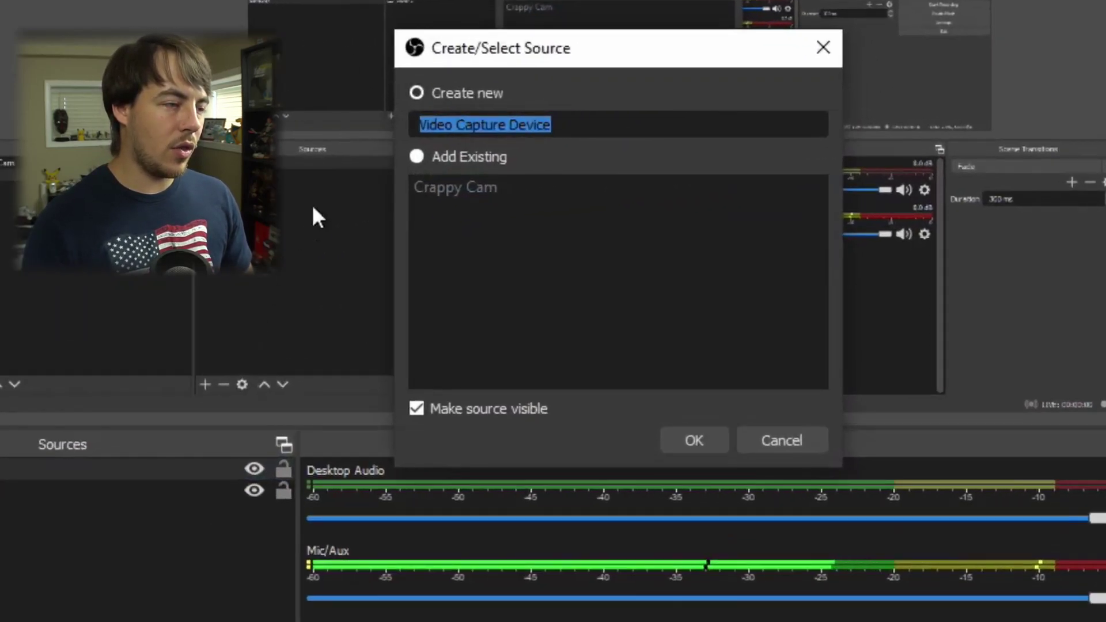
left_click(416, 156)
left_click(439, 188)
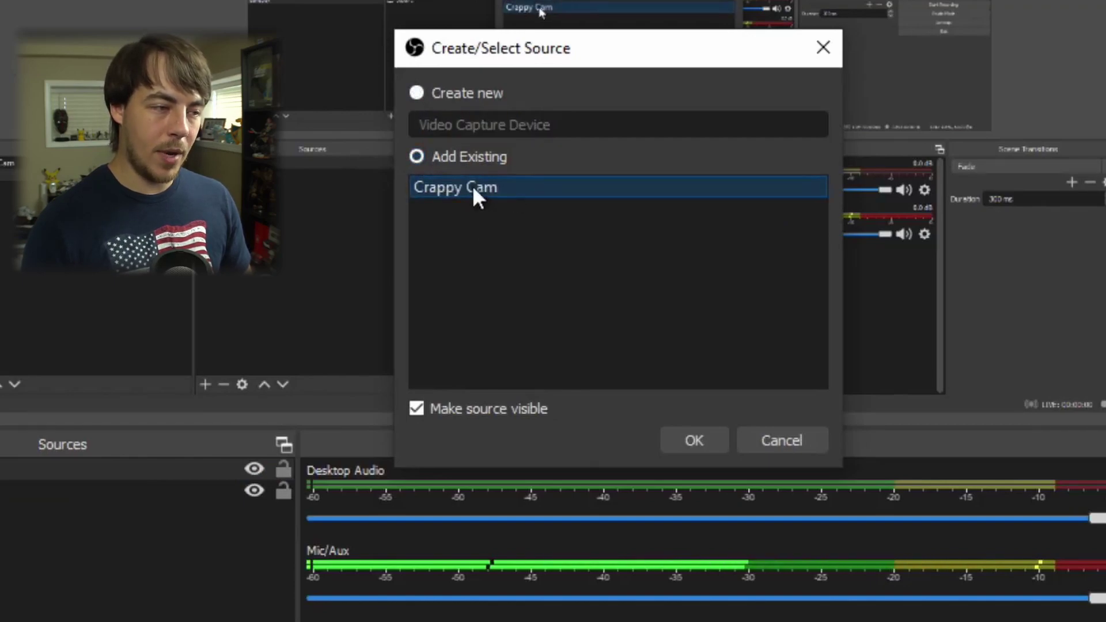
left_click(695, 440)
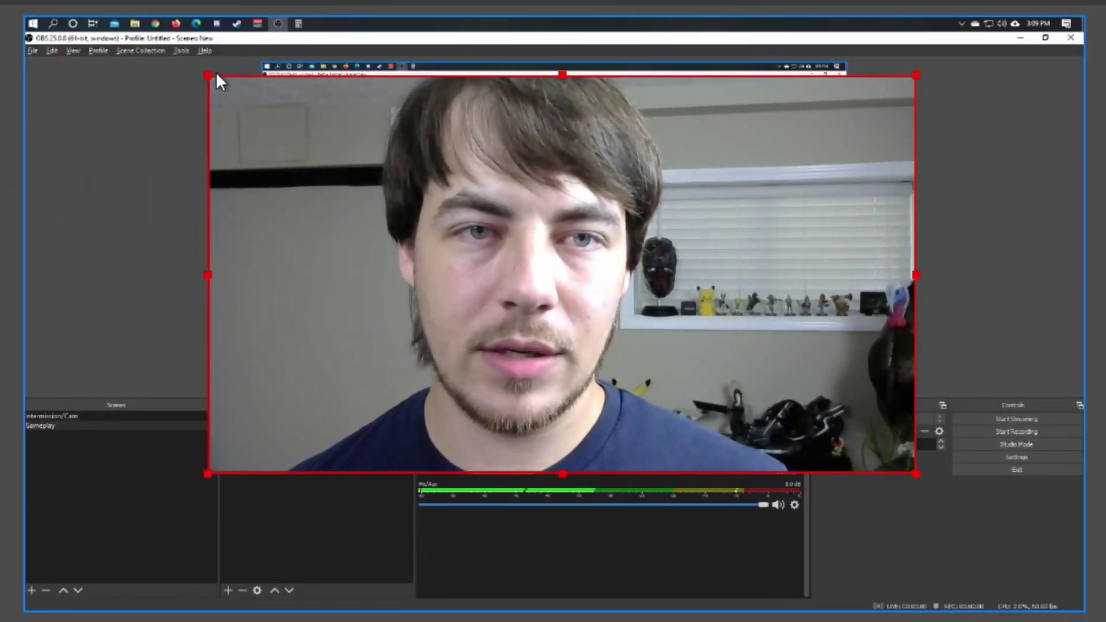
left_click_drag(215, 72, 650, 306)
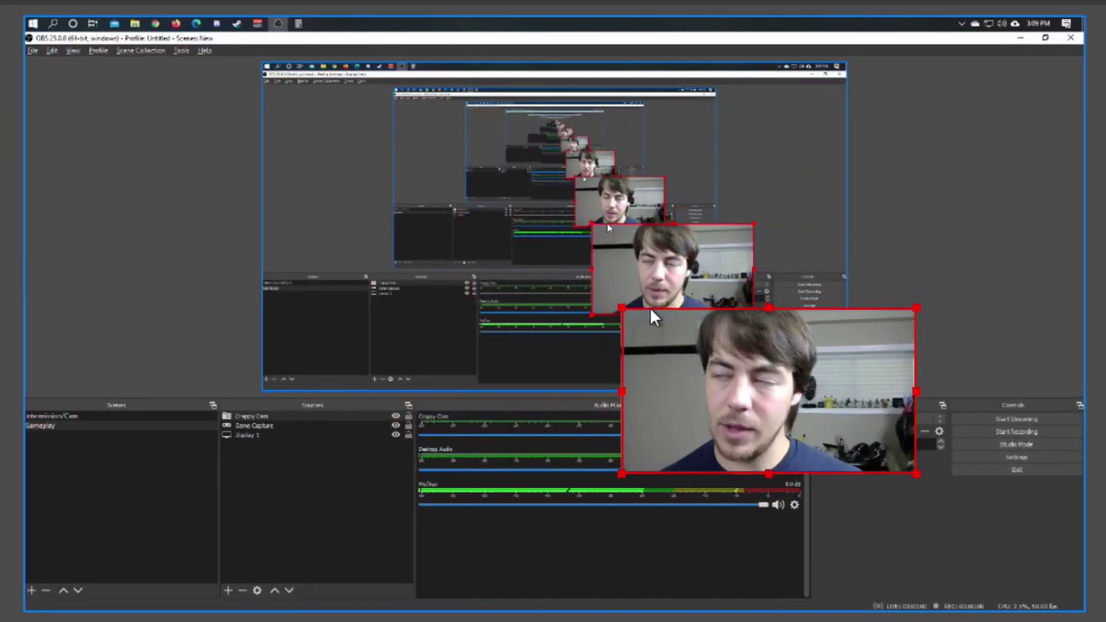
left_click_drag(783, 403, 182, 160)
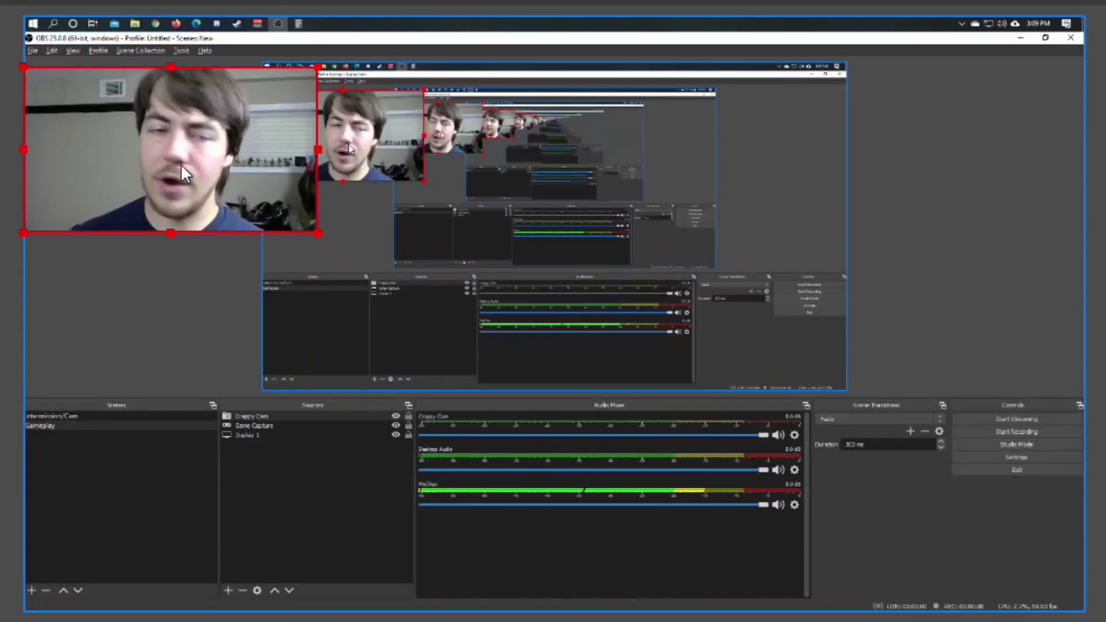
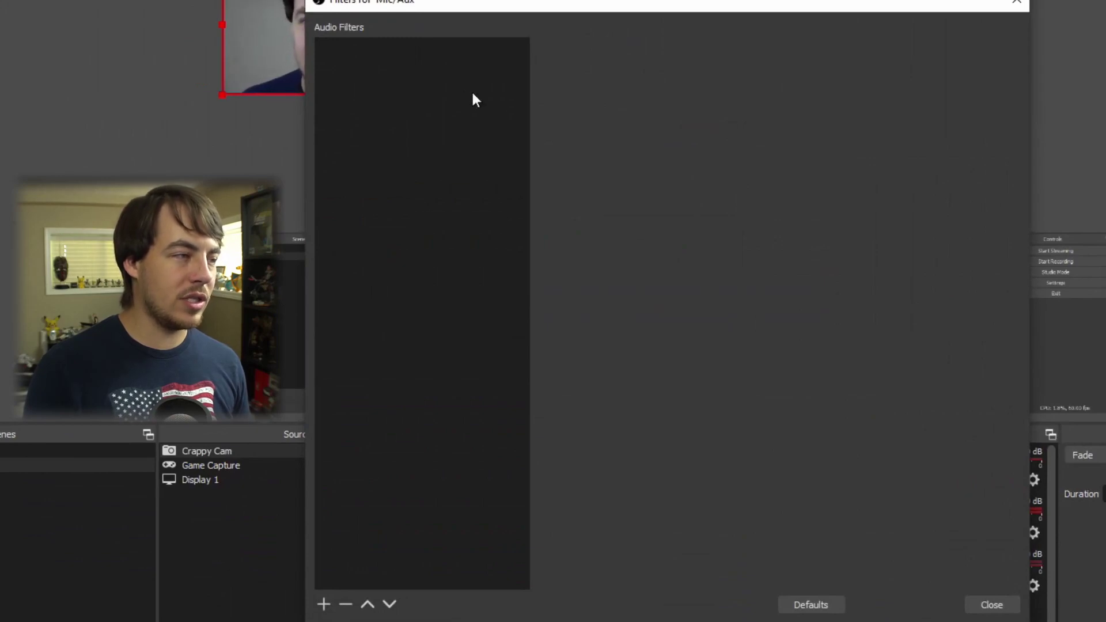
Add a default Noise Gate filter (-32 dB close, -26 dB open) and move the Filters window aside to show the docks.
left_click(324, 604)
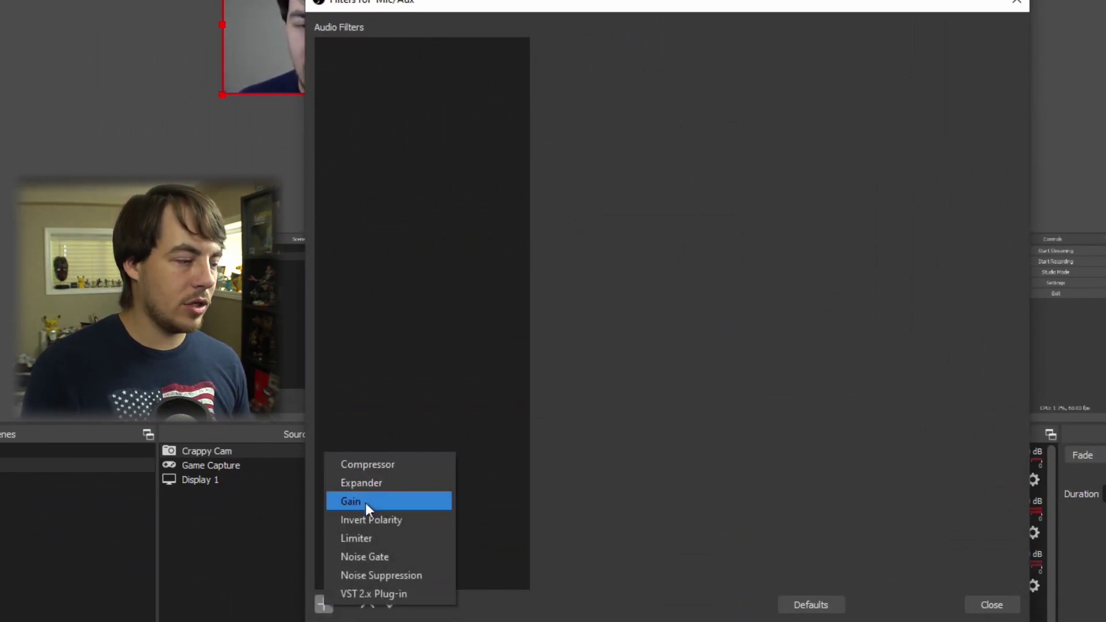
left_click(364, 556)
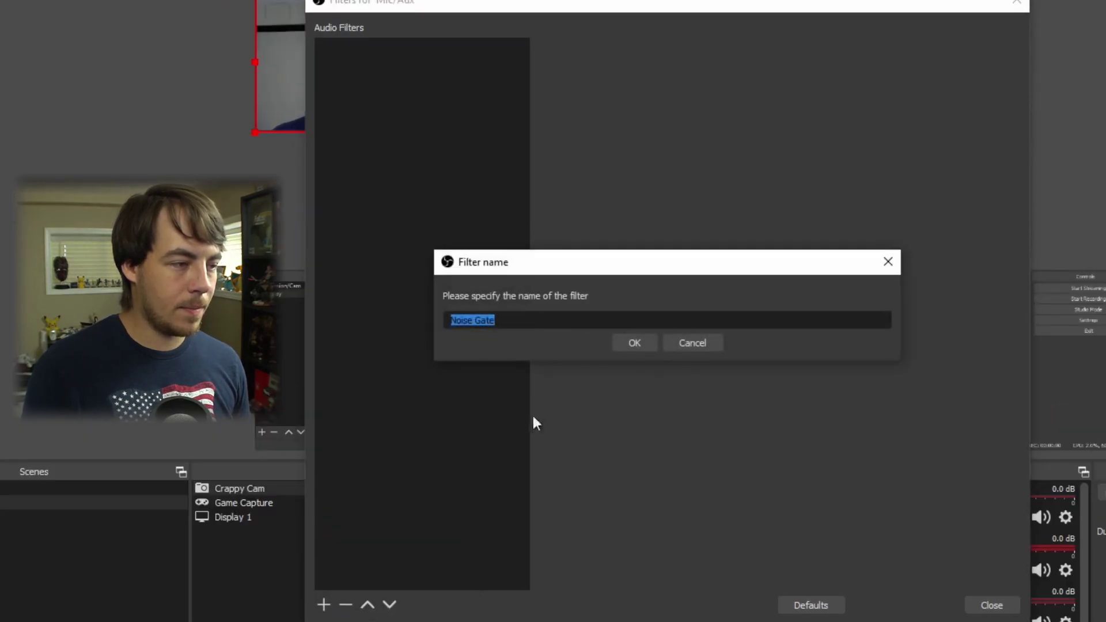
left_click(636, 343)
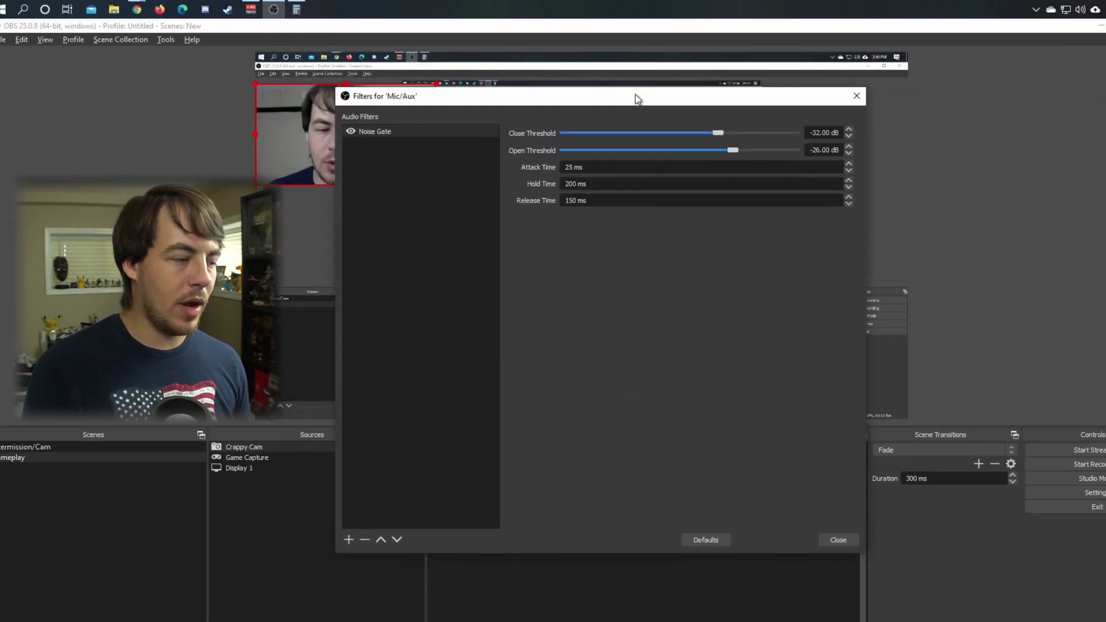
left_click_drag(717, 1, 274, 0)
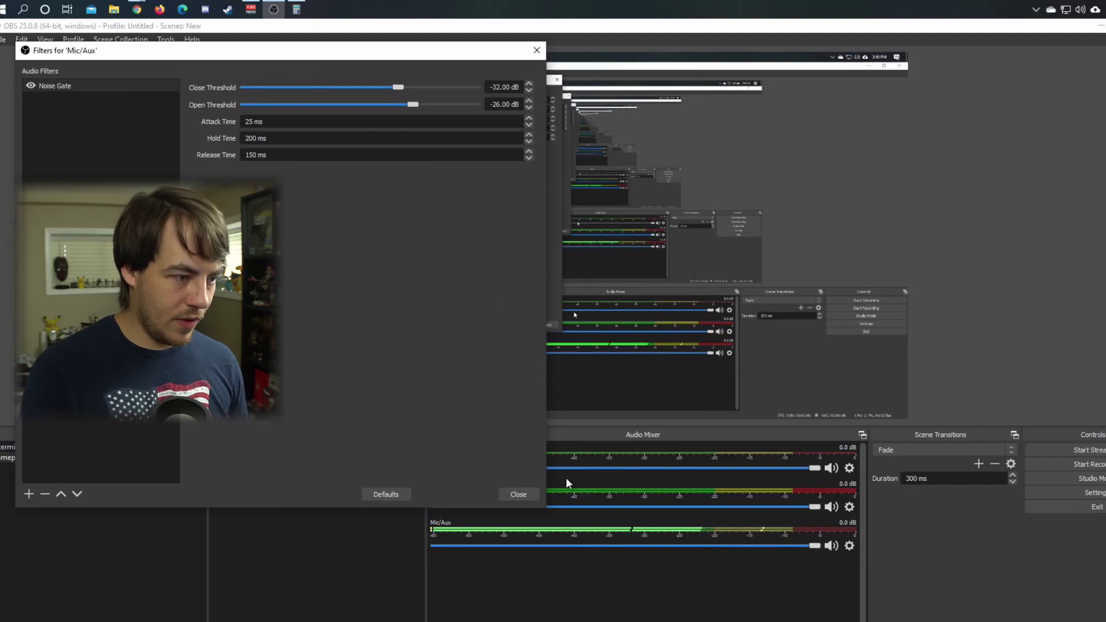
left_click_drag(544, 505, 489, 410)
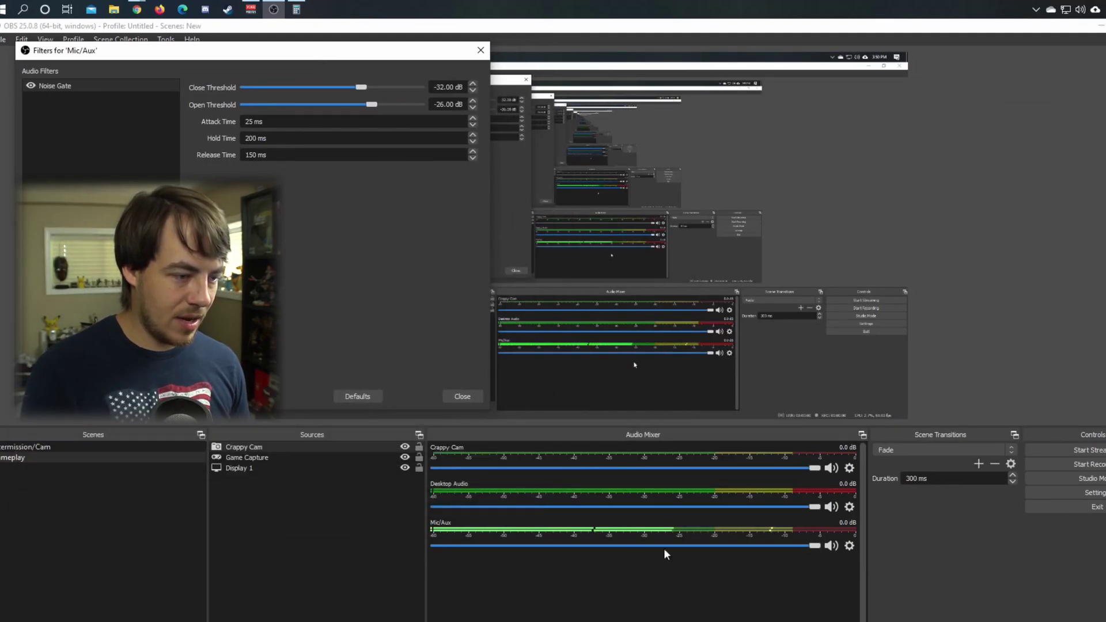
left_click_drag(329, 58, 394, 64)
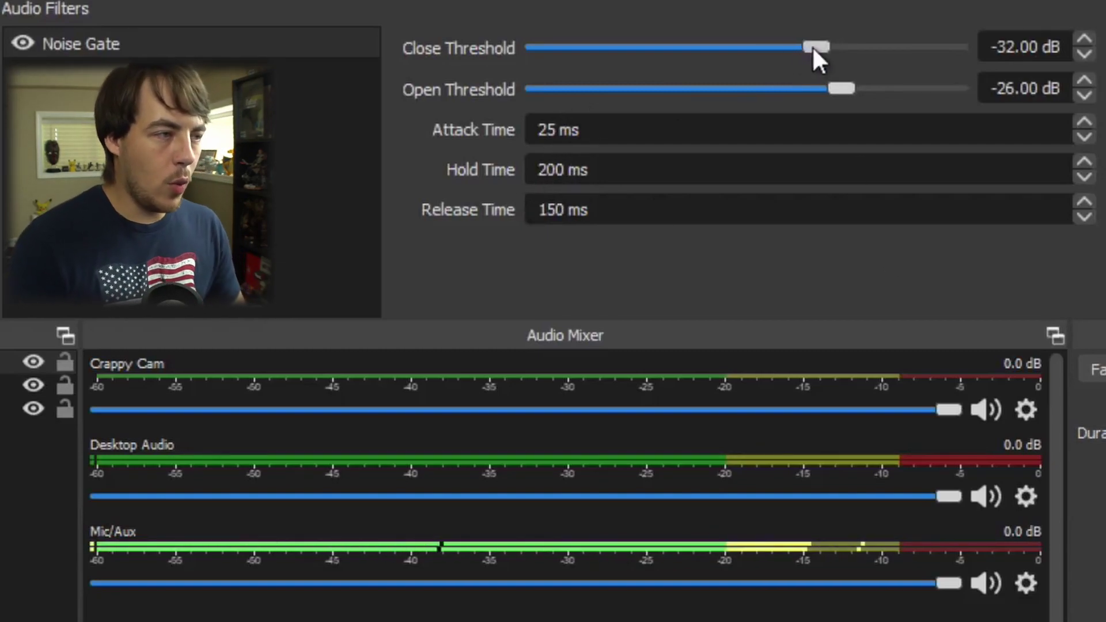
Lower the Noise Gate Open Threshold to -34 dB and set the Close Threshold to -49 dB.
left_click_drag(813, 49, 792, 47)
left_click_drag(841, 88, 827, 91)
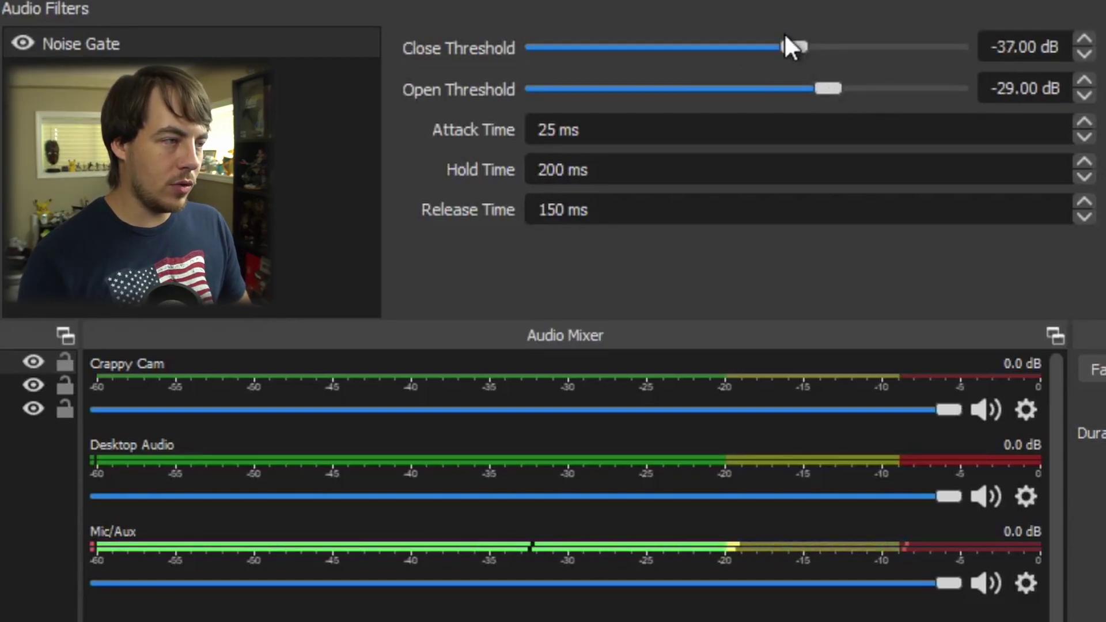
left_click_drag(790, 46, 695, 33)
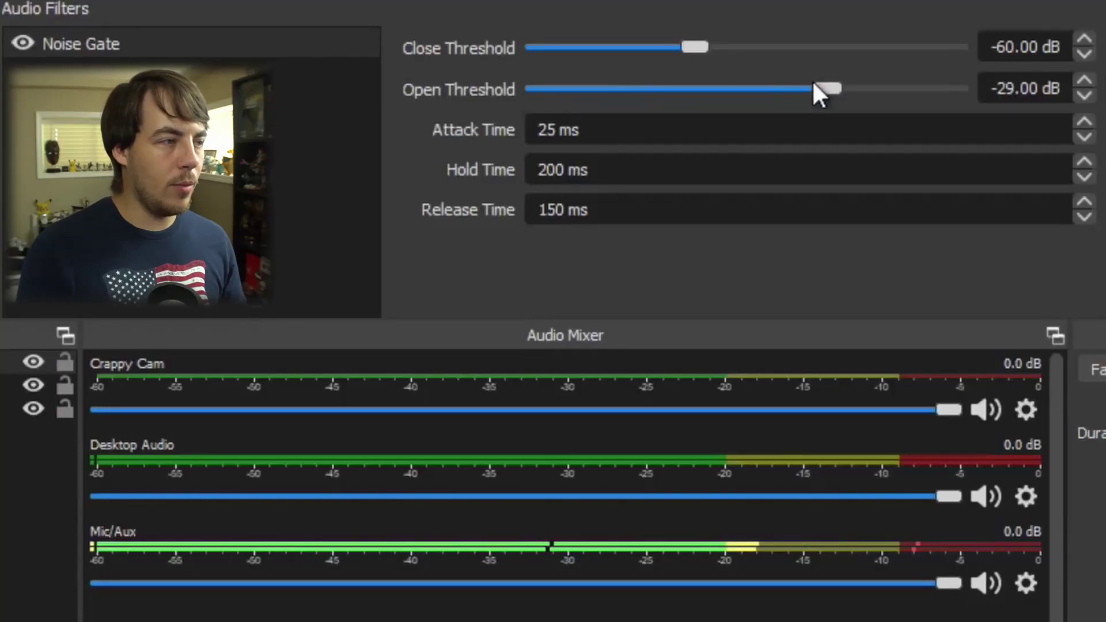
left_click_drag(825, 88, 821, 88)
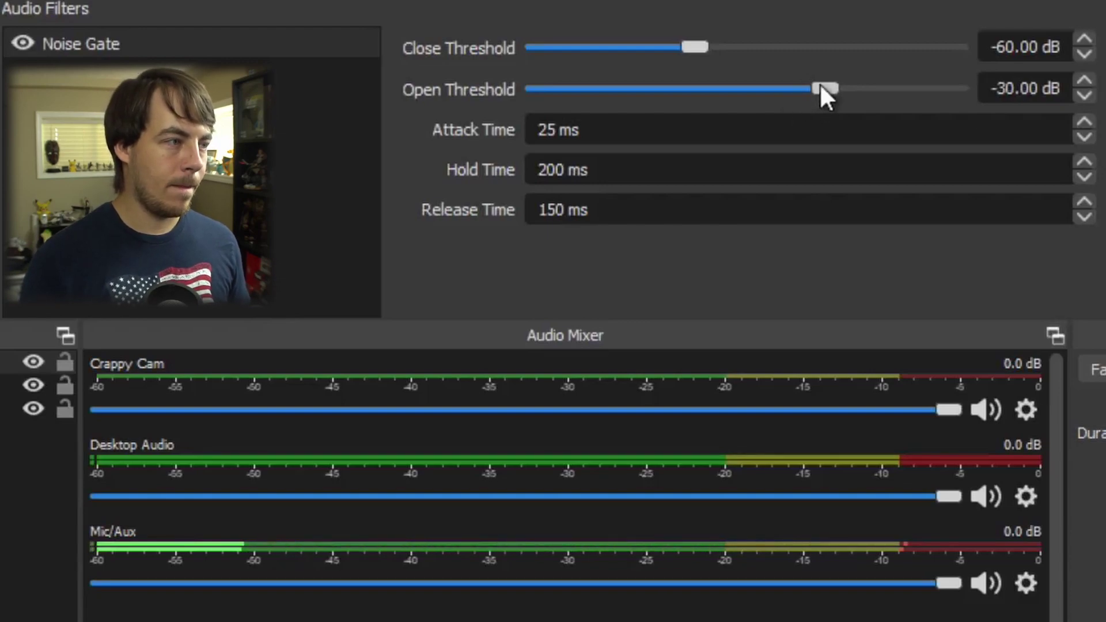
left_click_drag(820, 84, 817, 84)
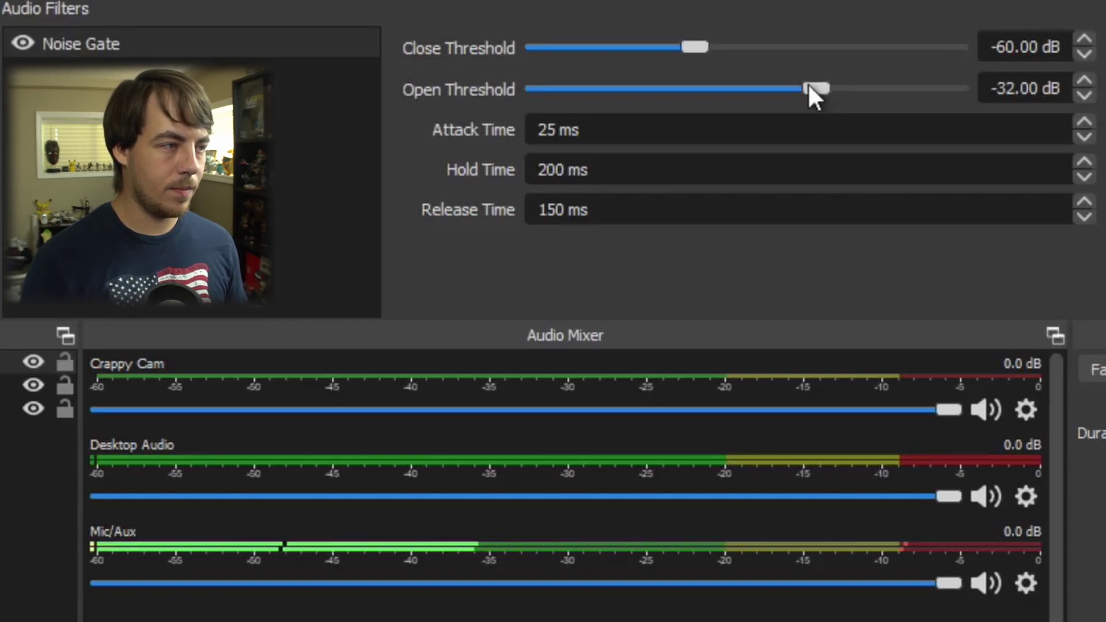
left_click_drag(809, 87, 800, 88)
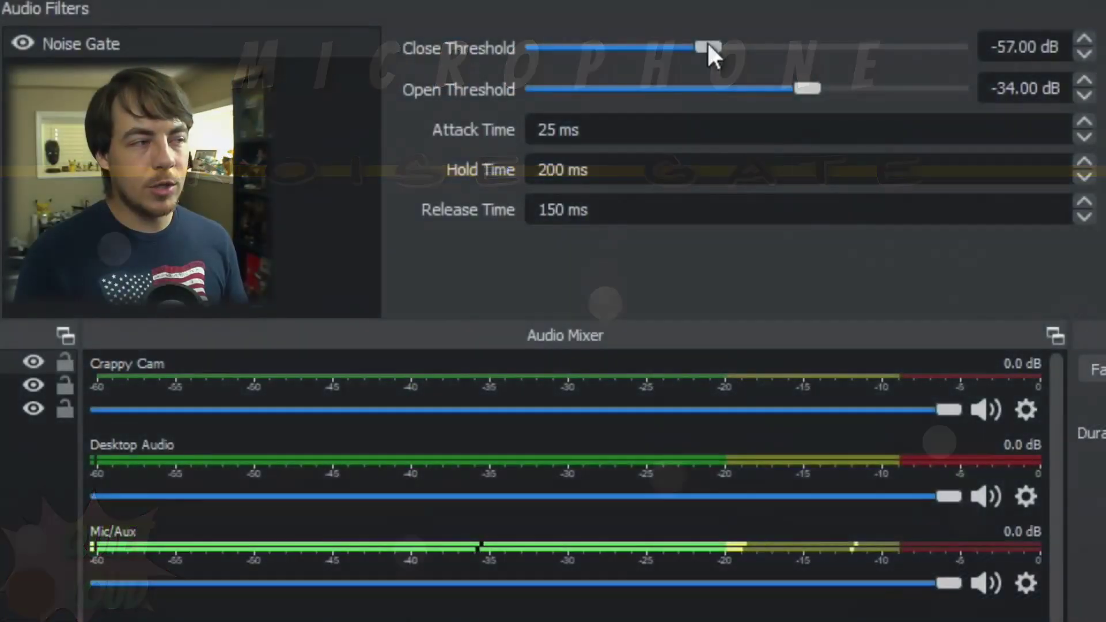
left_click_drag(717, 47, 781, 50)
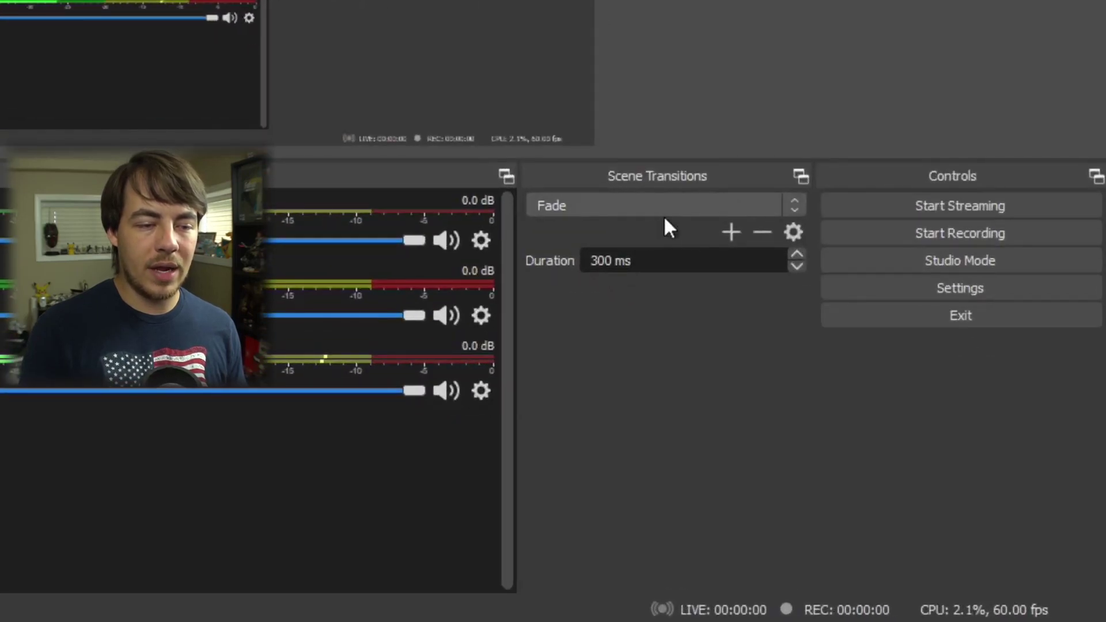
Keep Fade as the transition and set its duration to 500 ms.
left_click(748, 205)
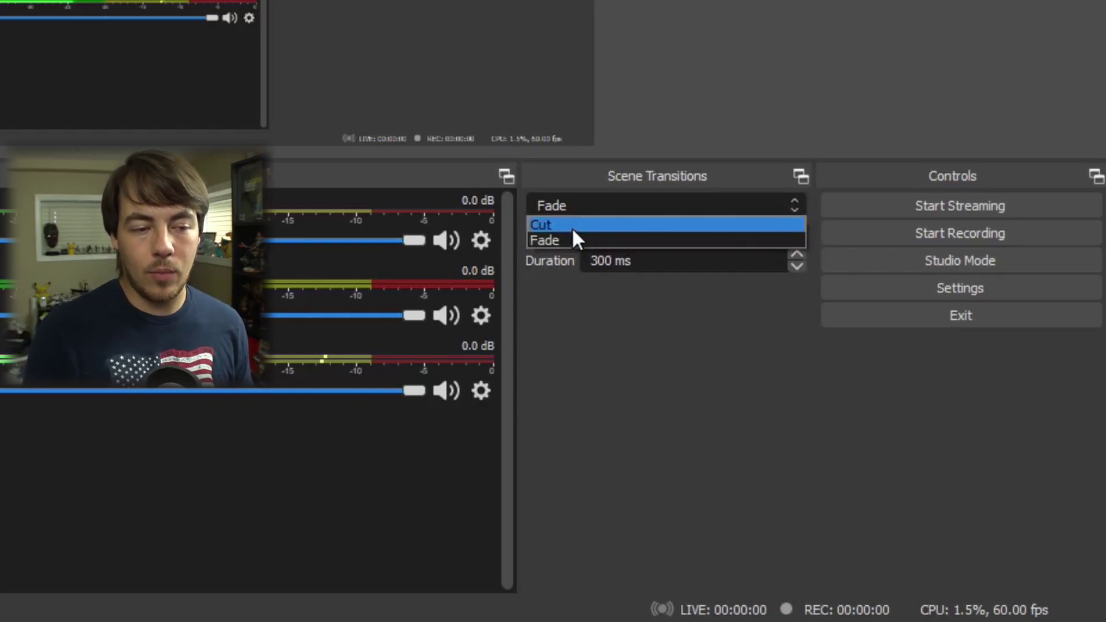
left_click(586, 197)
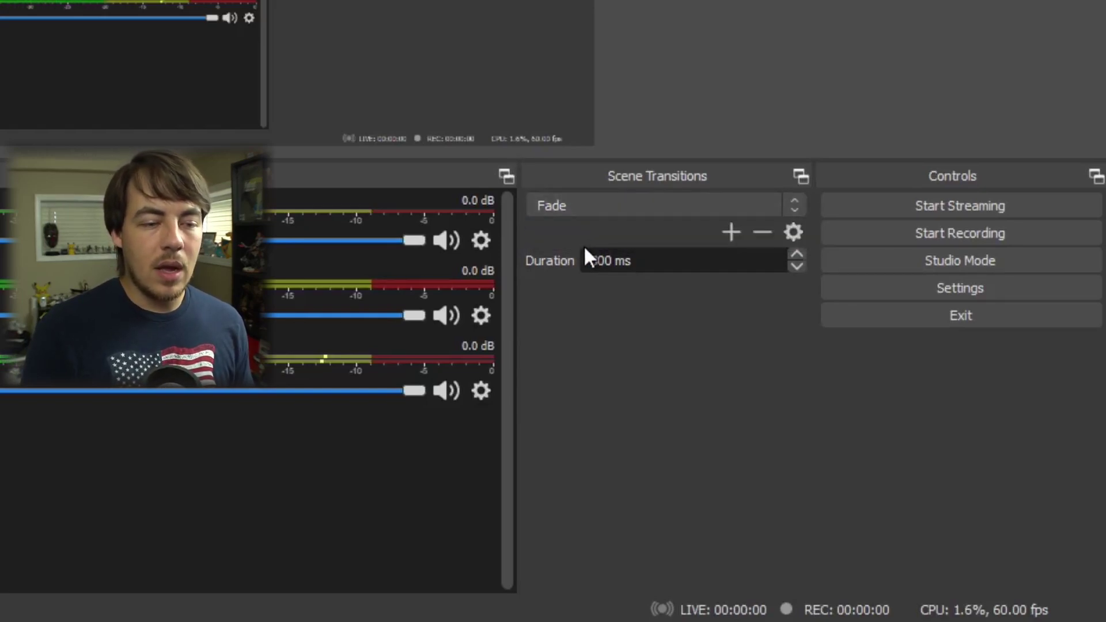
double_click(615, 253)
left_click(611, 260)
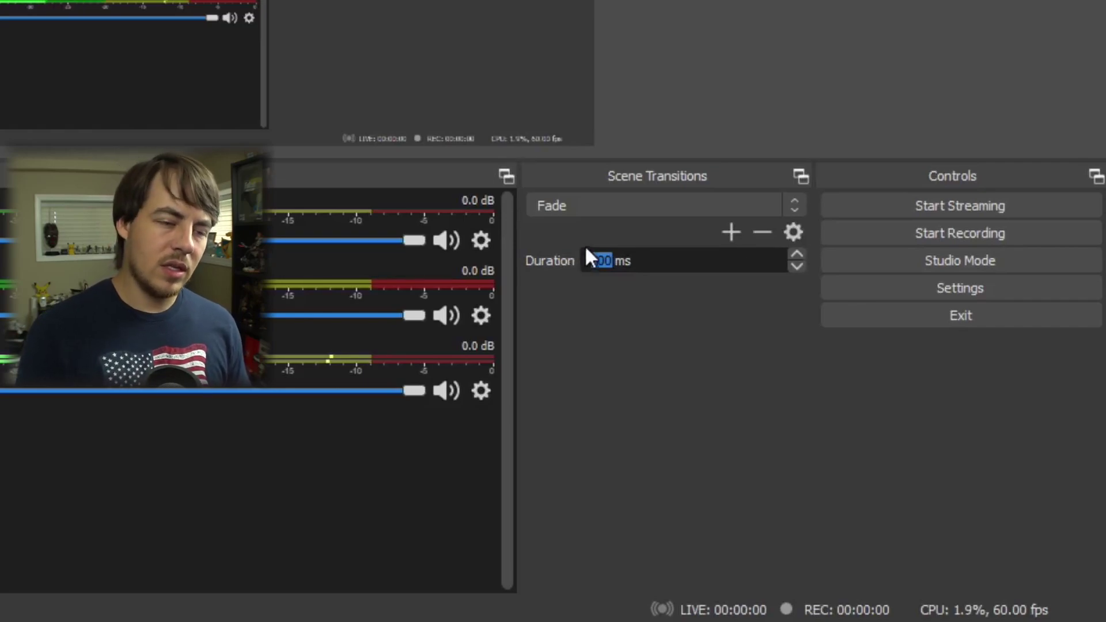
type("500")
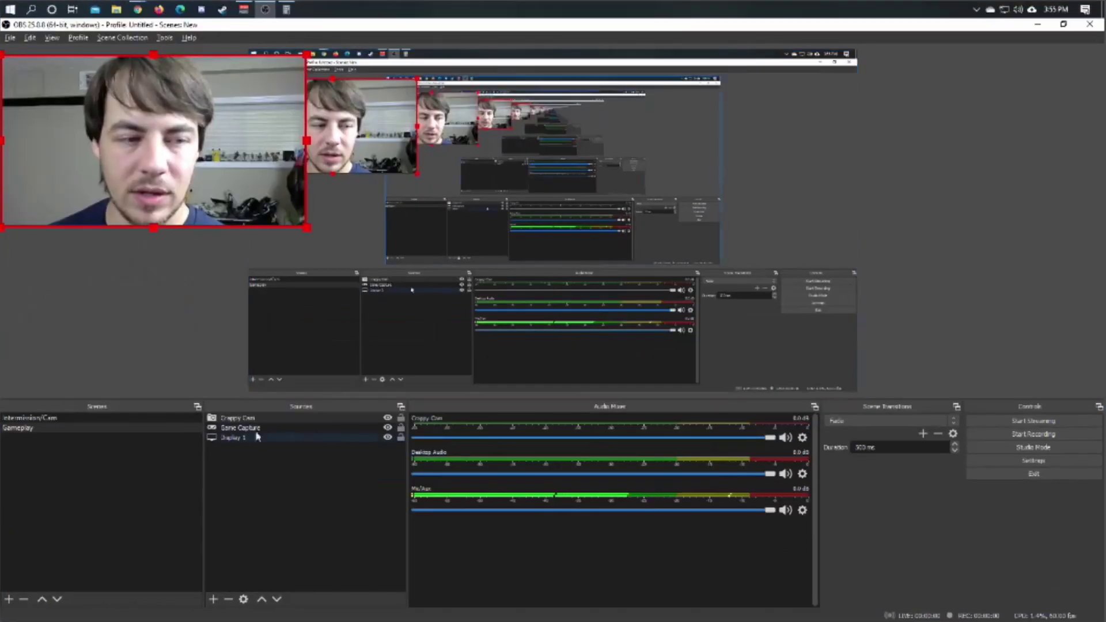
Switch to Intermission/Cam to test the 500 ms fade, keeping Fade selected.
left_click(62, 420)
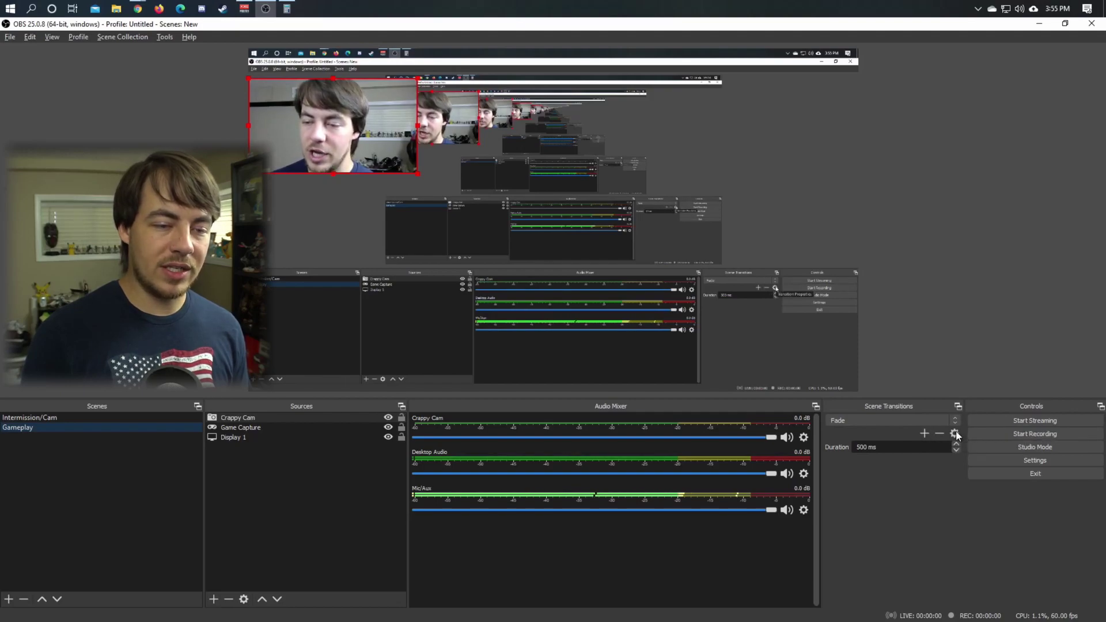
left_click(872, 421)
left_click(909, 424)
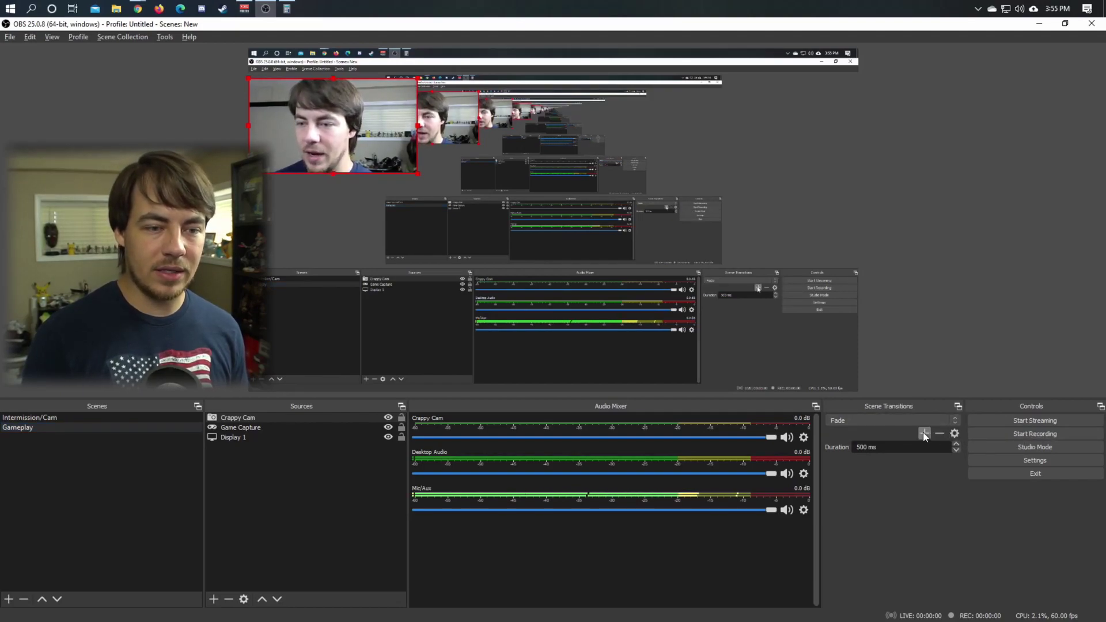
left_click(924, 433)
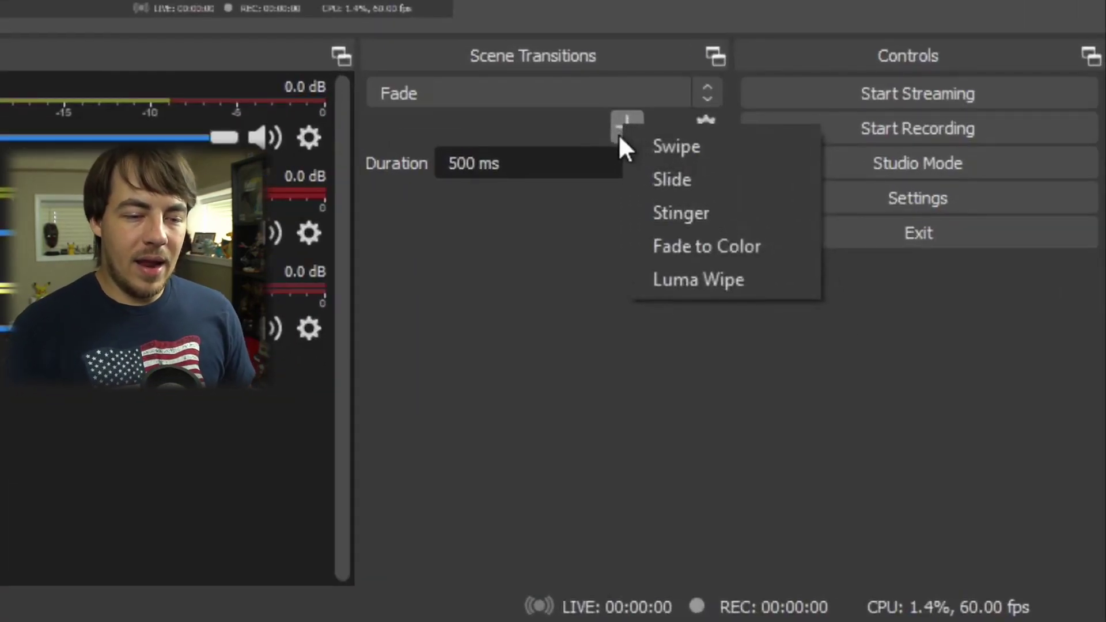
Add a Stinger transition named TEST Stinger, select it and open its properties.
left_click(650, 214)
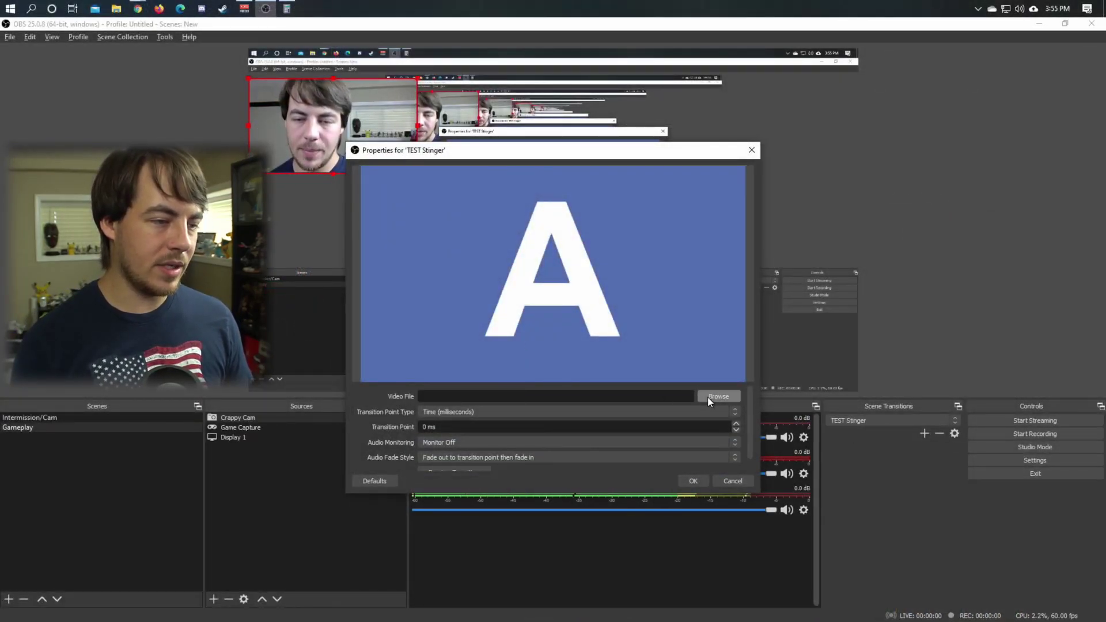
left_click(708, 397)
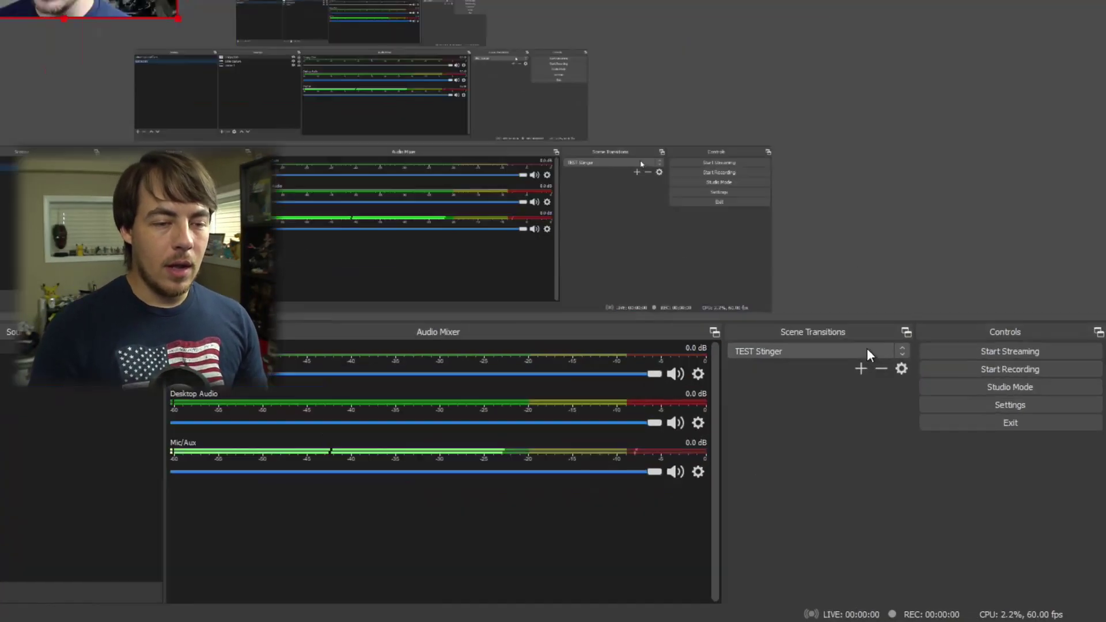
left_click(867, 351)
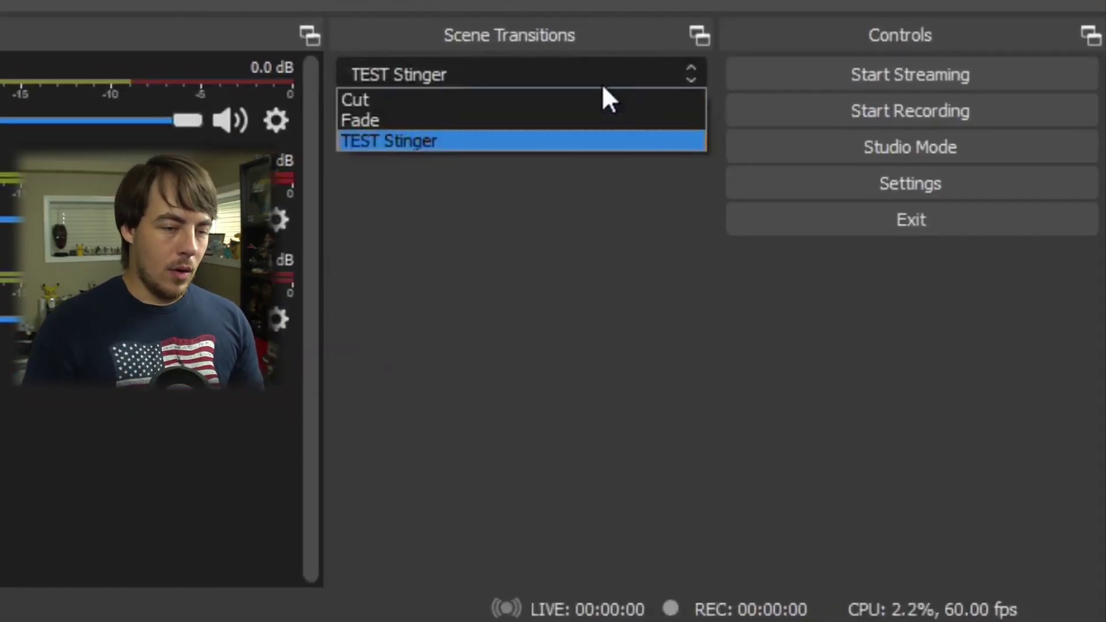
left_click(797, 379)
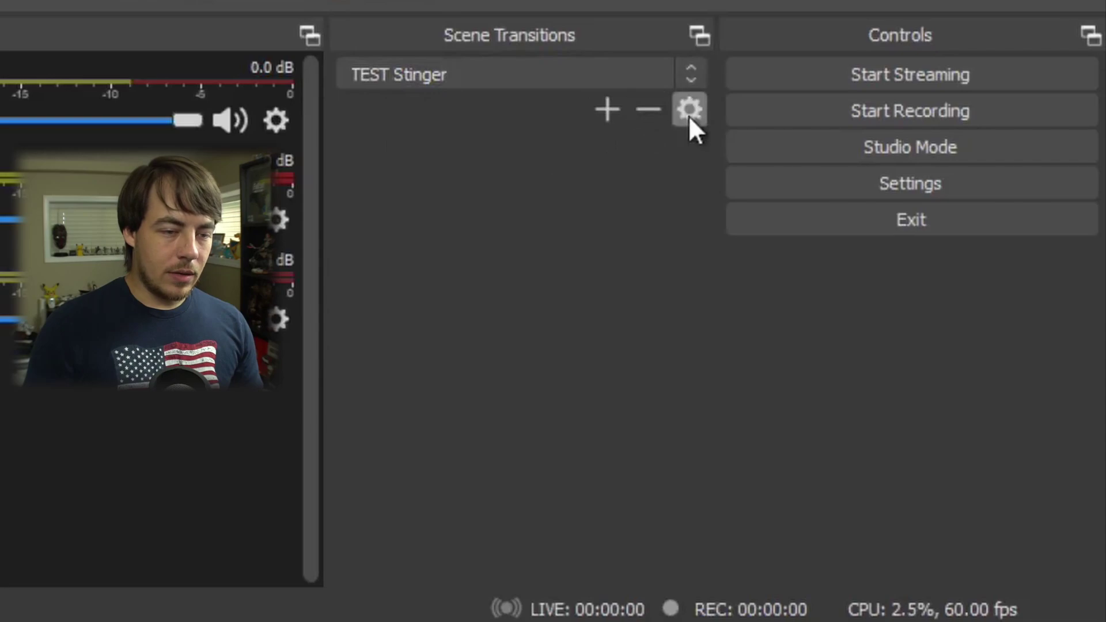
left_click(691, 113)
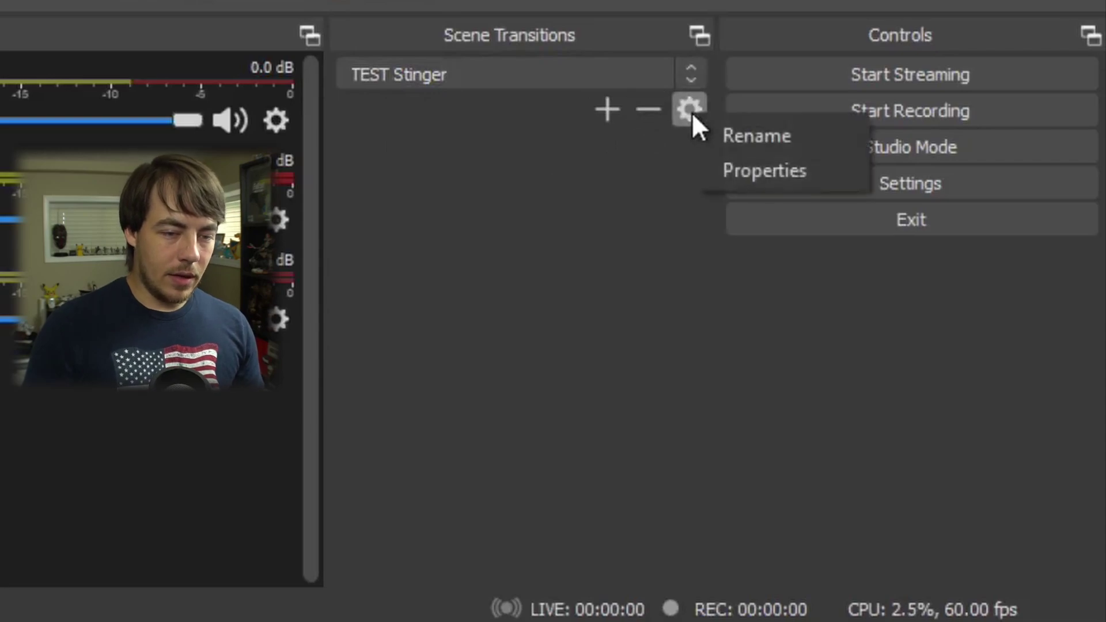
left_click(728, 176)
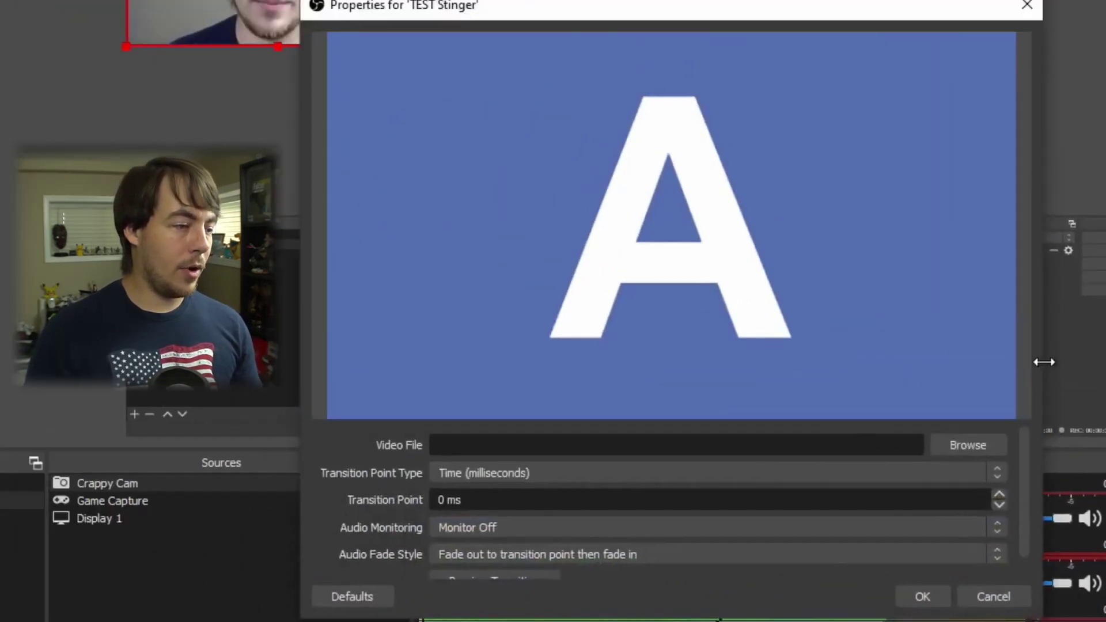
left_click(963, 449)
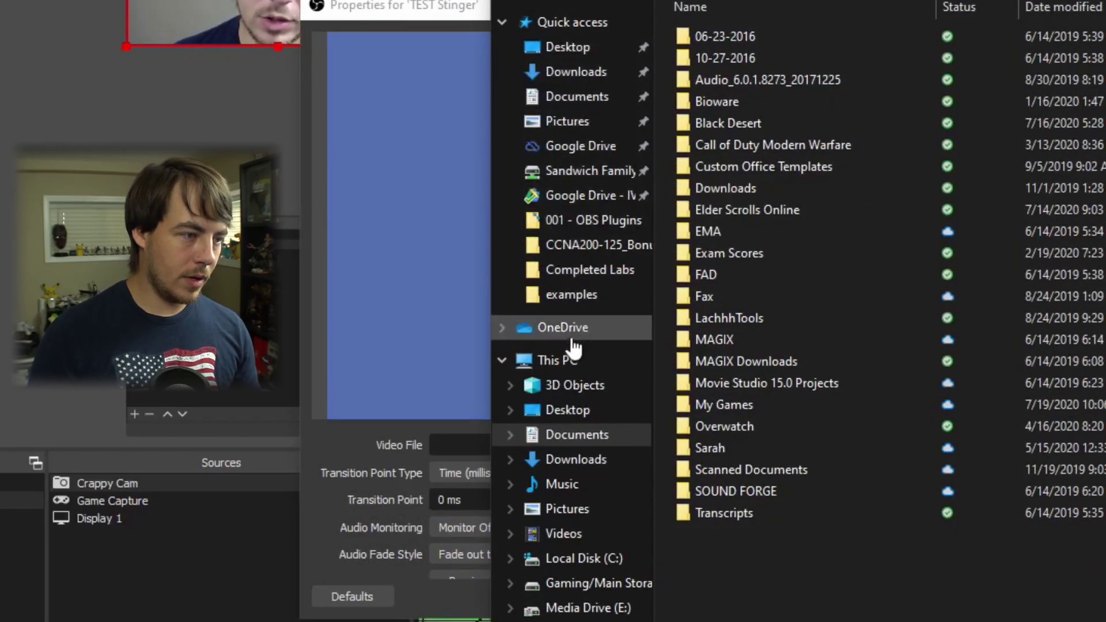
left_click(563, 360)
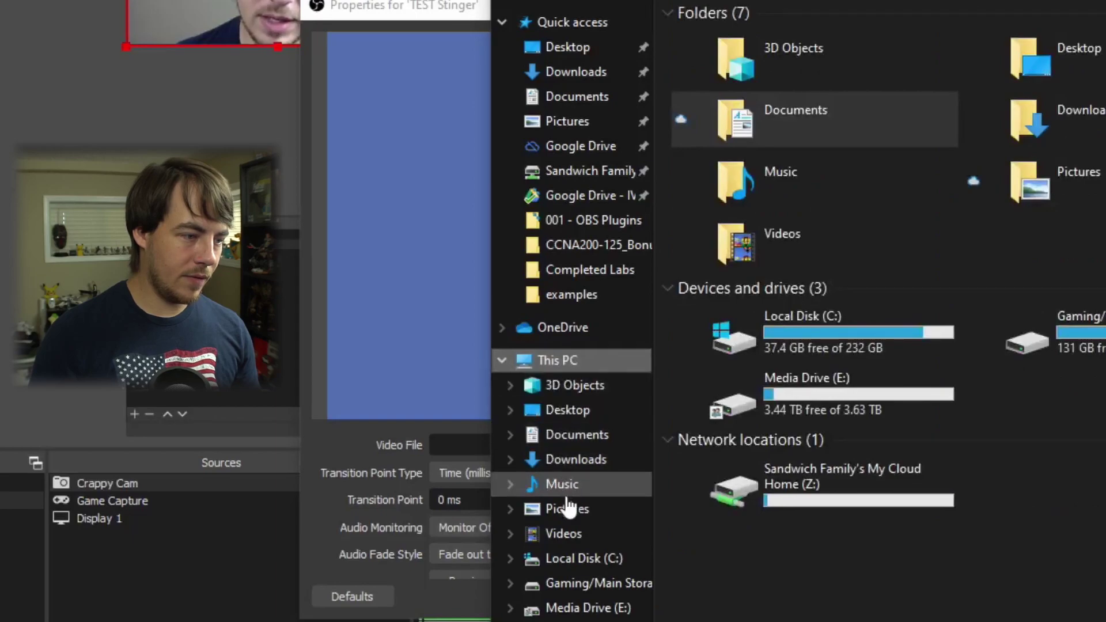
left_click(563, 533)
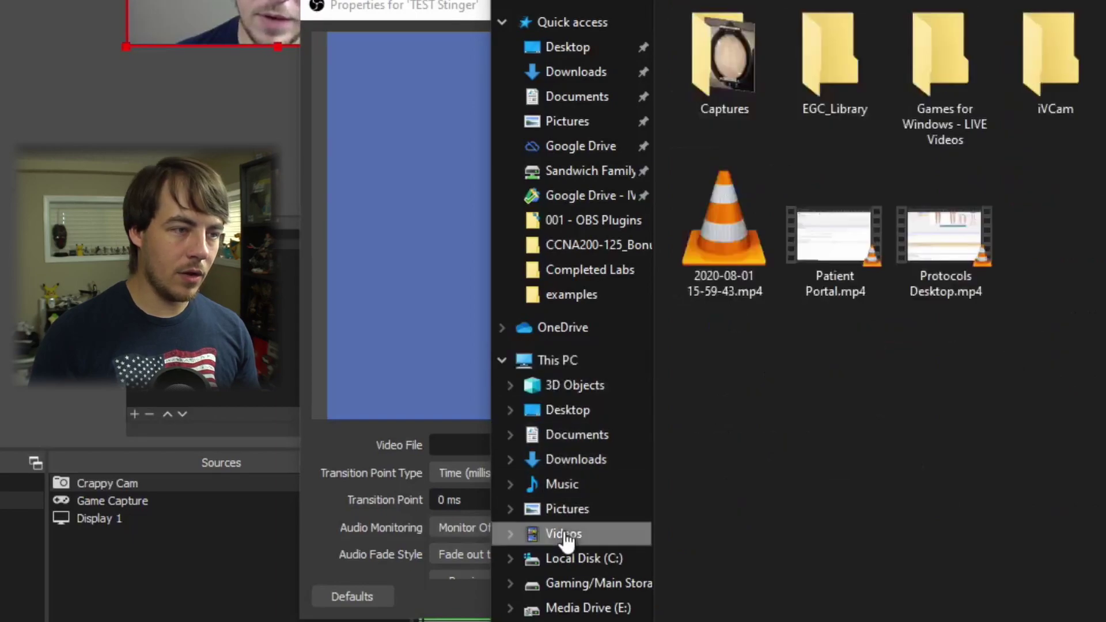
double_click(724, 243)
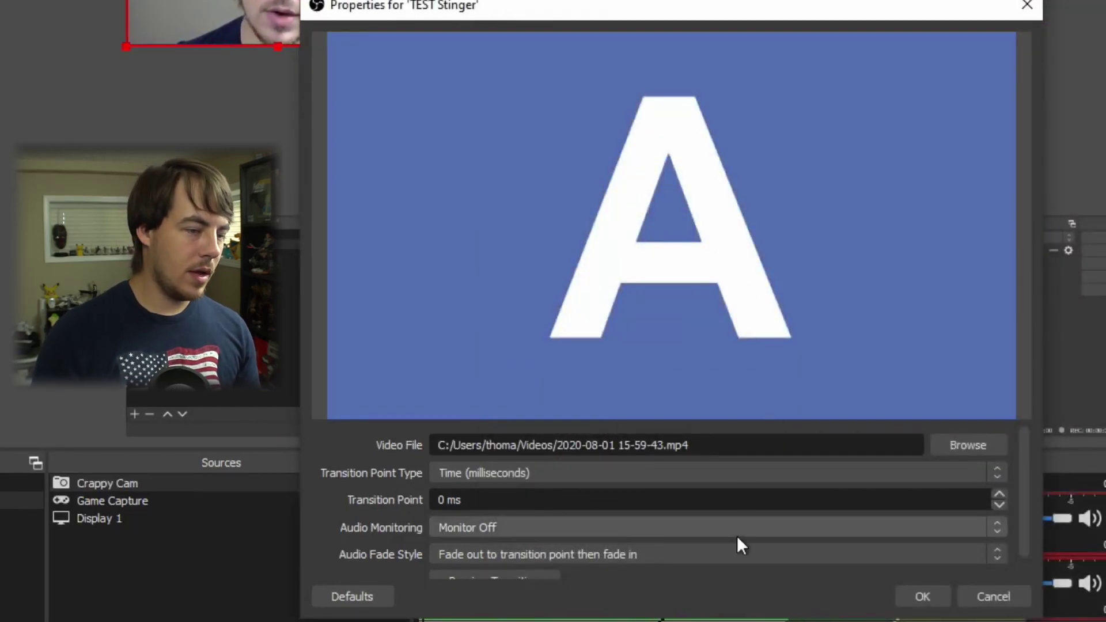
scroll(752, 578, "down", 1)
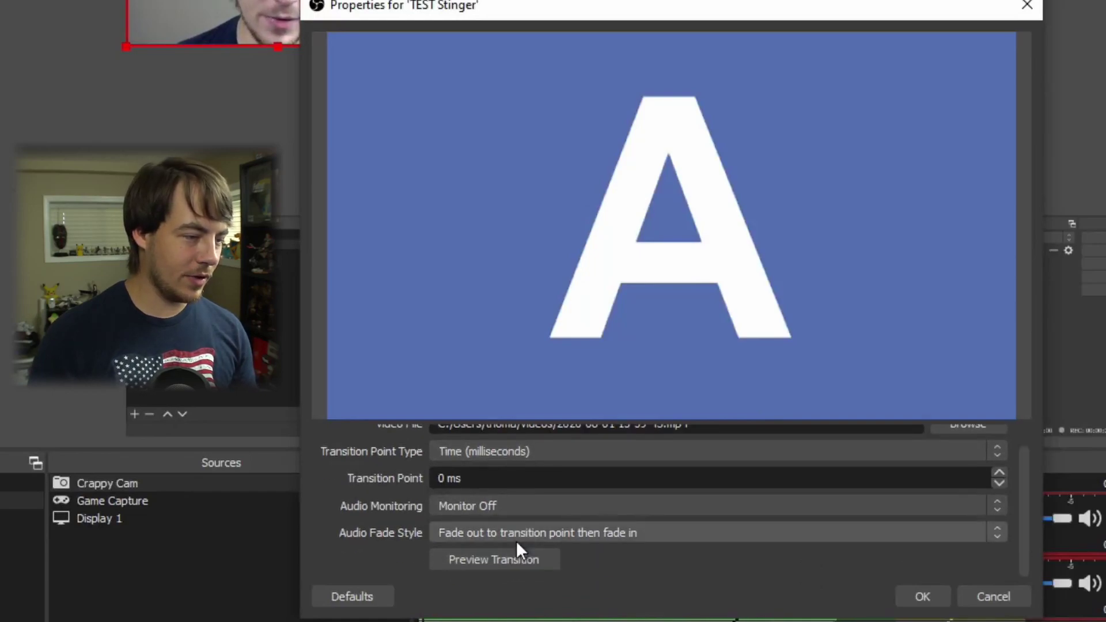
left_click(499, 559)
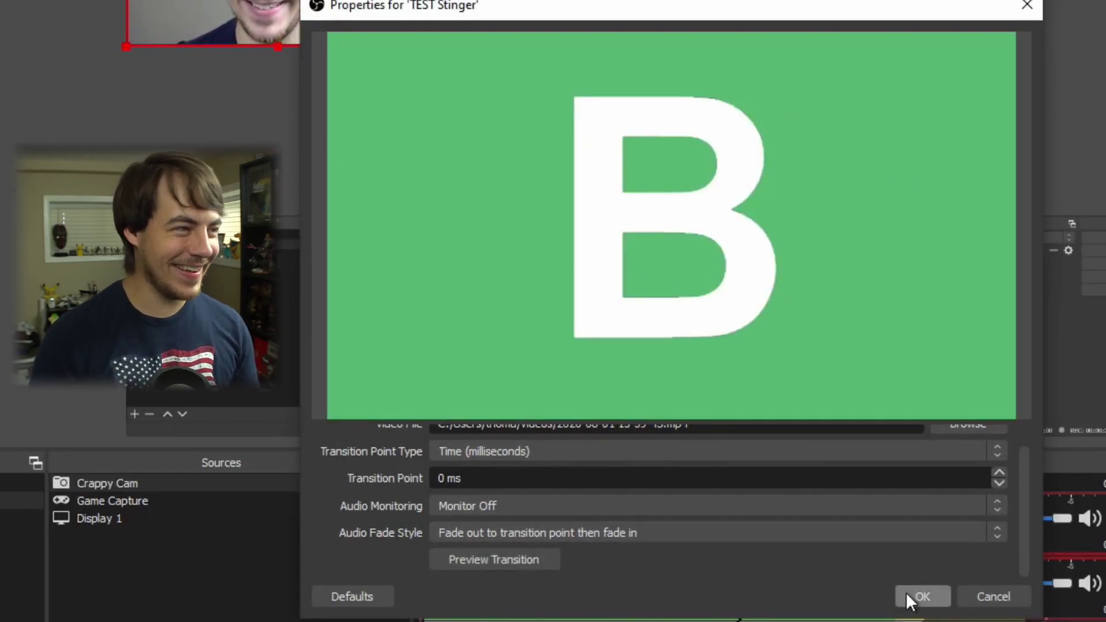
left_click(910, 596)
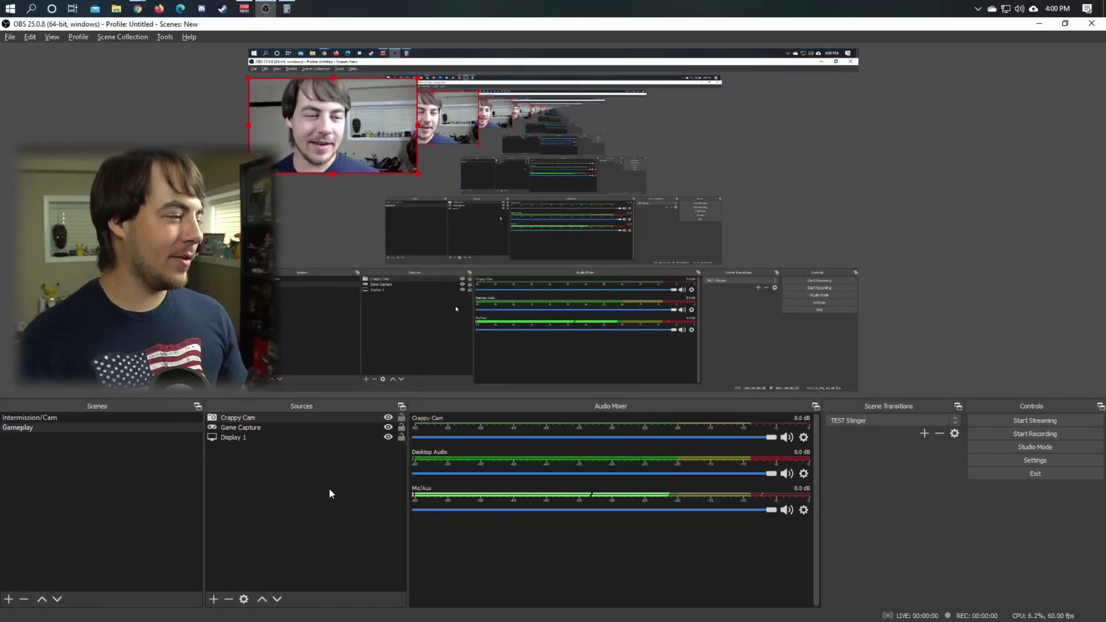
Review the TEST Stinger properties, then return to Gameplay and set the transition back to Fade.
left_click(23, 417)
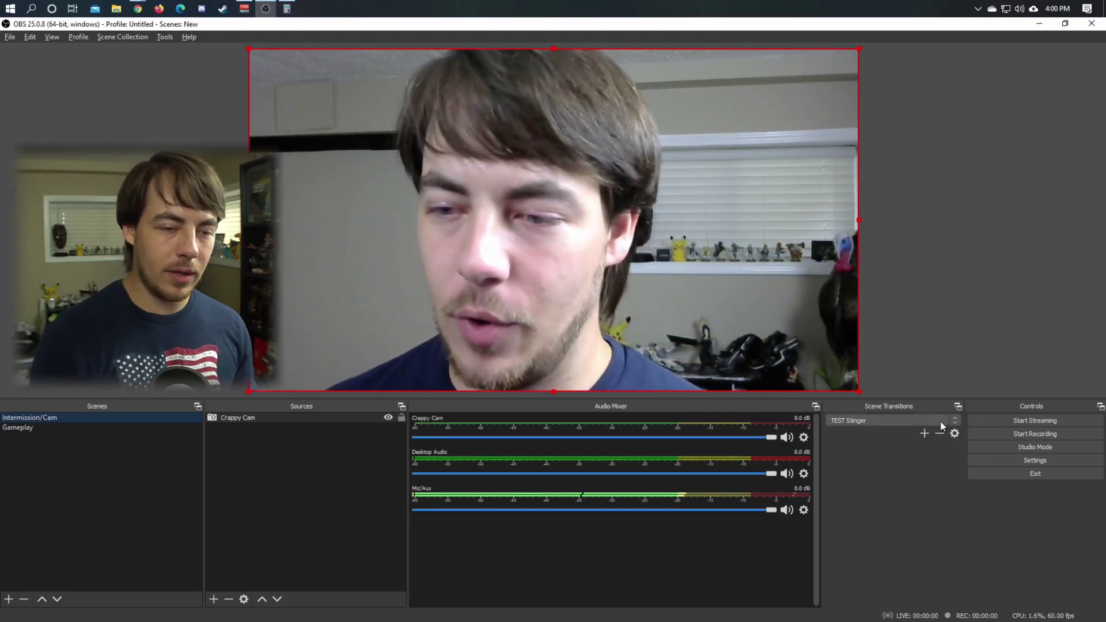
left_click(955, 433)
left_click(967, 453)
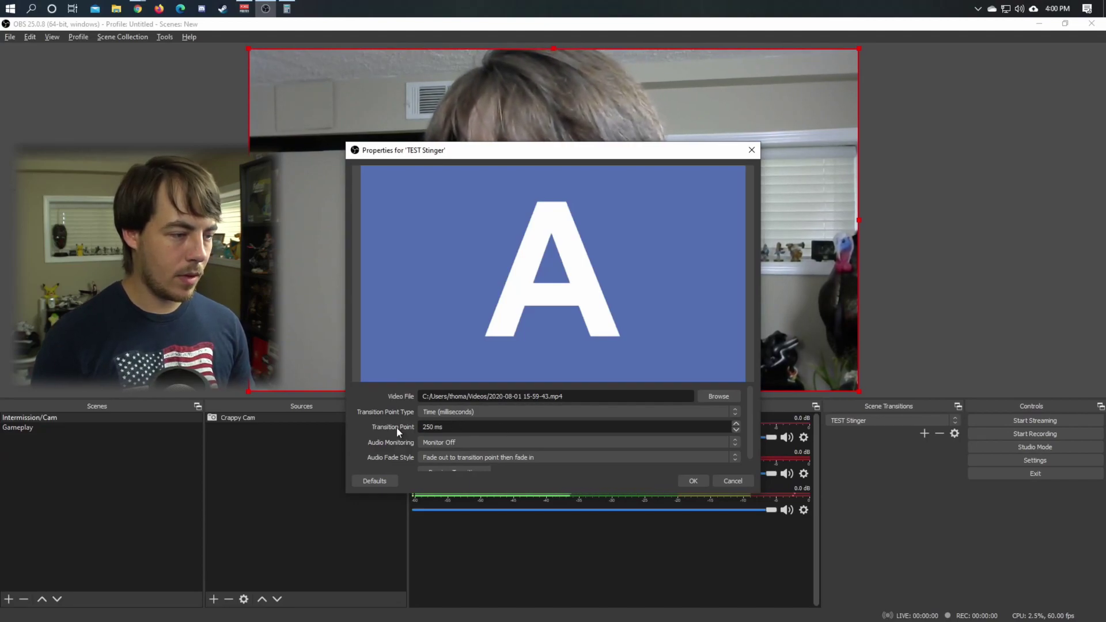
scroll(396, 427, "down", 1)
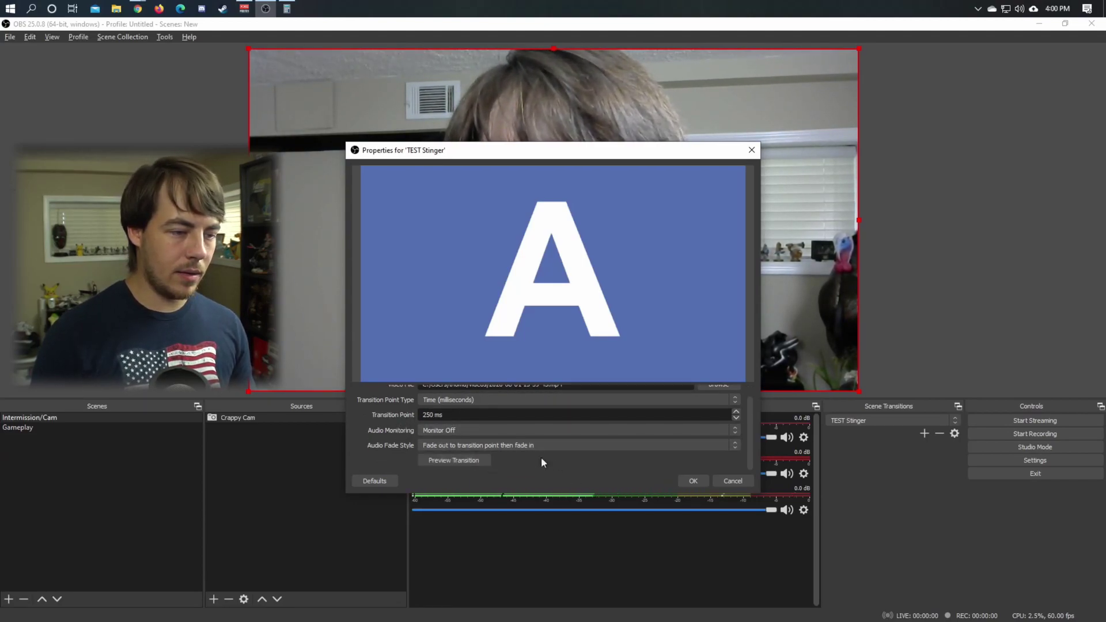
left_click(688, 481)
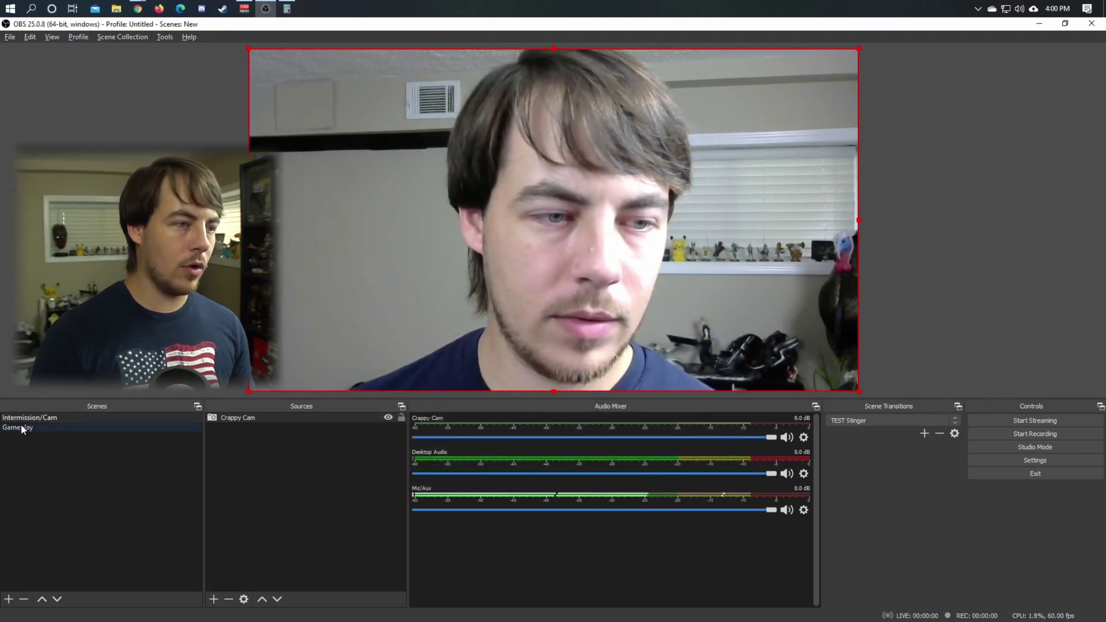
left_click(22, 427)
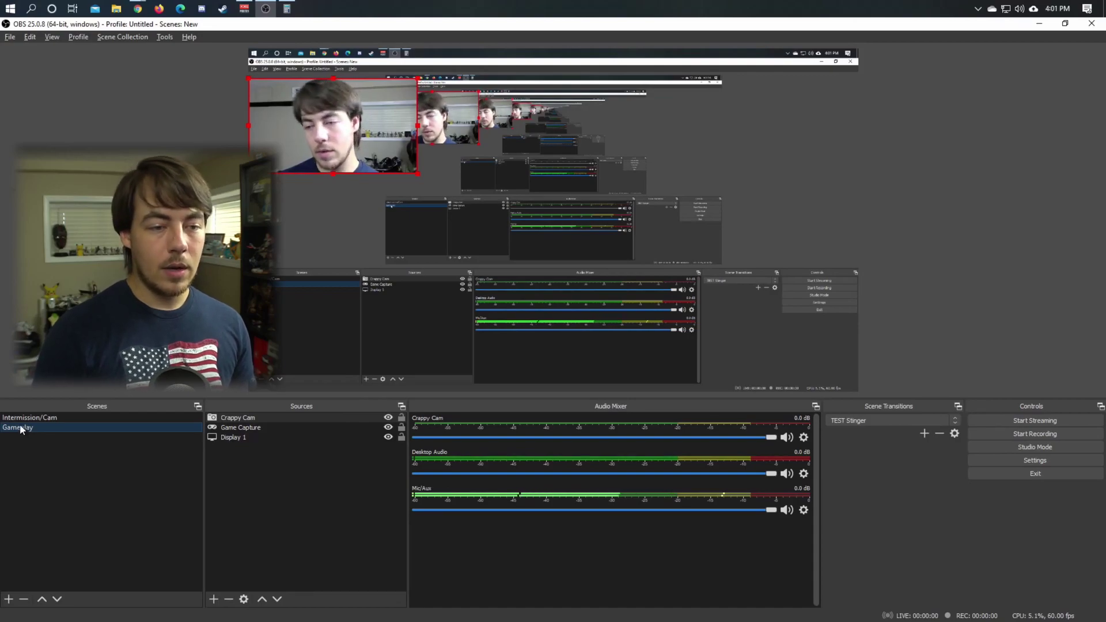
left_click(896, 420)
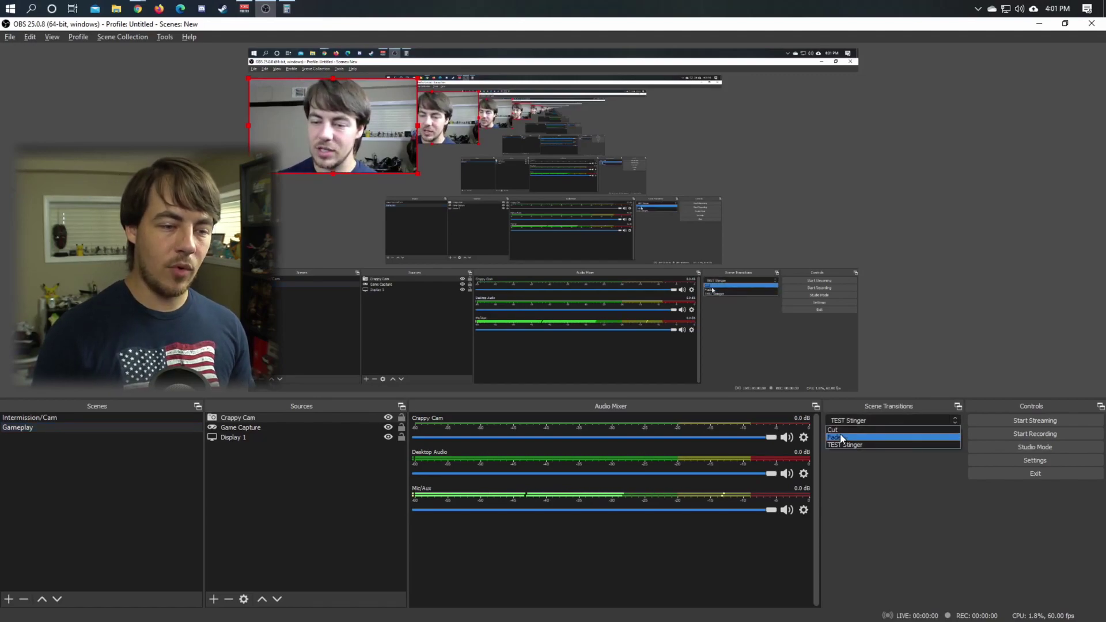
left_click(858, 438)
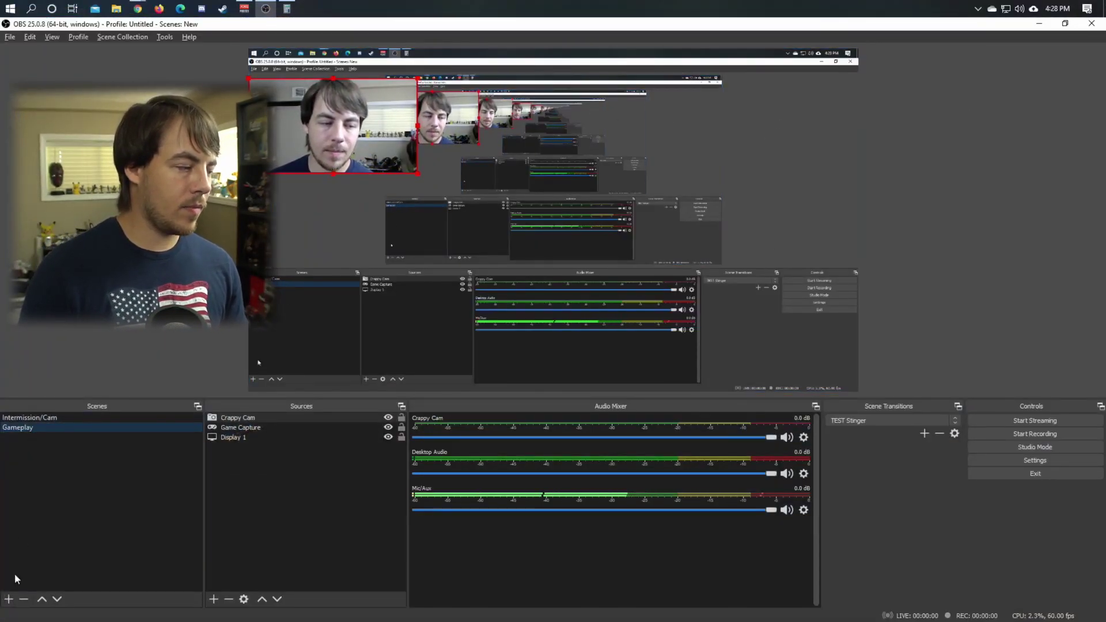
Create a new scene named BRB.
left_click(9, 602)
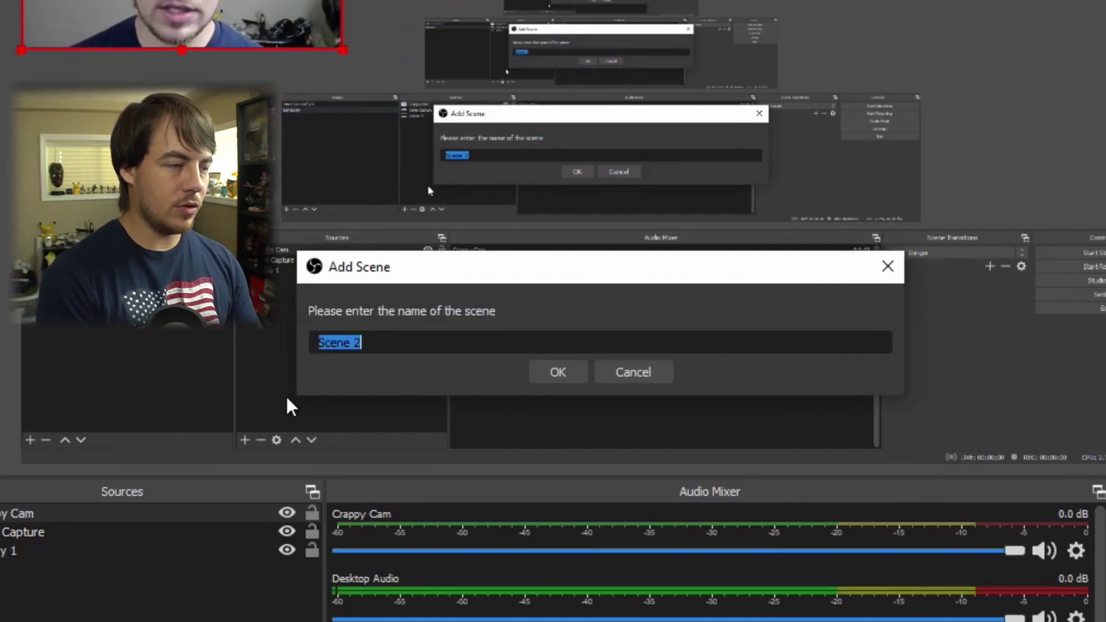
type("BRB")
key("Return")
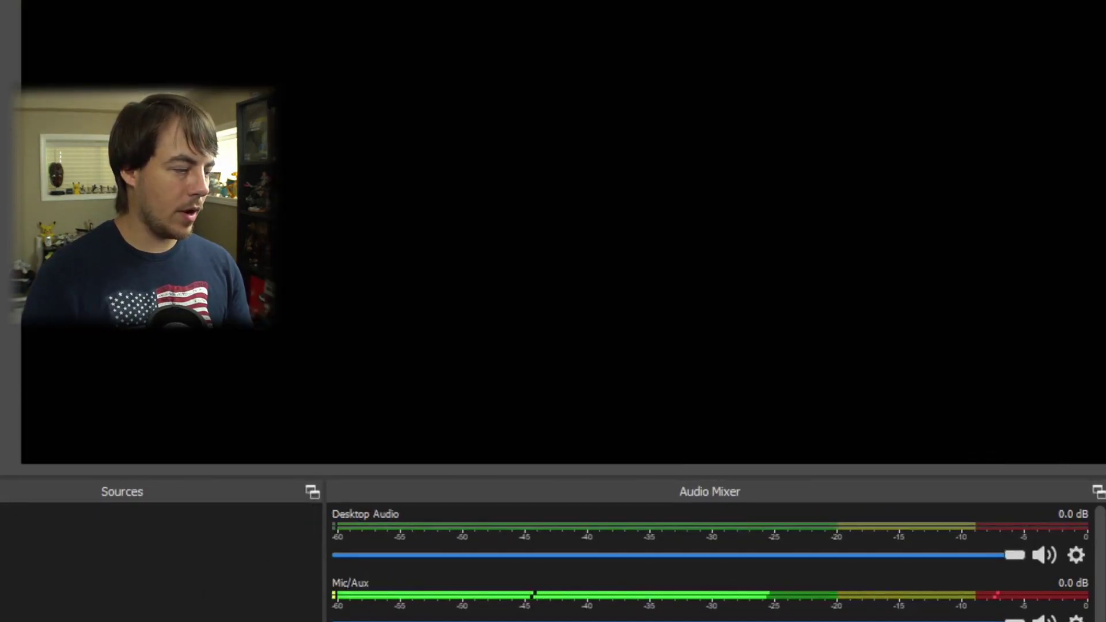
left_click(403, 598)
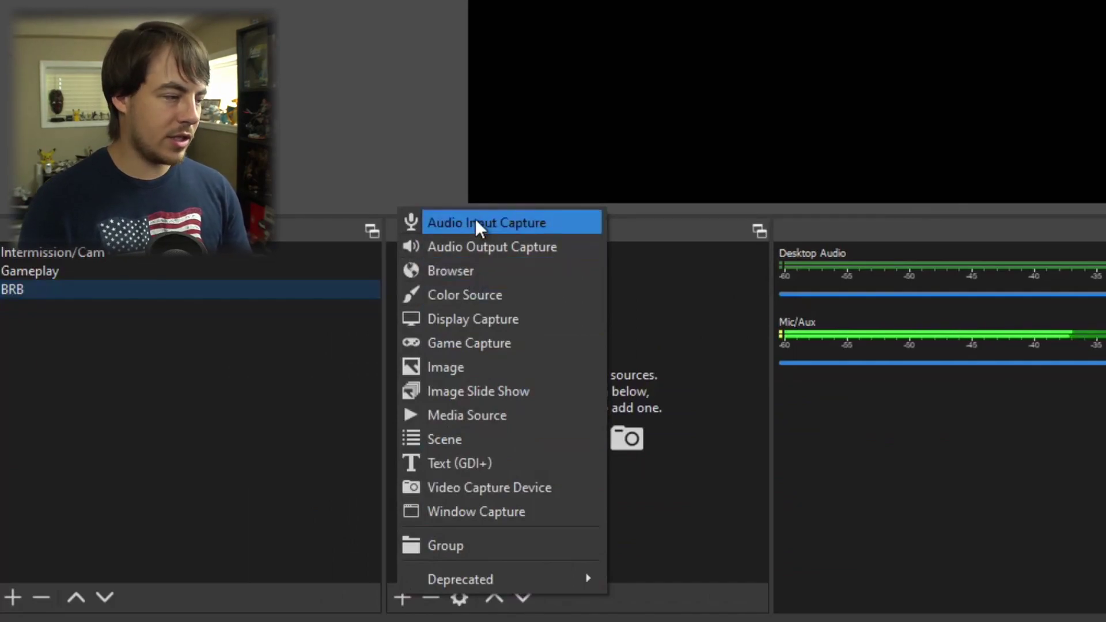
Add a Text (GDI+) source named 'Be Right Back' after the name BRB is rejected as taken.
left_click(468, 464)
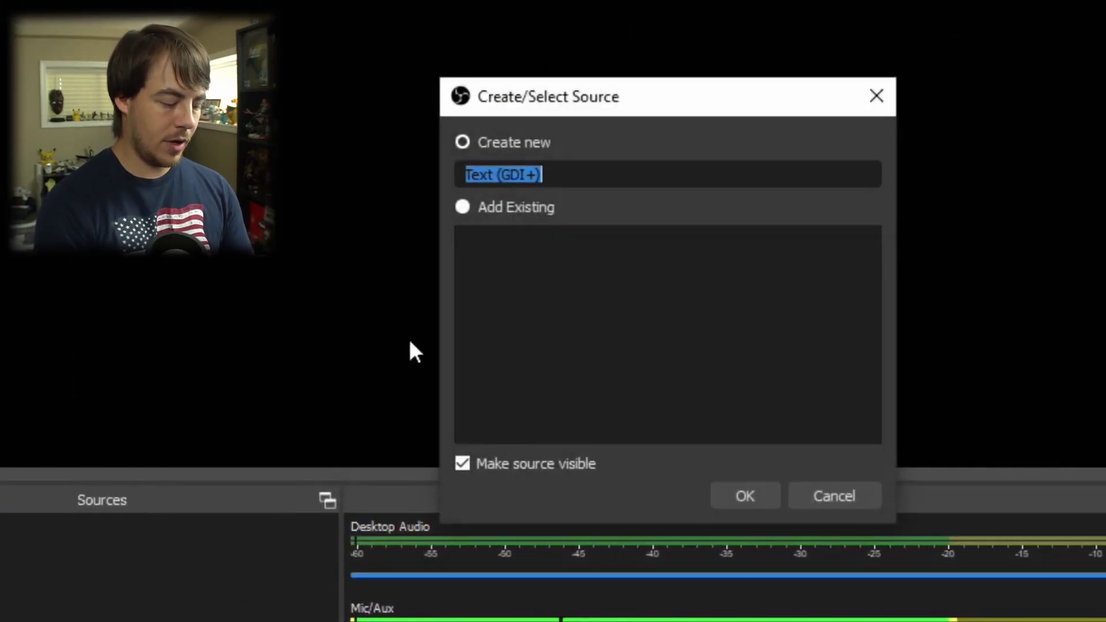
type("BRB")
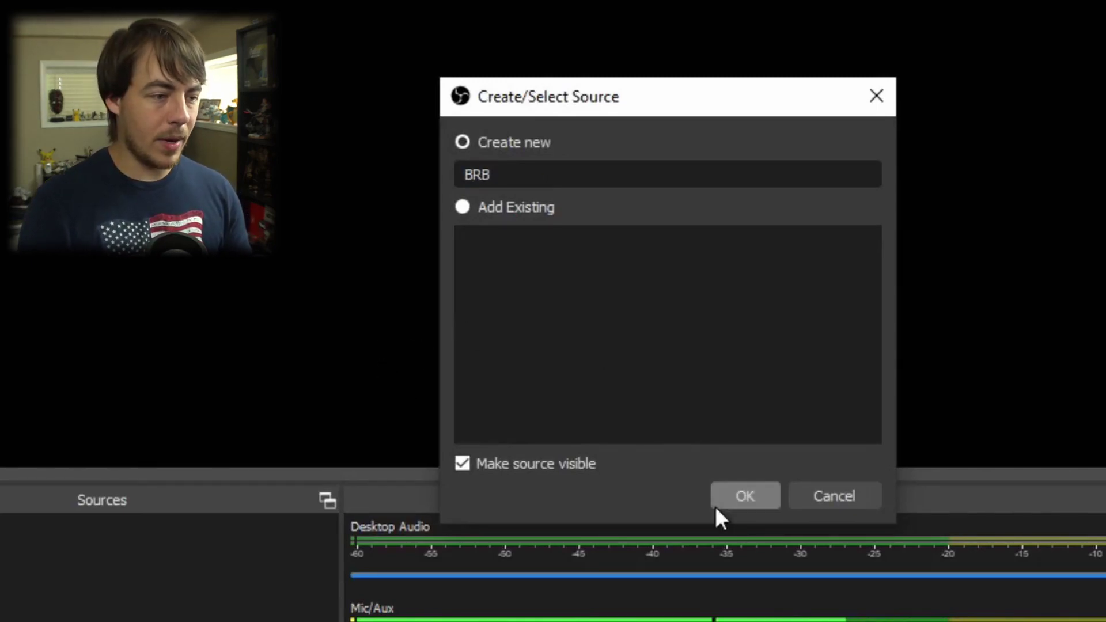
left_click(730, 494)
left_click(750, 349)
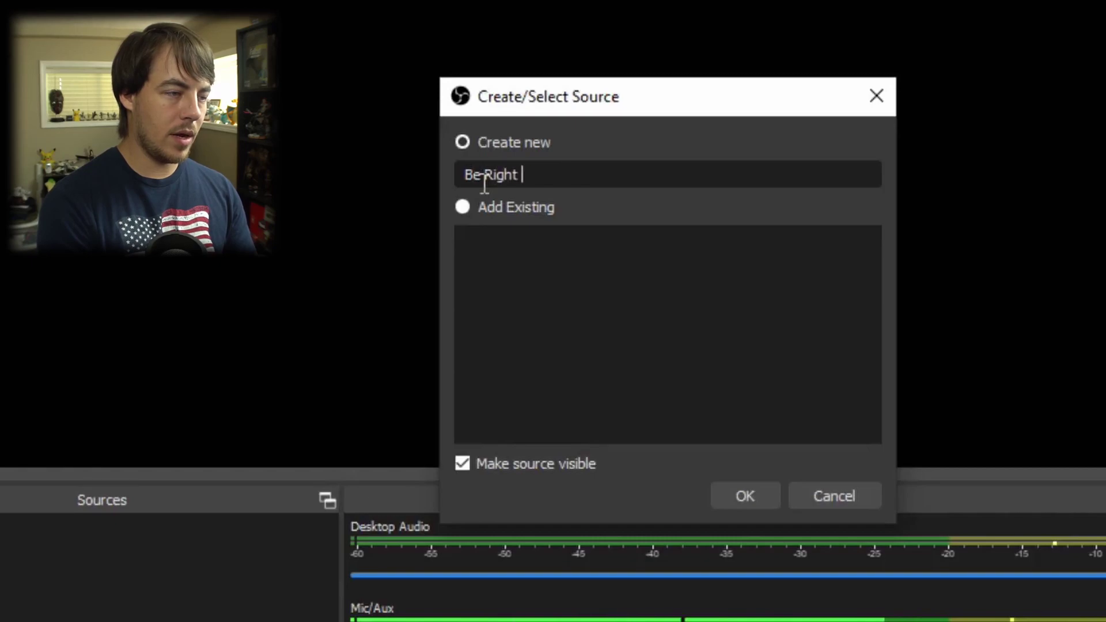
type("ck")
key("Return")
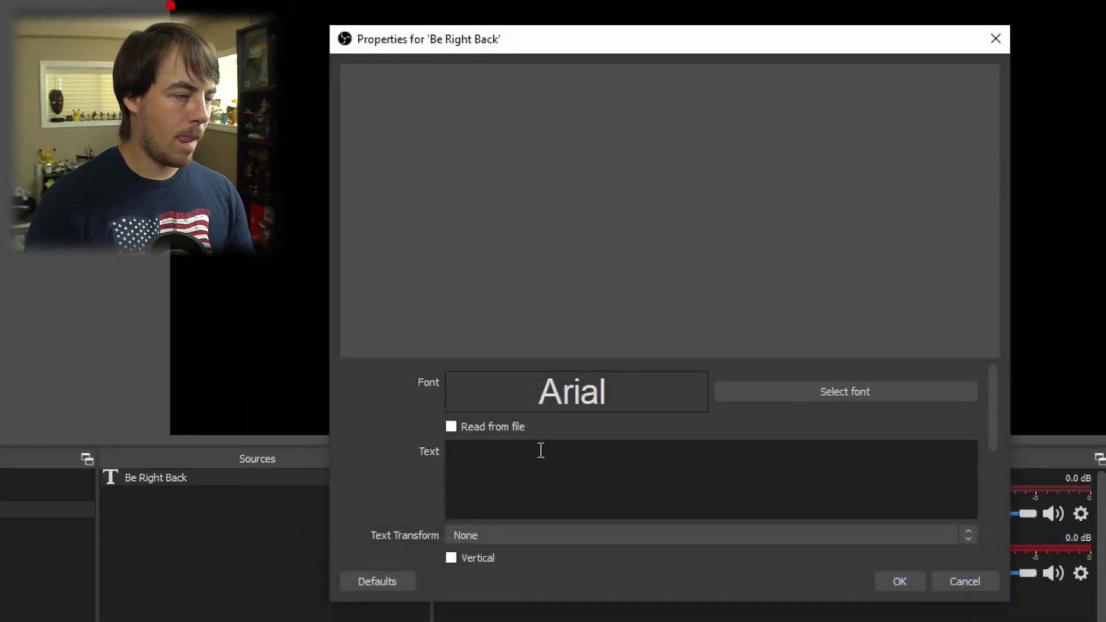
Enter BRB as the text and set its font to Bodoni MT Condensed.
type("BRB")
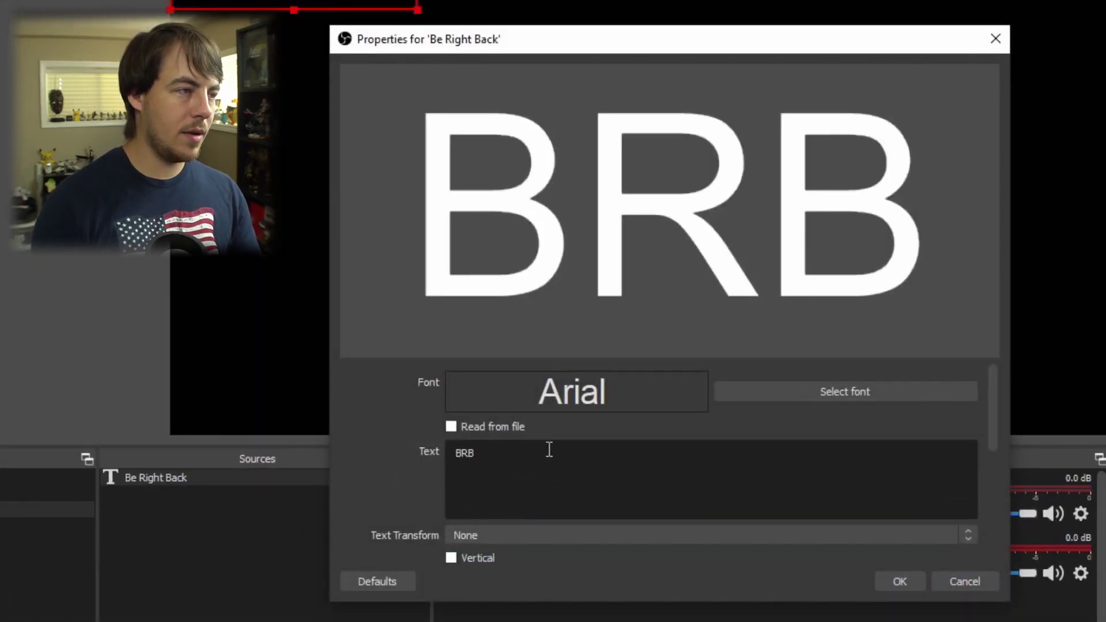
left_click(775, 392)
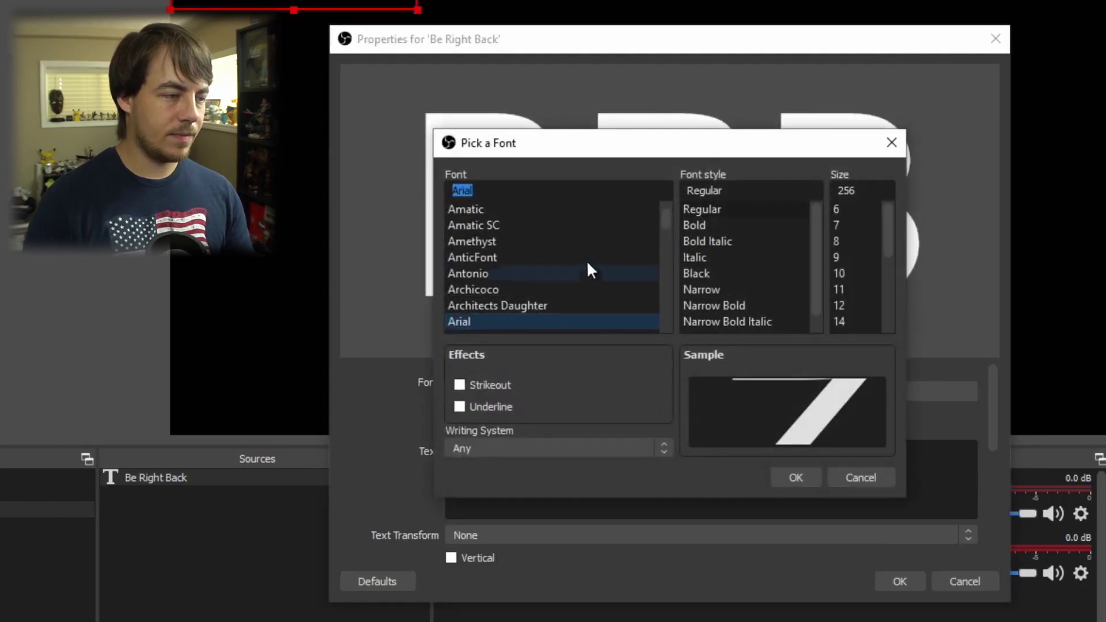
scroll(573, 265, "down", 5)
scroll(570, 264, "down", 10)
left_click(519, 289)
left_click(797, 481)
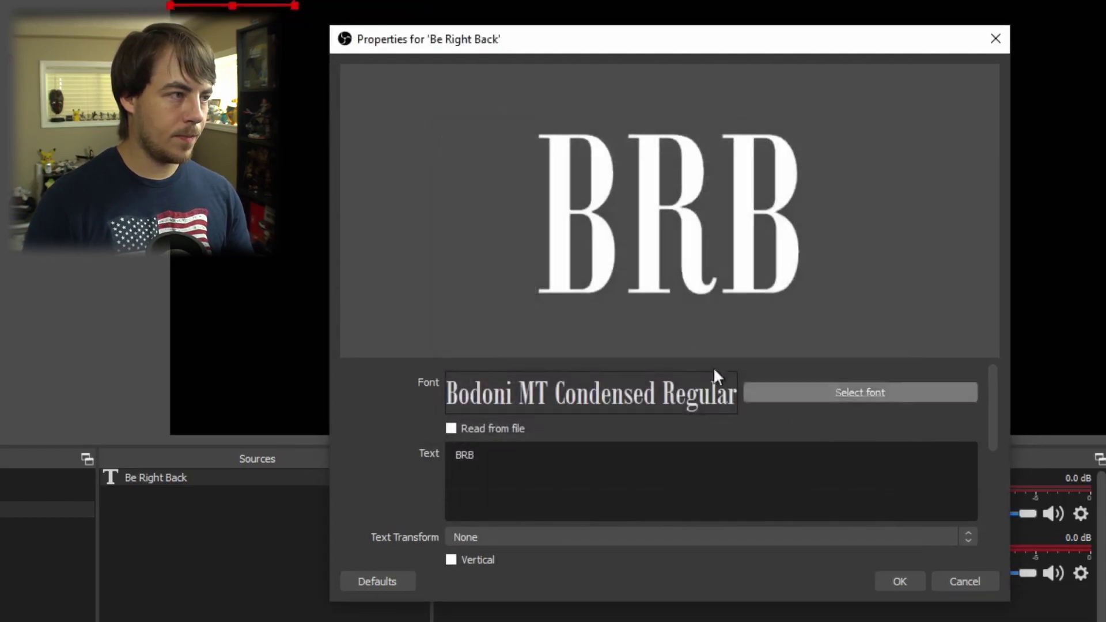
Enlarge the properties window, colour the text blue (#0000ff) and apply the settings.
scroll(464, 428, "down", 5)
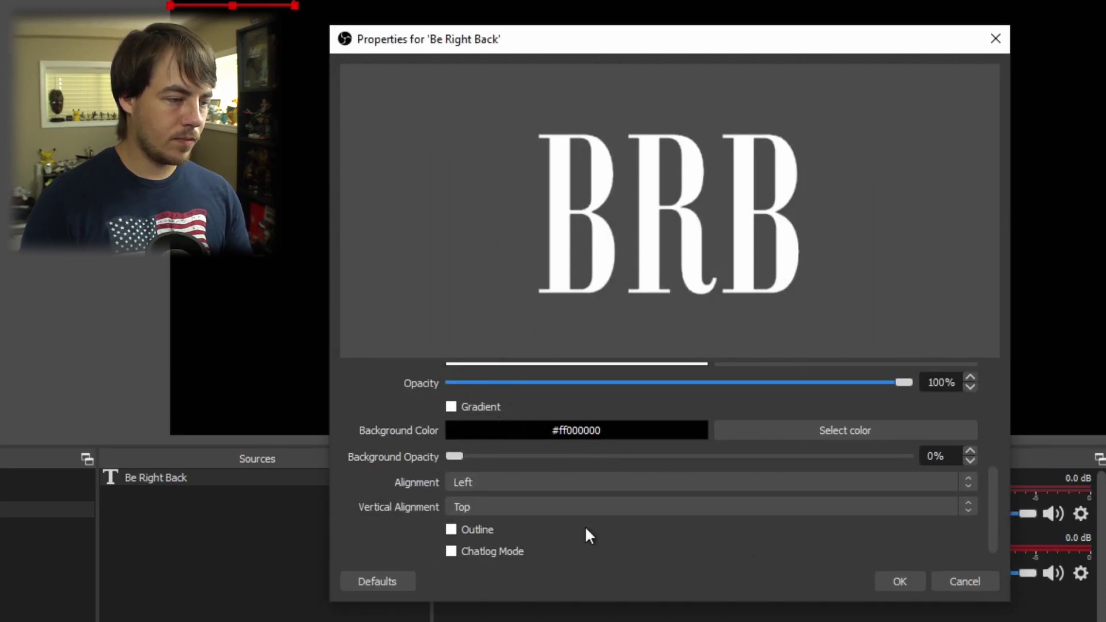
left_click_drag(604, 601, 605, 621)
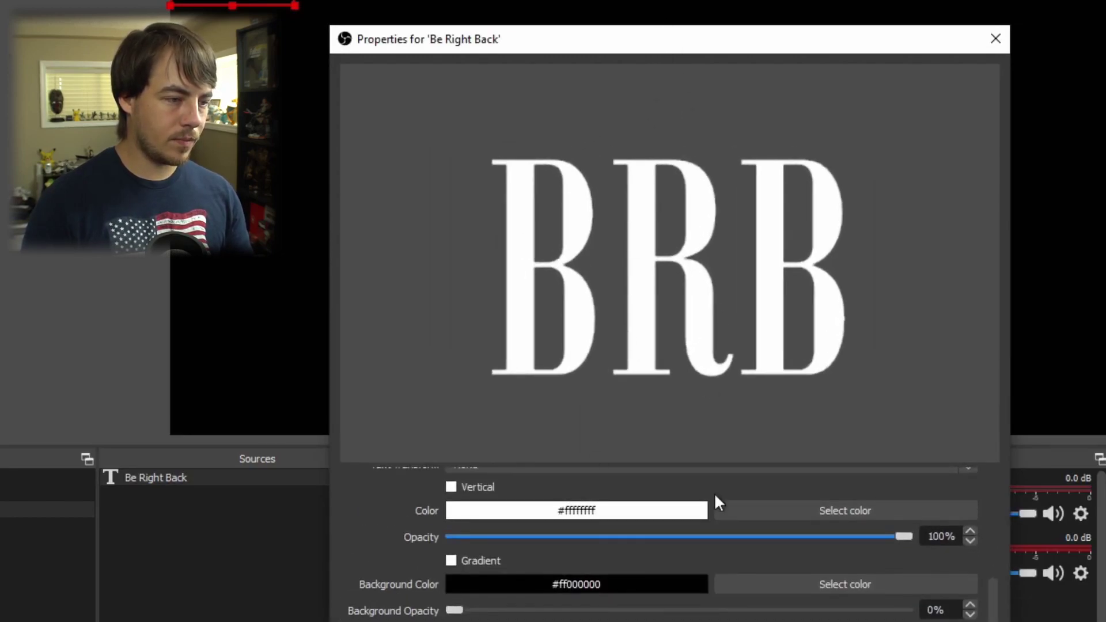
left_click_drag(713, 464, 713, 246)
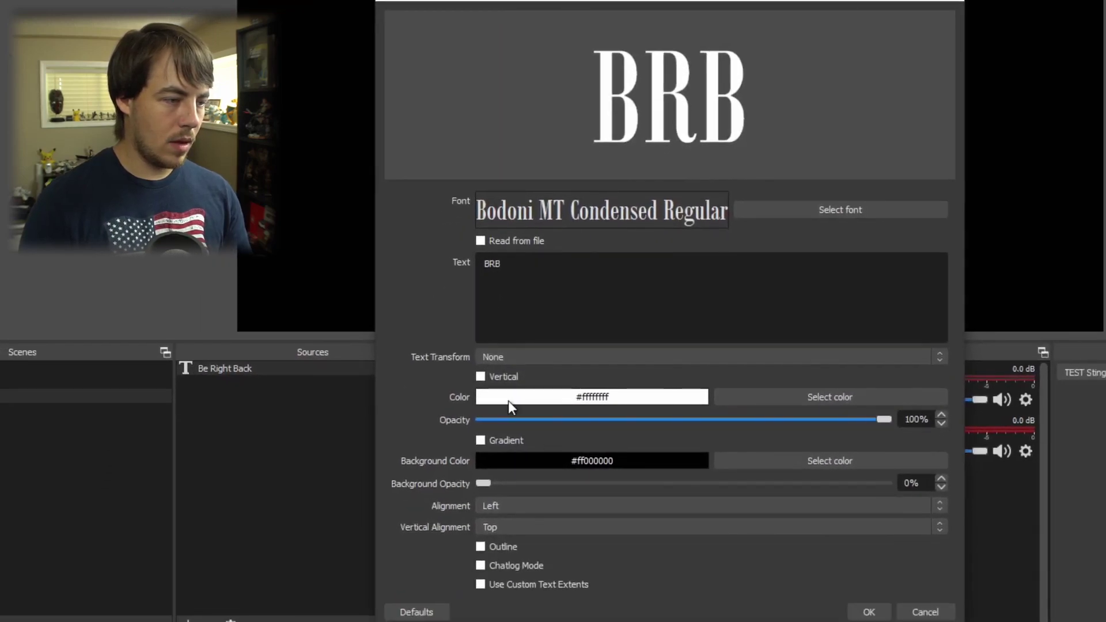
left_click(742, 403)
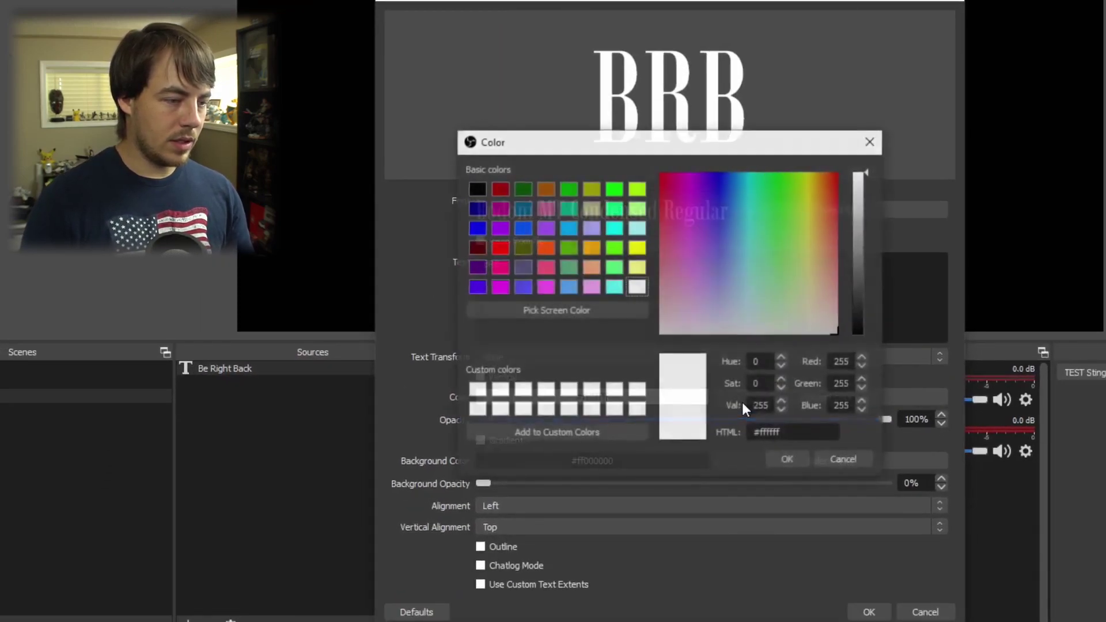
left_click(476, 227)
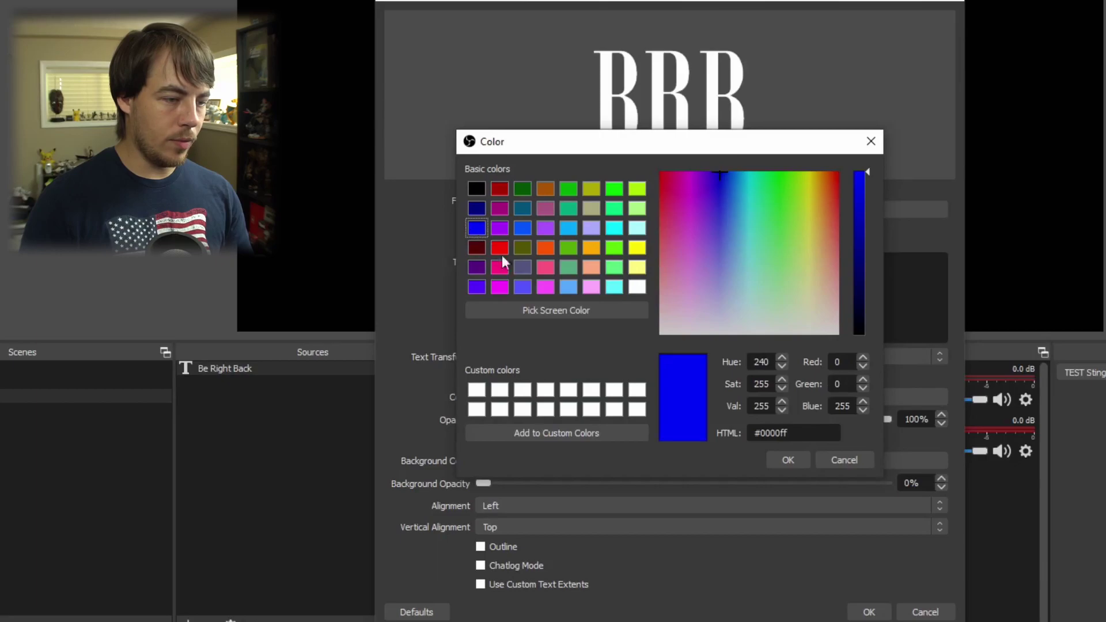
left_click(778, 461)
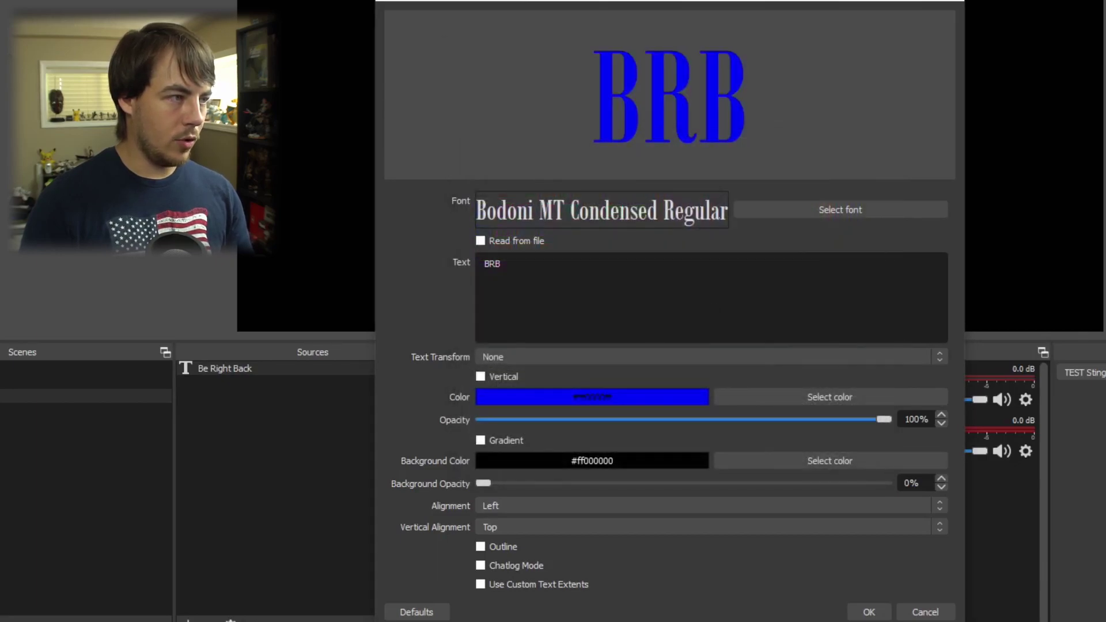
left_click(879, 615)
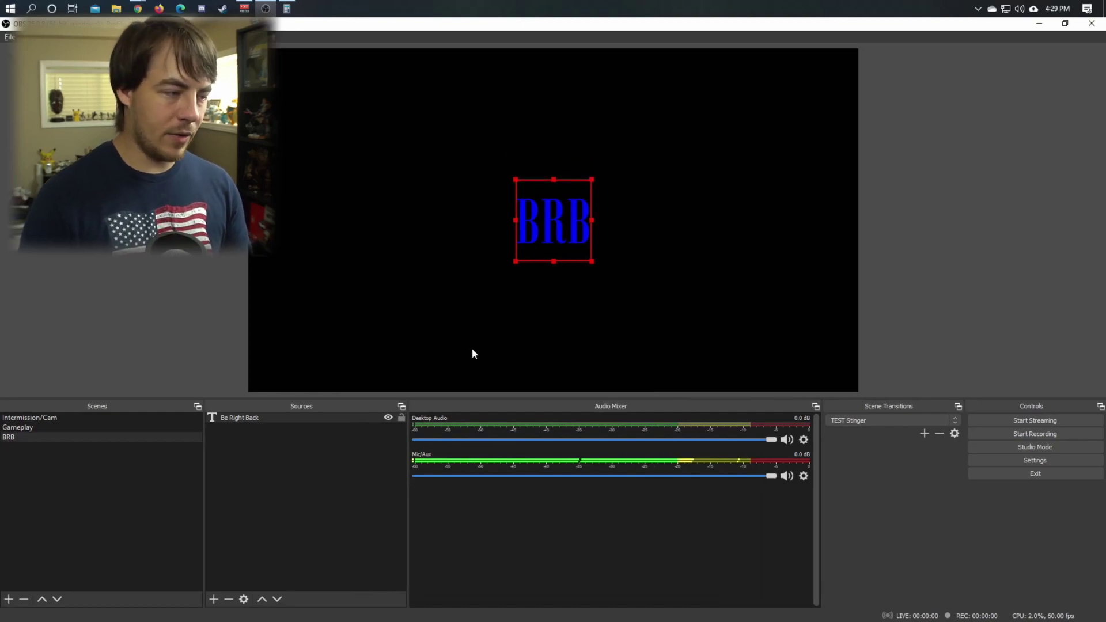
Add an image source 'BackGround' showing Pull Ups.png from Twitch Drawings and centre it on the canvas.
left_click(218, 594)
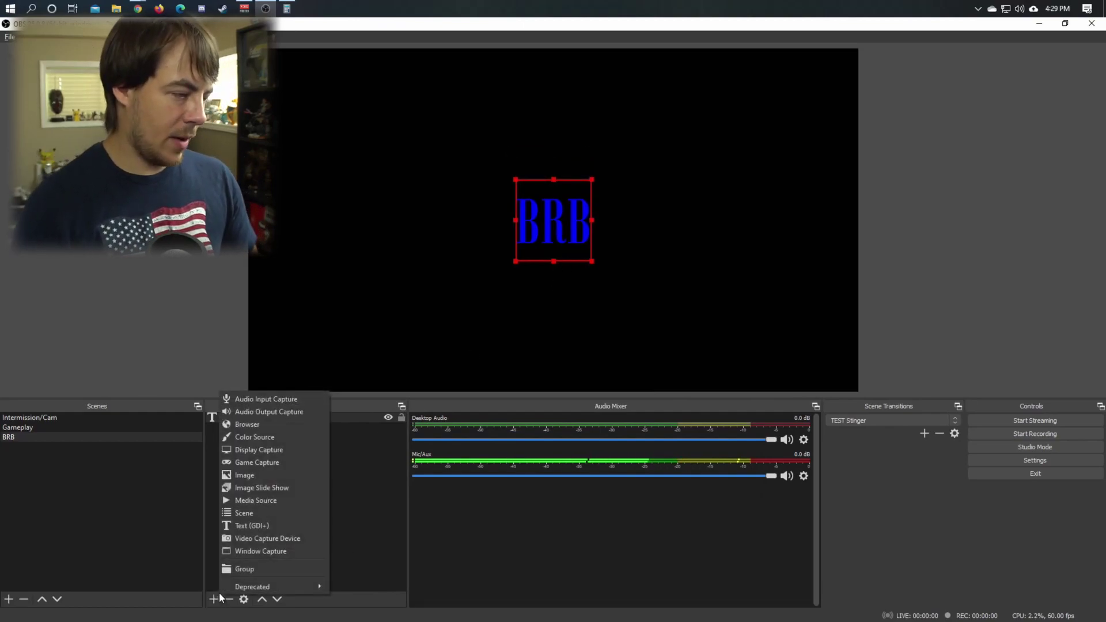
left_click(247, 471)
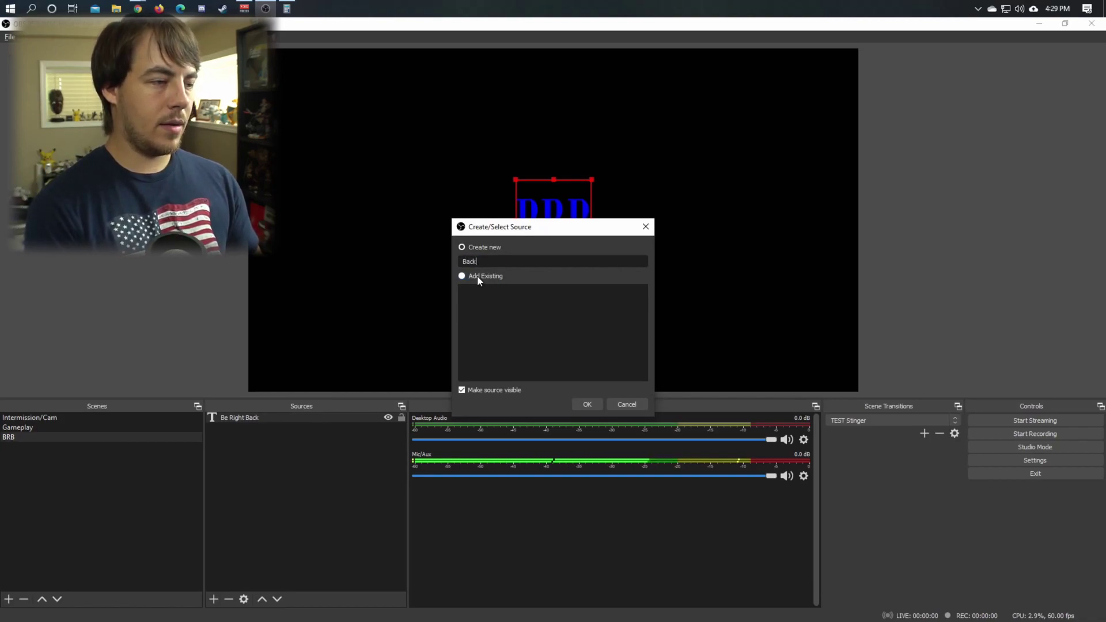
type("BackGround")
key("Return")
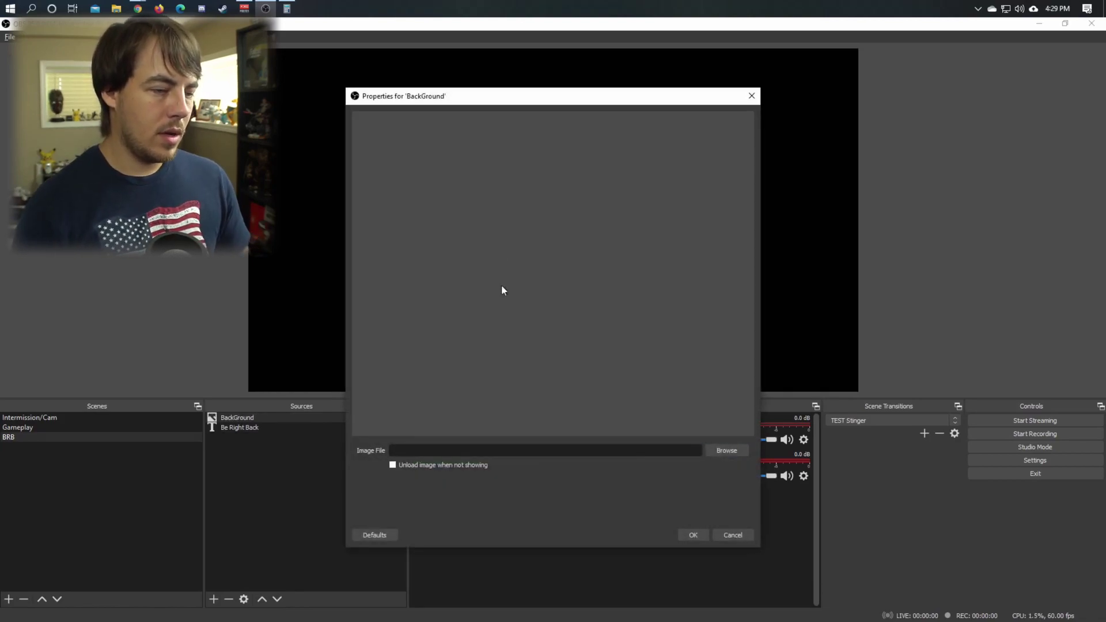
left_click(728, 449)
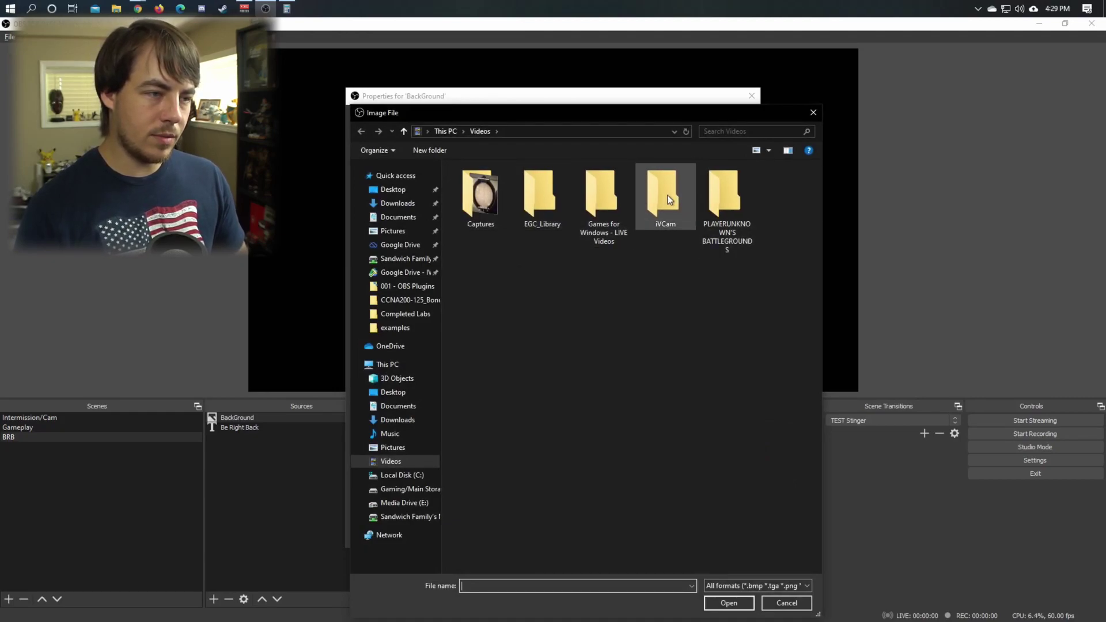
double_click(472, 180)
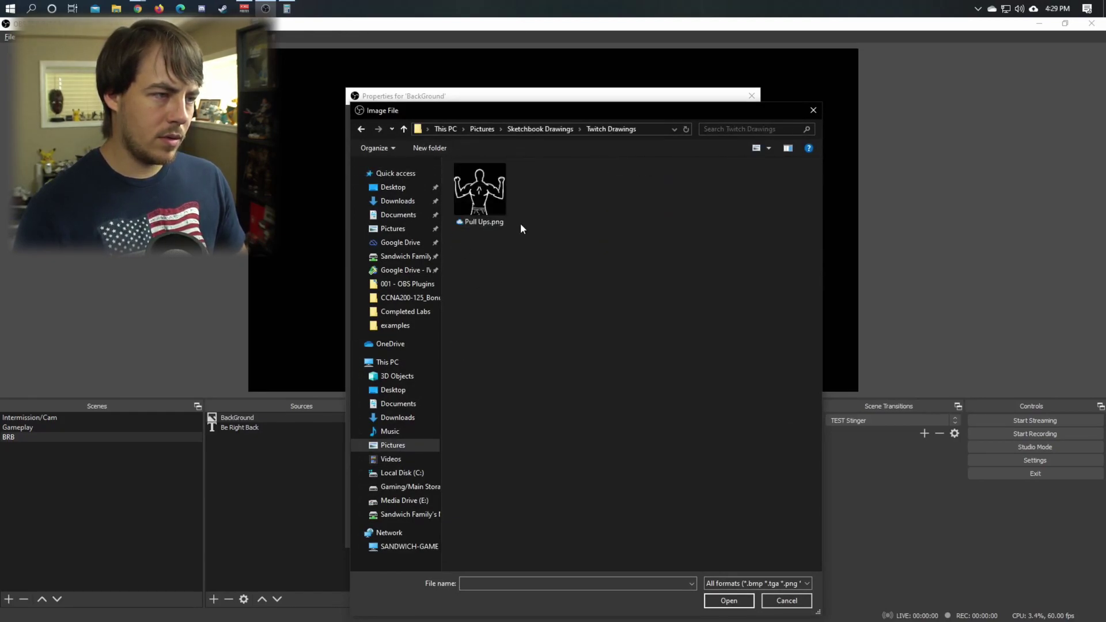
double_click(485, 197)
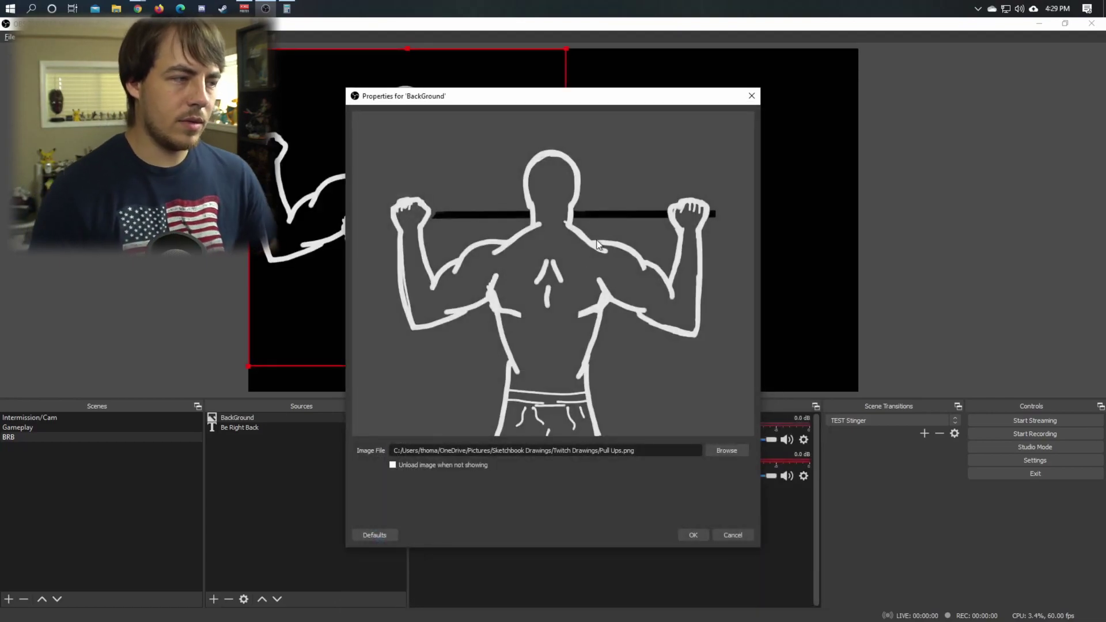
left_click(683, 530)
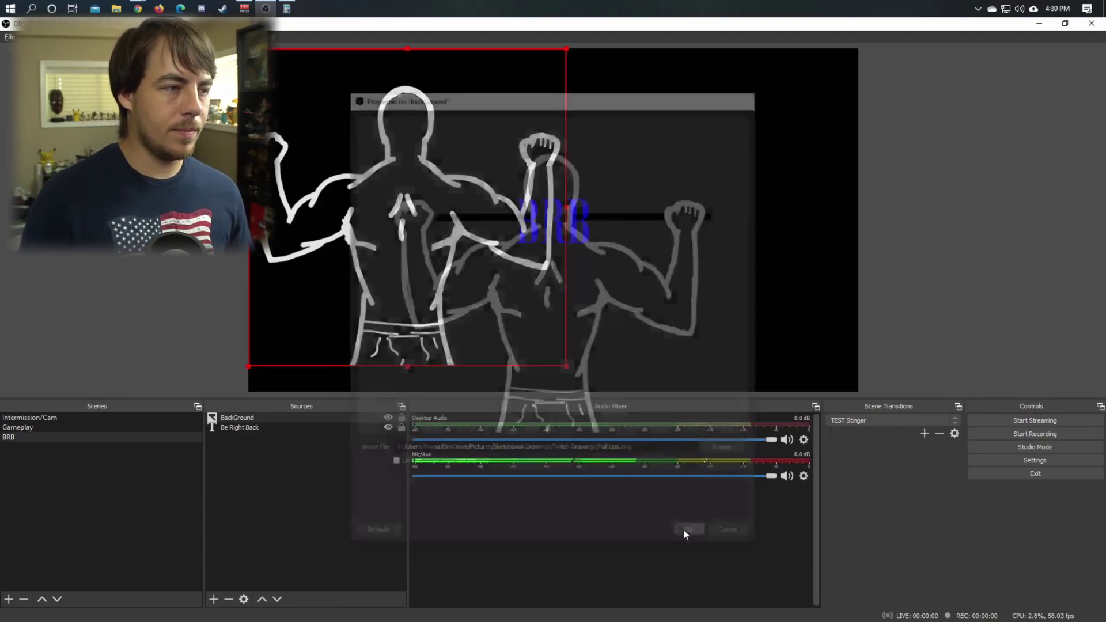
left_click_drag(492, 312, 633, 314)
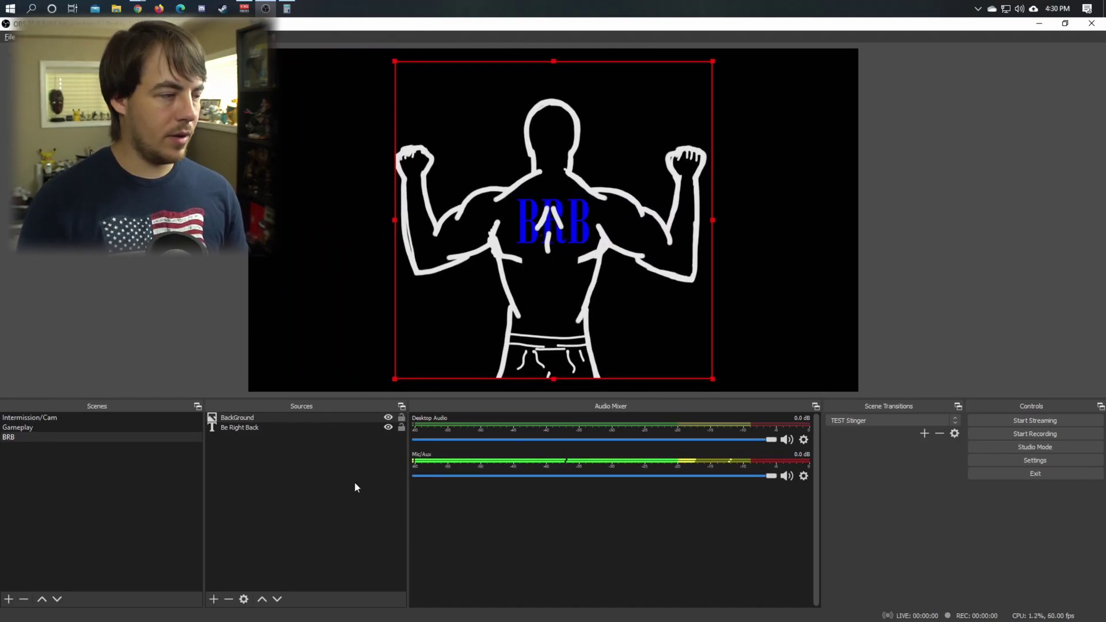
Move BackGround beneath Be Right Back, then enlarge the BRB text and centre it on the figure's back.
left_click_drag(238, 419, 240, 456)
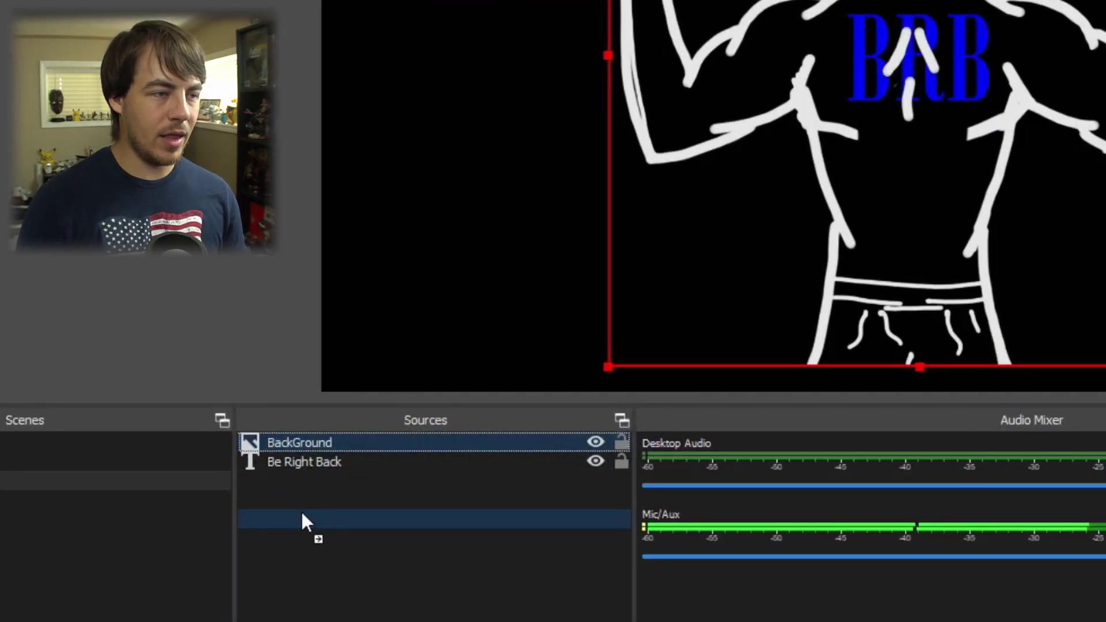
left_click_drag(302, 512, 305, 510)
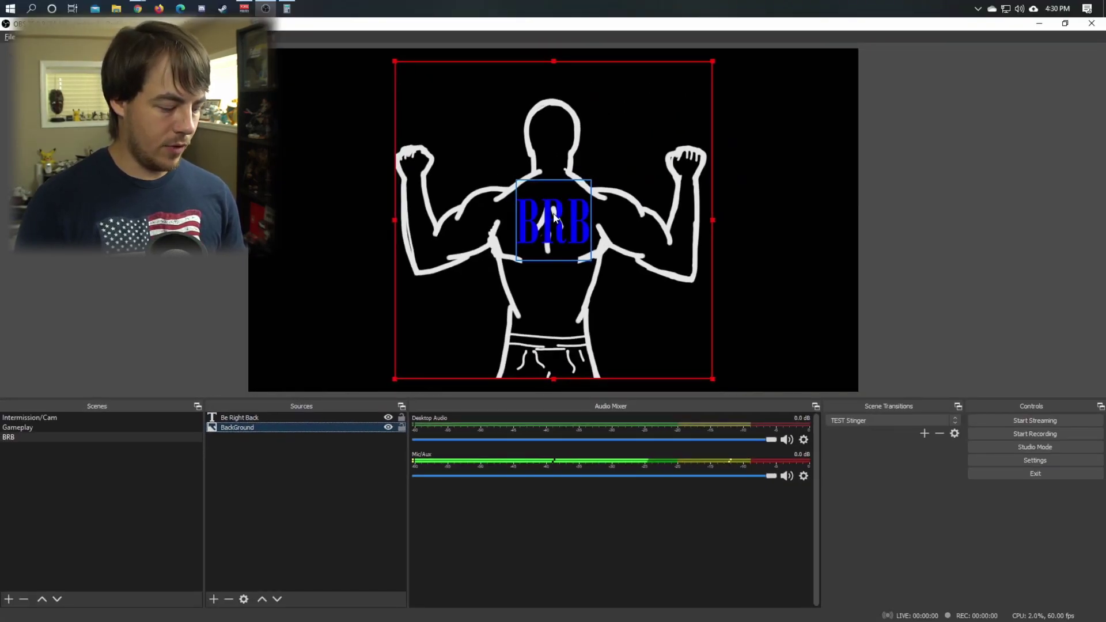
left_click(554, 217)
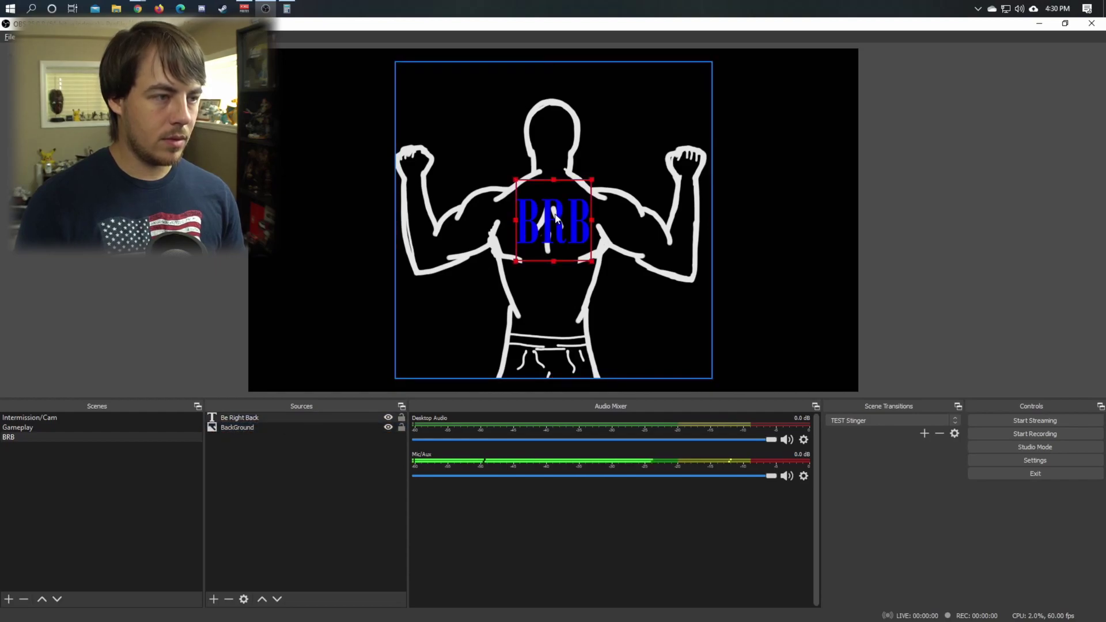
left_click_drag(593, 180, 646, 117)
left_click_drag(586, 203, 550, 311)
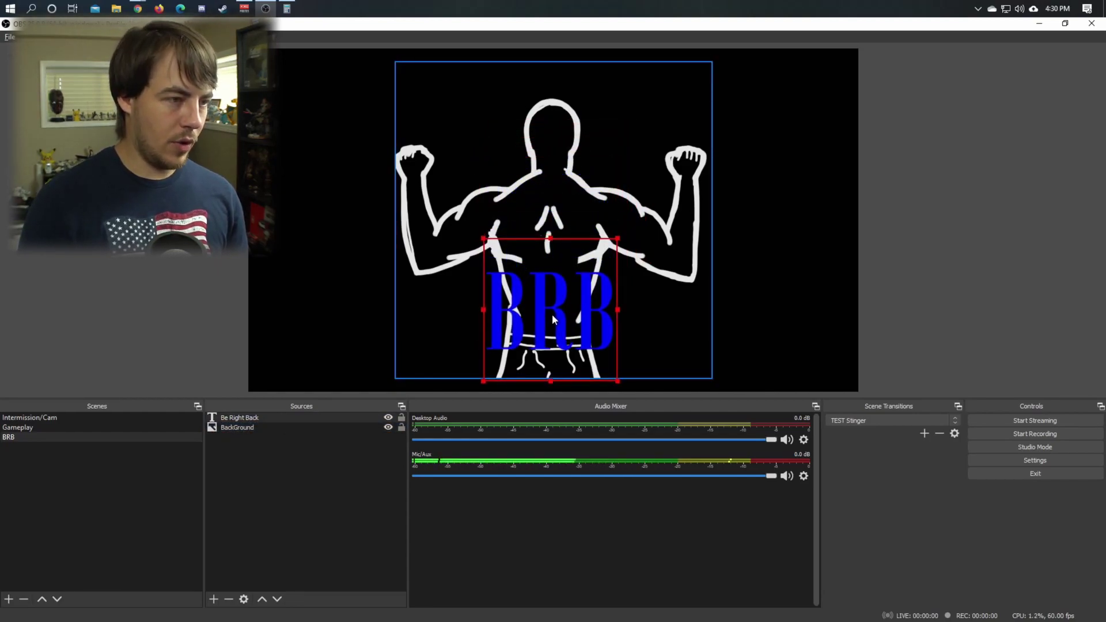
key("ctrl+z")
mouse_move(556, 216)
left_mouse_down()
mouse_move(551, 272)
mouse_move(554, 218)
left_mouse_up()
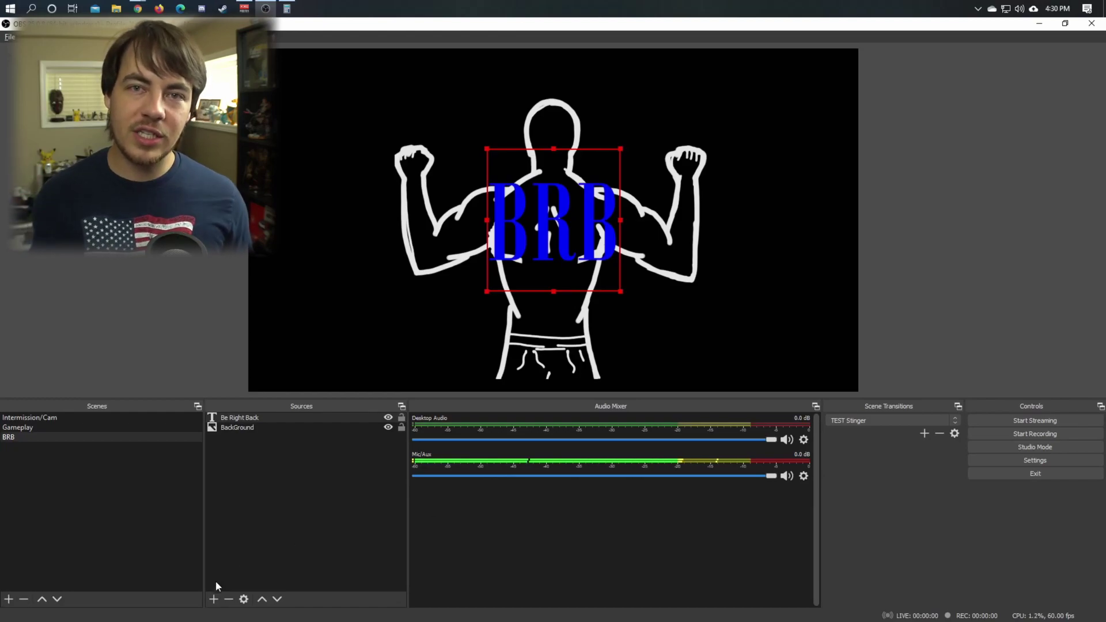
Add a browser source named 'Stream Elements MAIN' and select its placeholder URL for replacement.
left_click(214, 599)
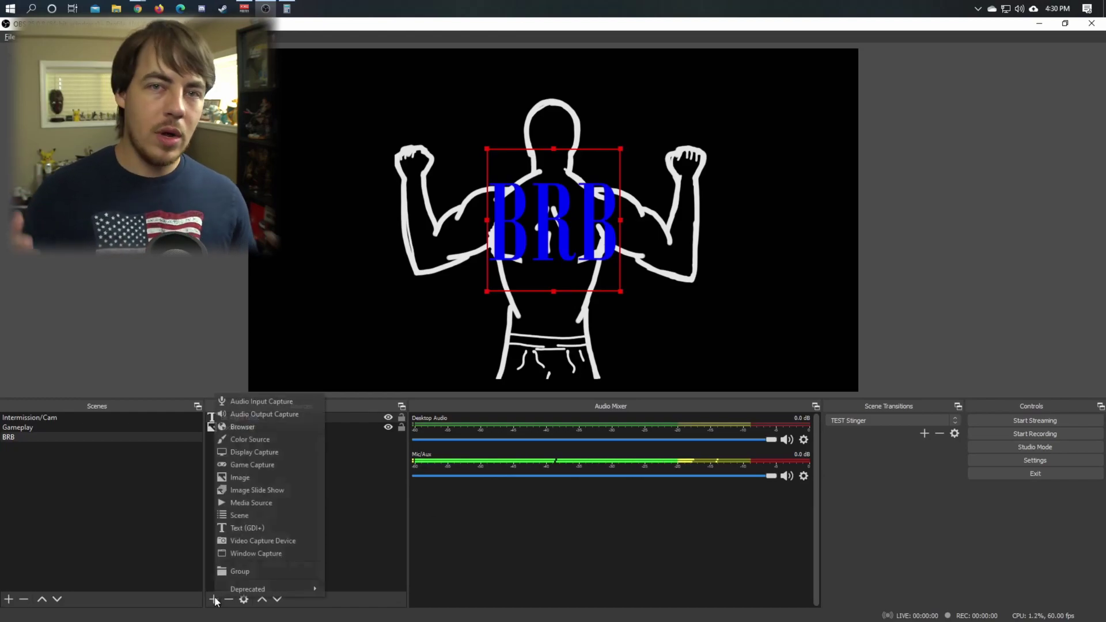
left_click(254, 432)
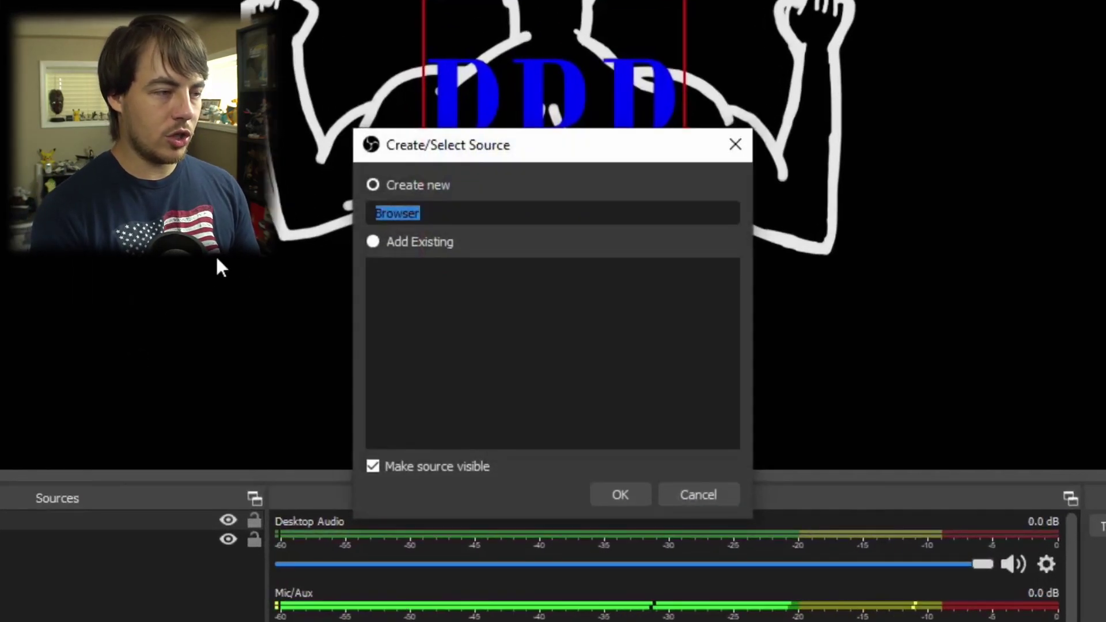
type("S")
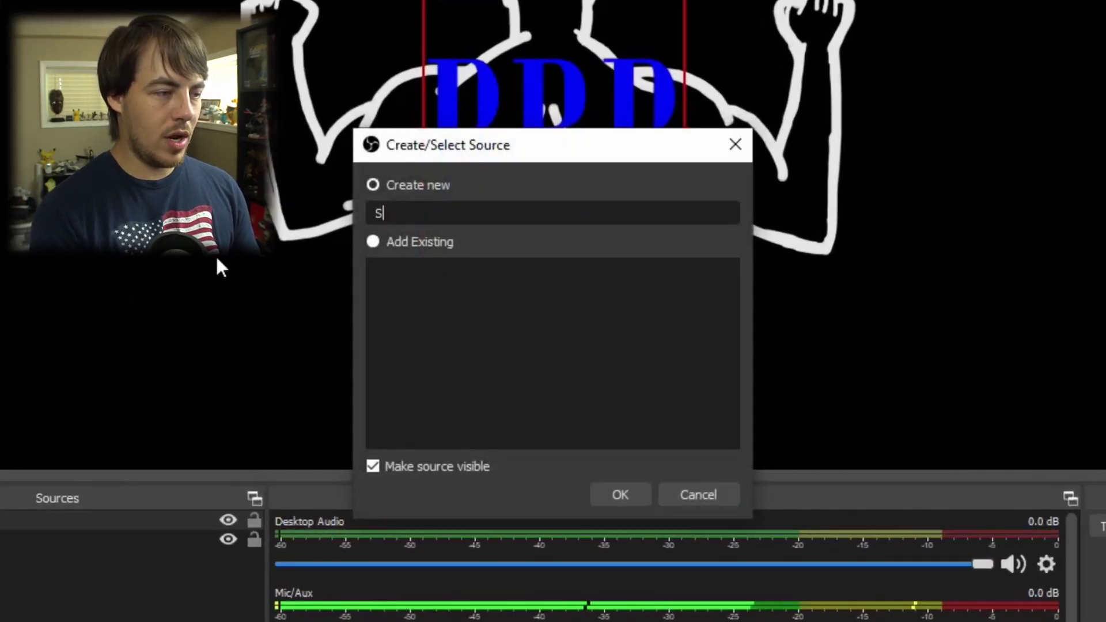
type("tream Elements Ma")
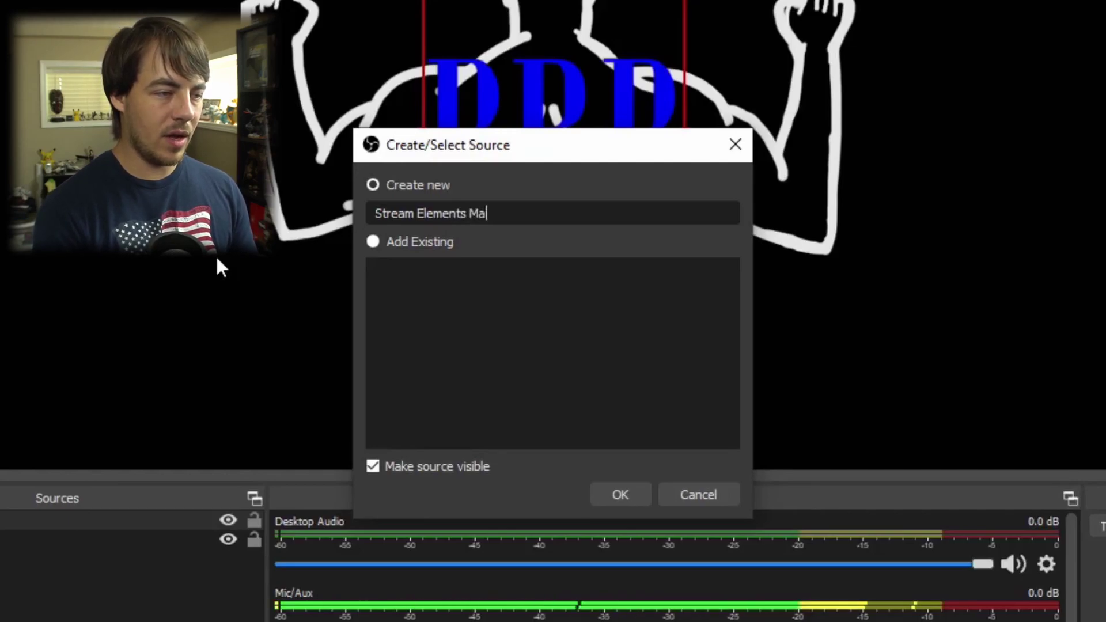
key("BackSpace")
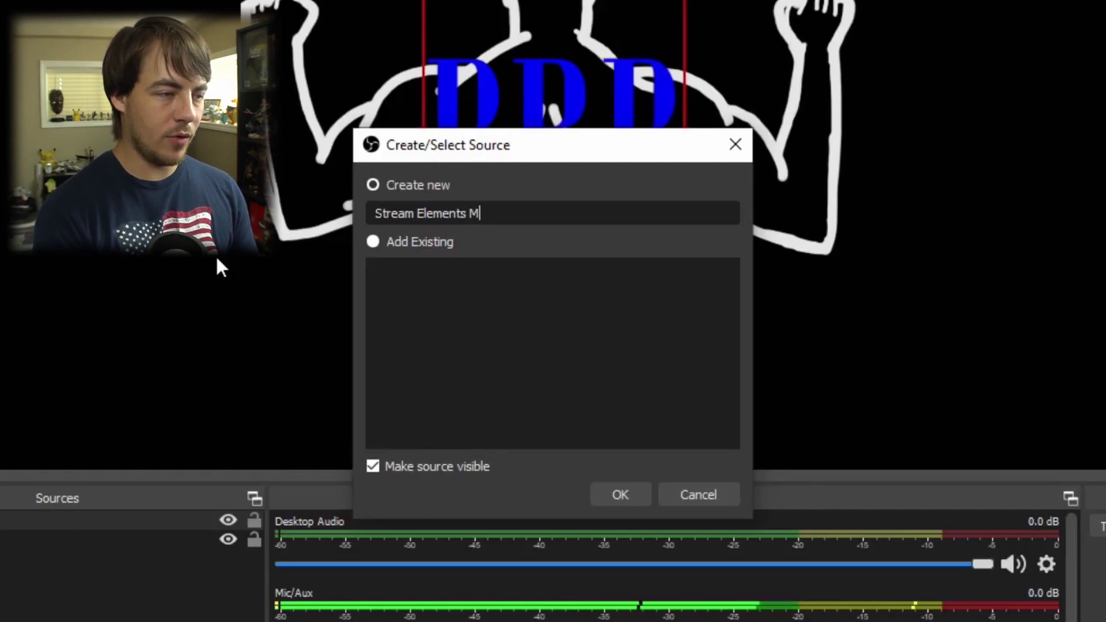
type("AIN")
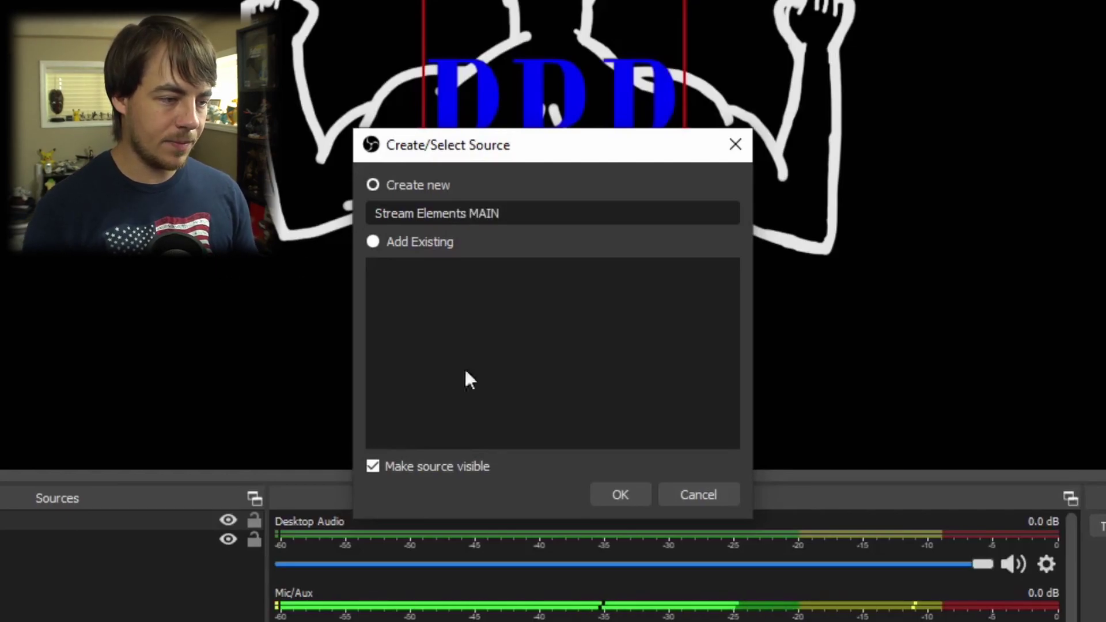
left_click(622, 494)
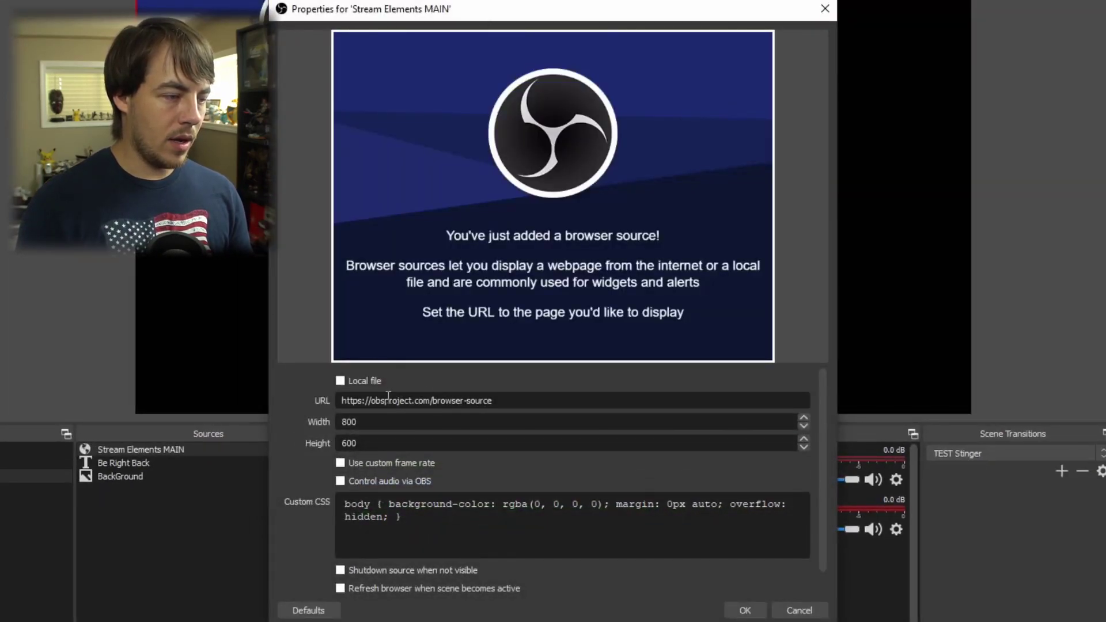
left_click_drag(533, 407, 310, 407)
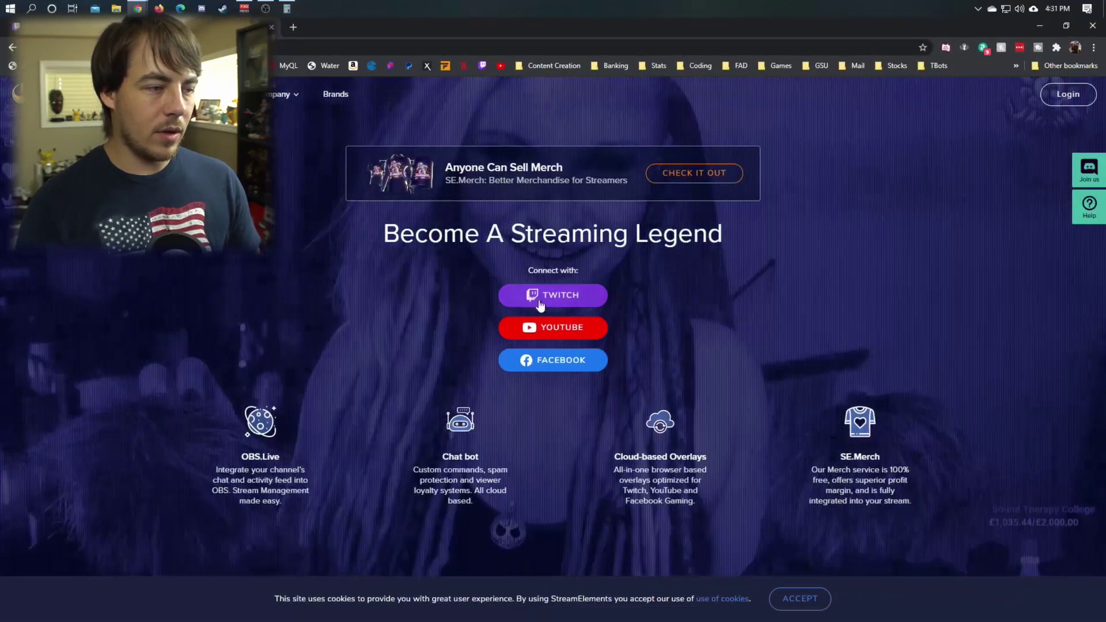
Sign in to StreamElements with Twitch and copy the OBS Alerts Main overlay's URL from My overlays.
left_click(540, 299)
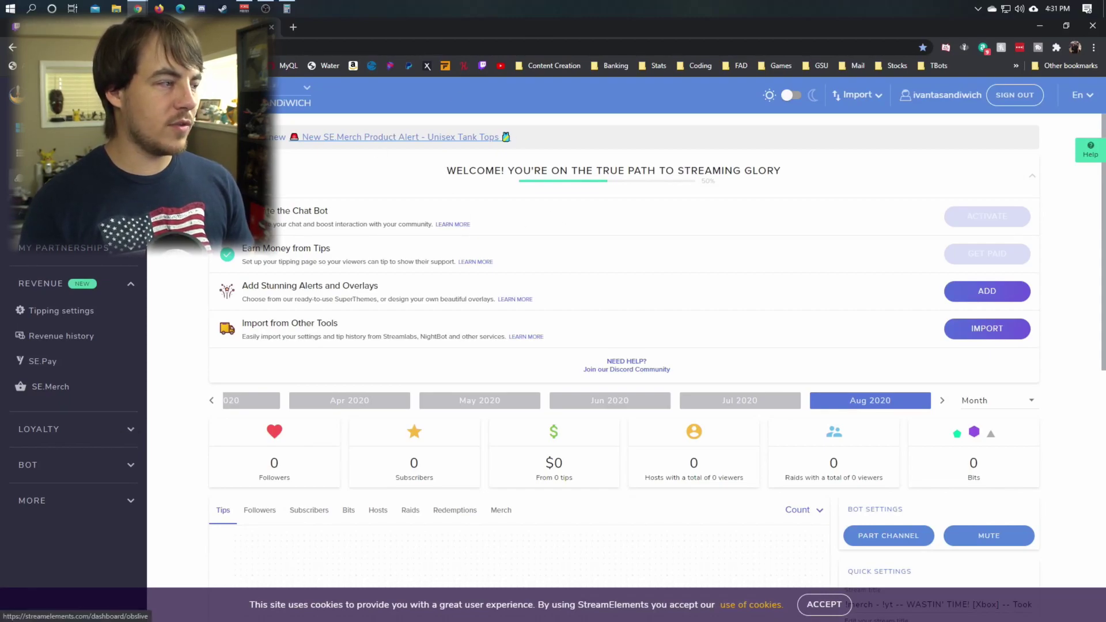
left_click(68, 212)
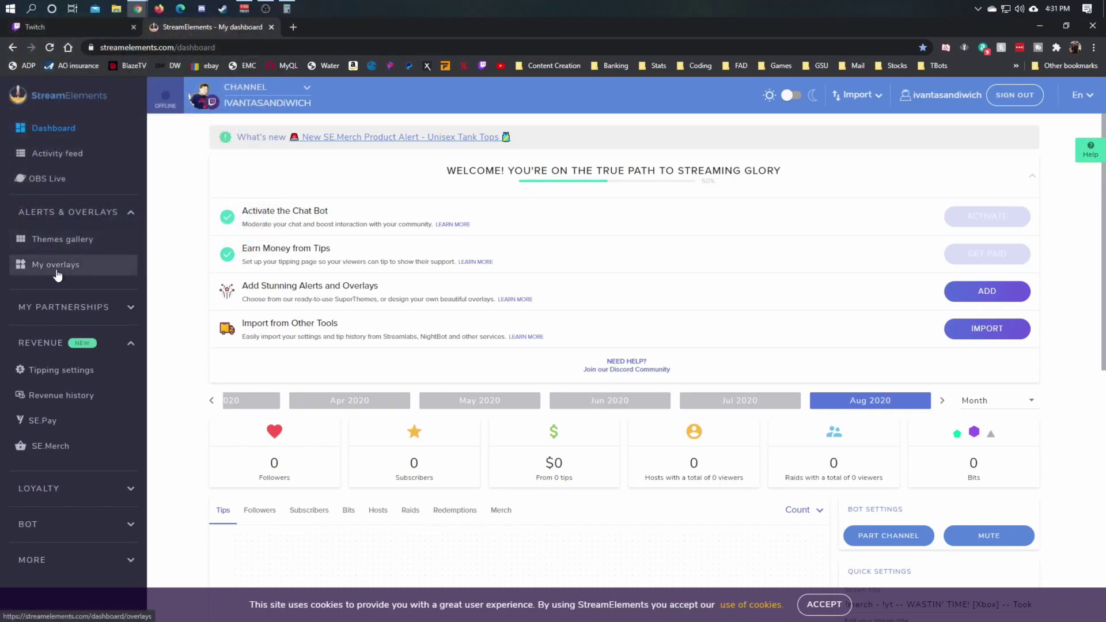
left_click(51, 267)
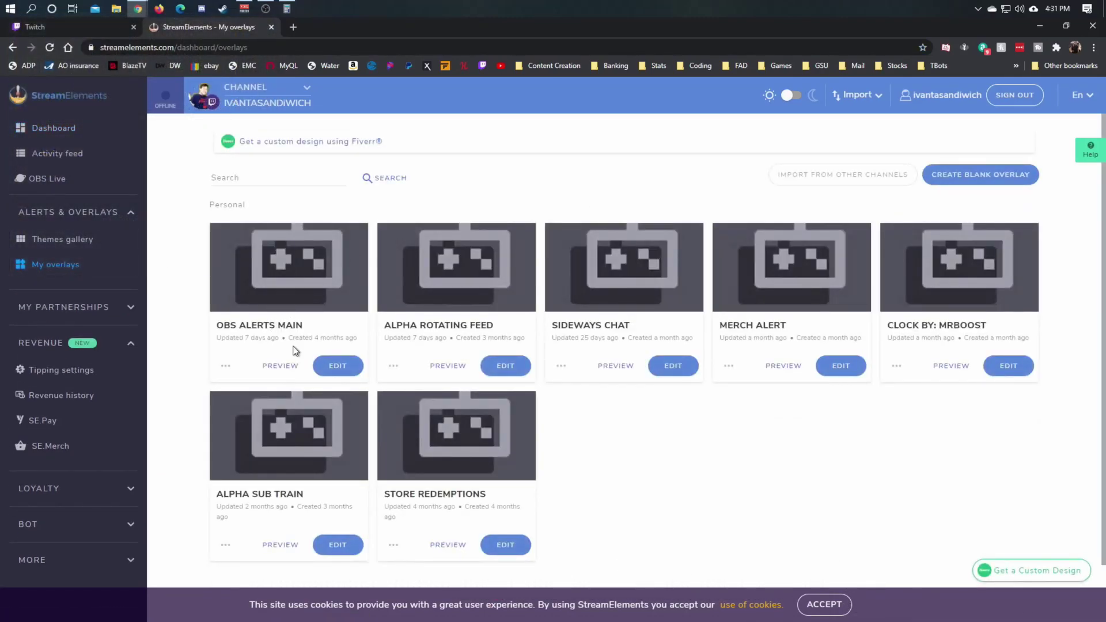
left_click(226, 367)
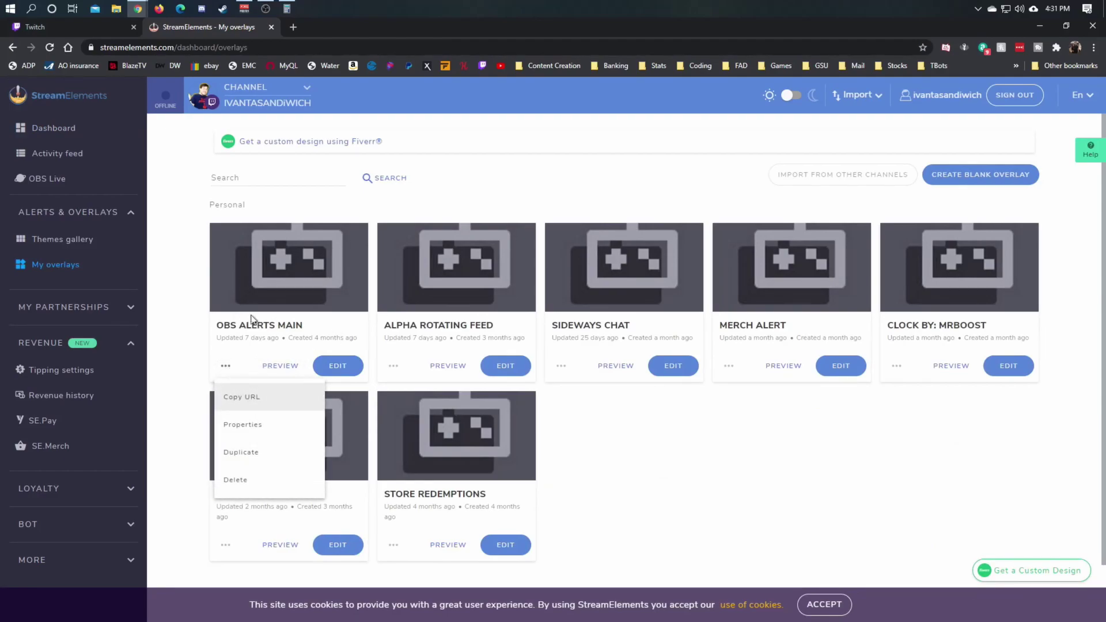
left_click(247, 403)
Paste the overlay URL into Stream Elements MAIN and set it to 1920 by 1080.
key("alt+Tab")
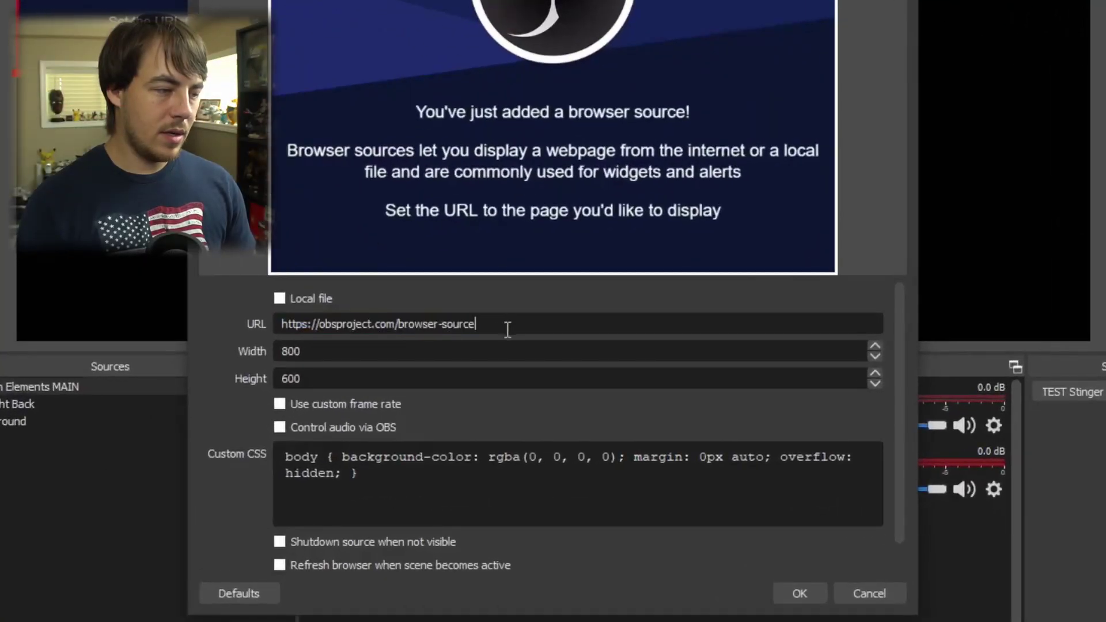
key("ctrl+v")
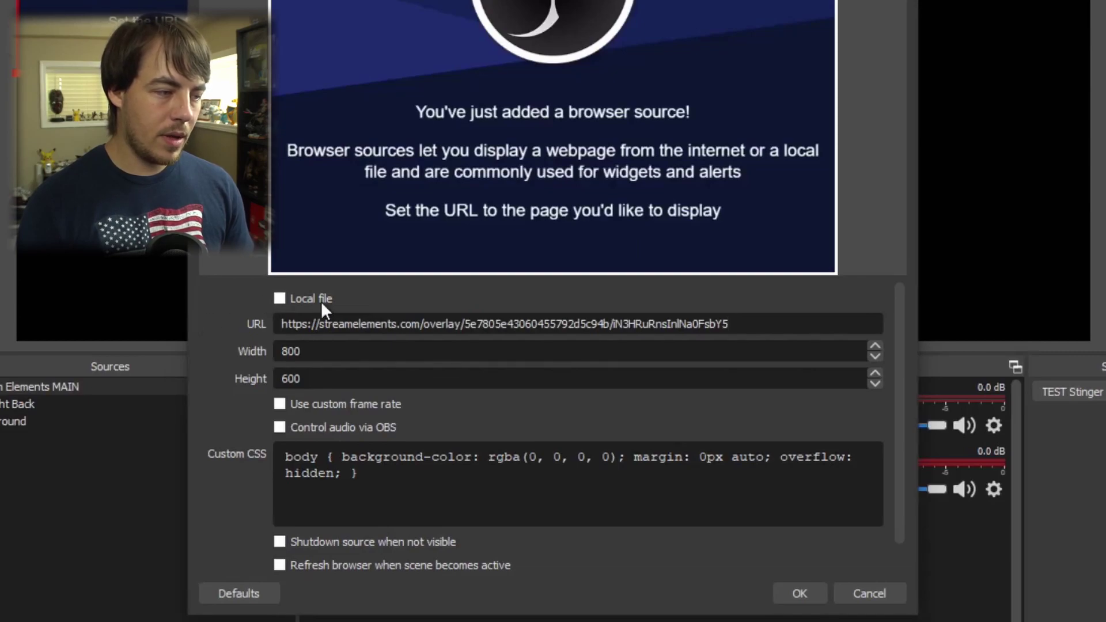
type("1920")
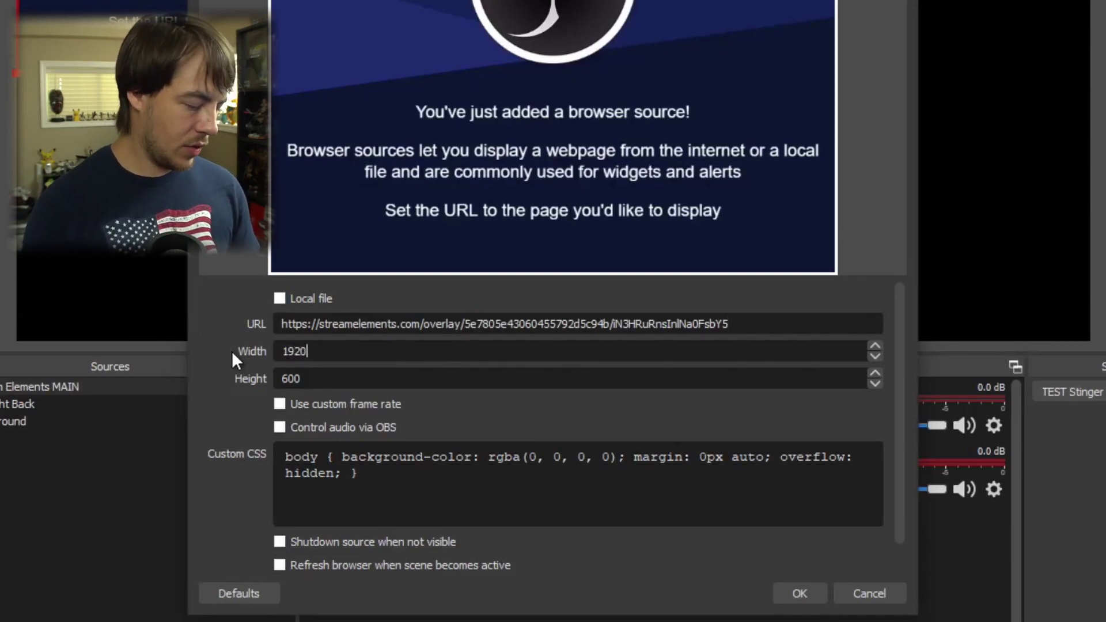
key("Tab")
type("1080")
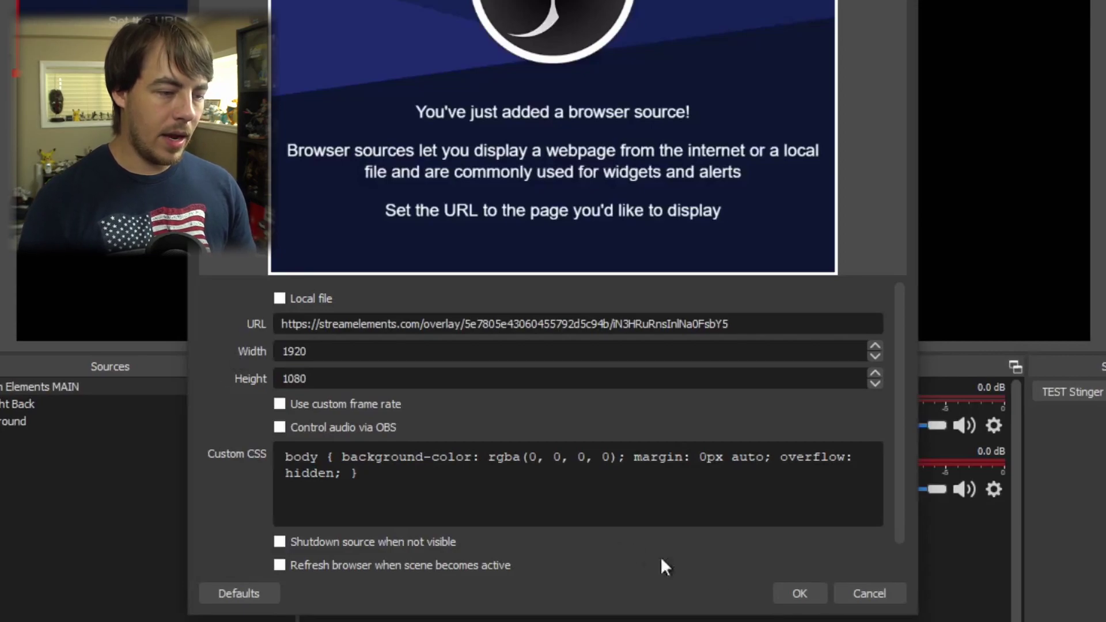
left_click(784, 593)
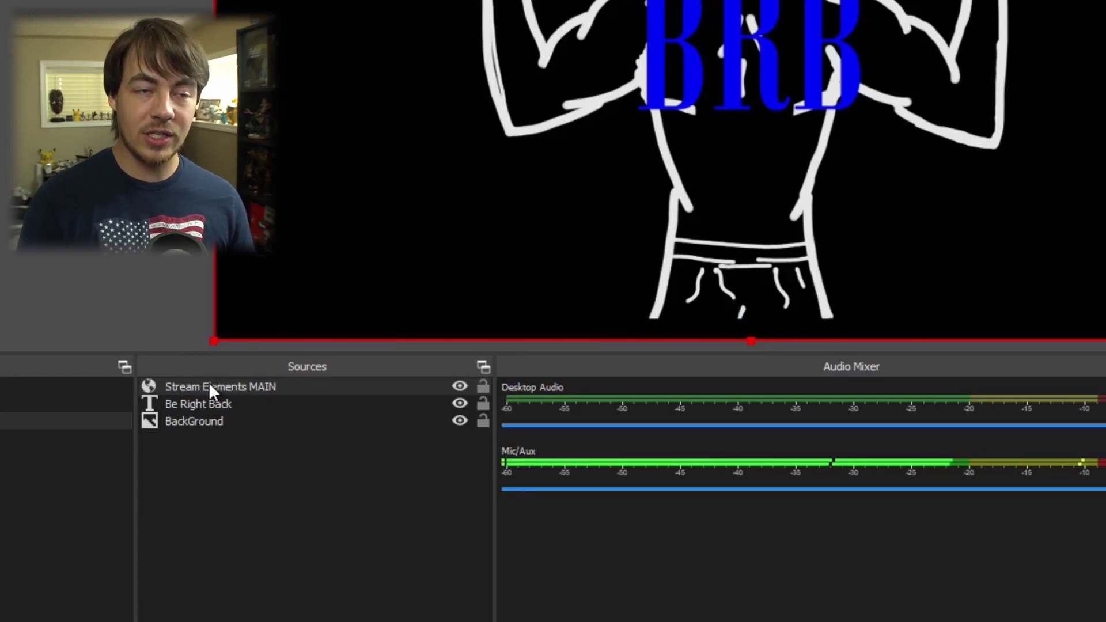
Copy Stream Elements MAIN and paste it as a reference into the Gameplay and Intermission/Cam scenes.
right_click(209, 386)
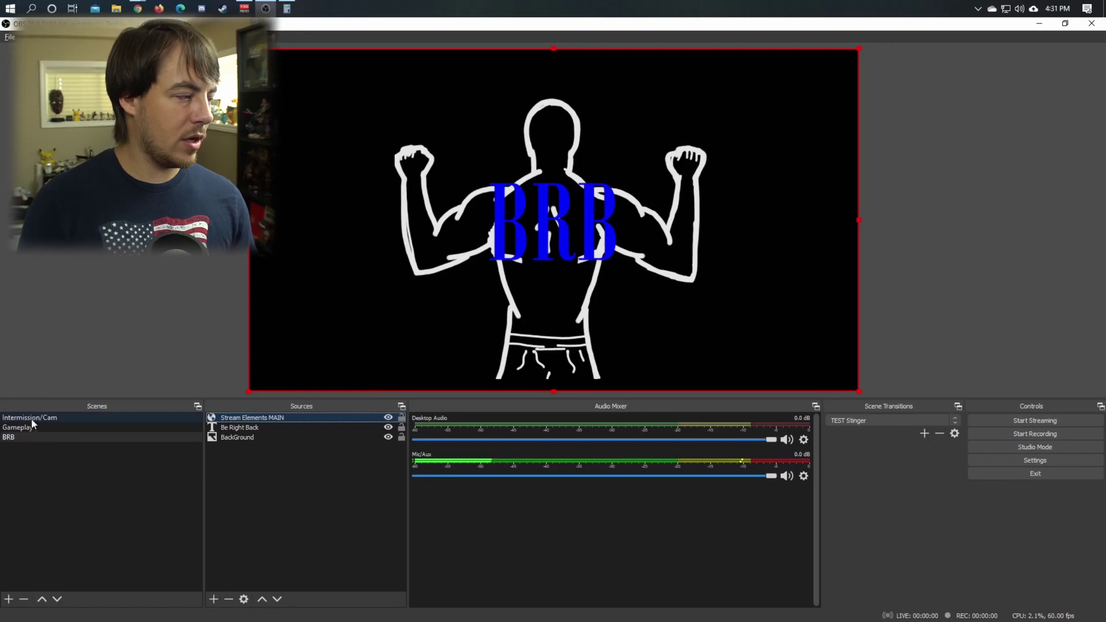
left_click(32, 426)
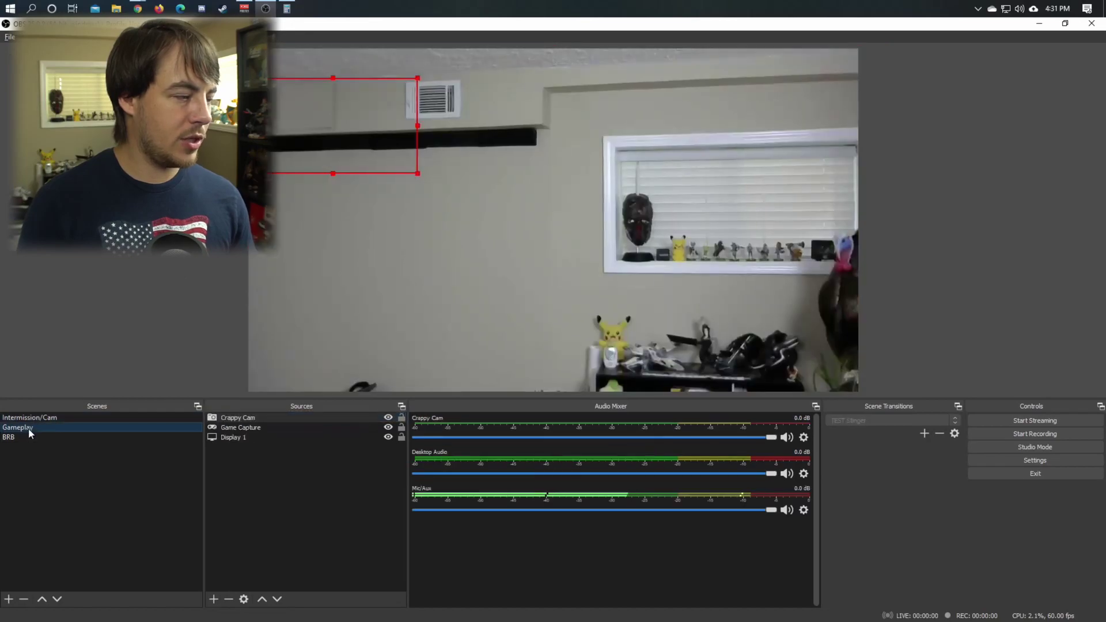
right_click(247, 493)
left_click(281, 526)
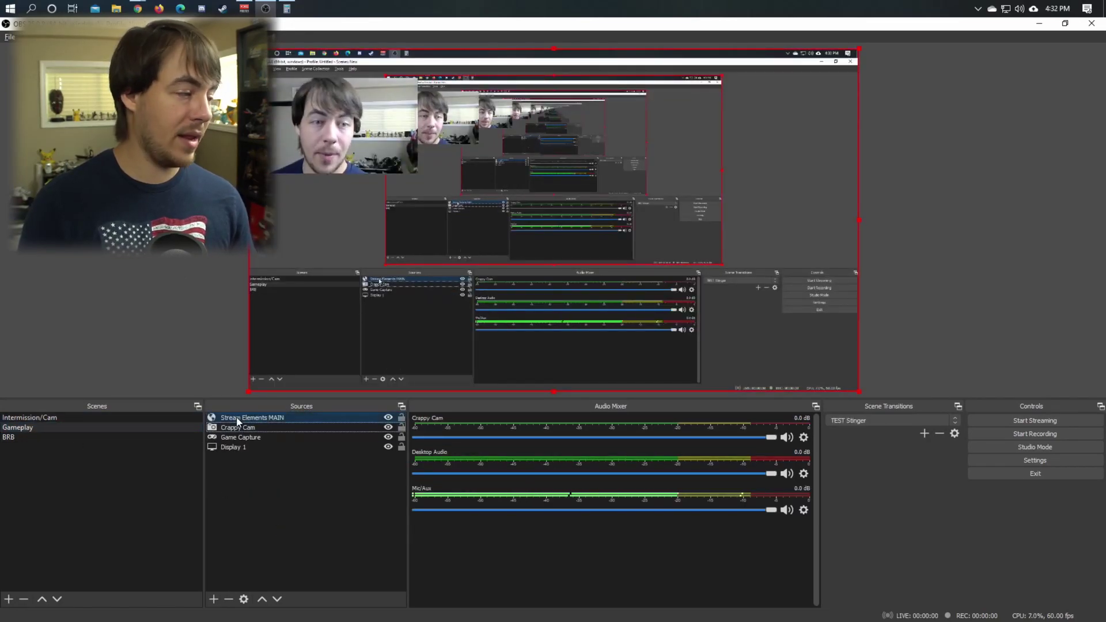
left_click(56, 417)
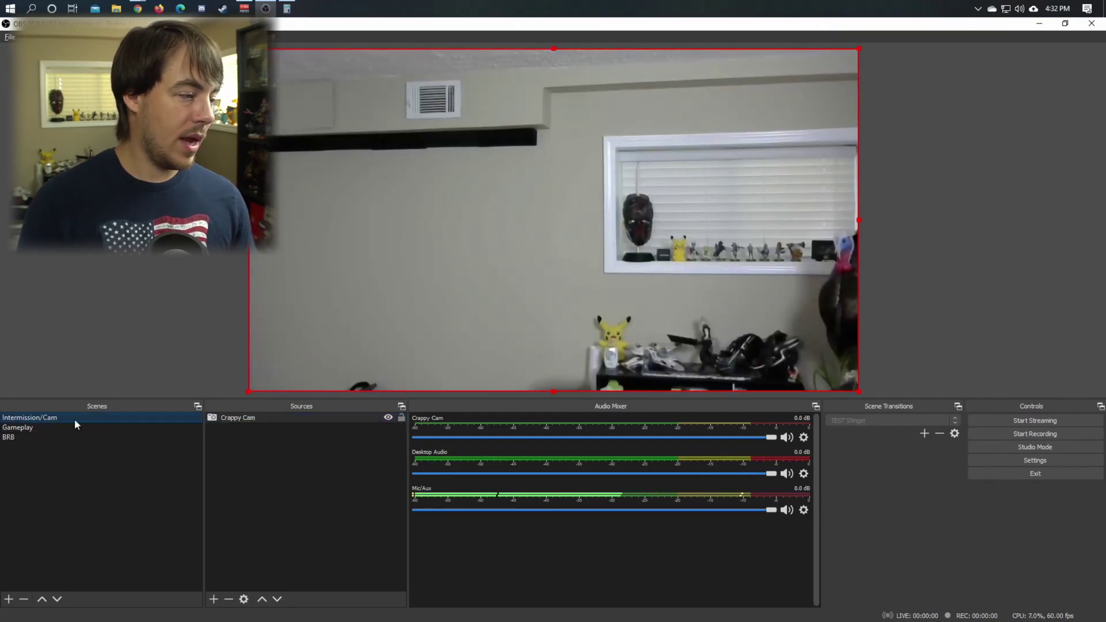
right_click(239, 457)
left_click(262, 487)
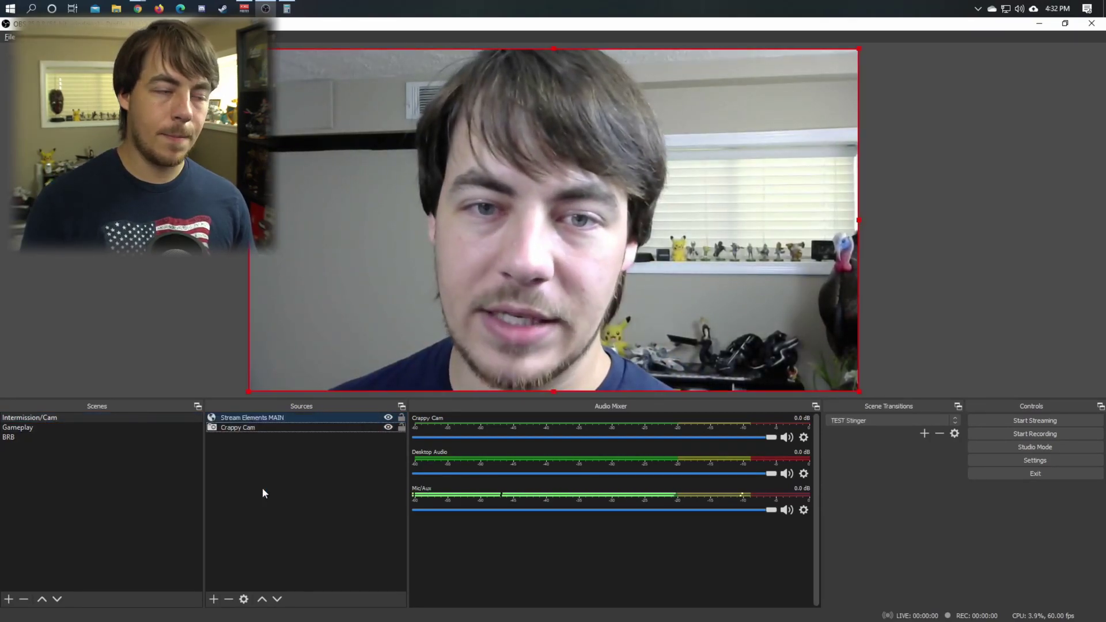
left_click(240, 418)
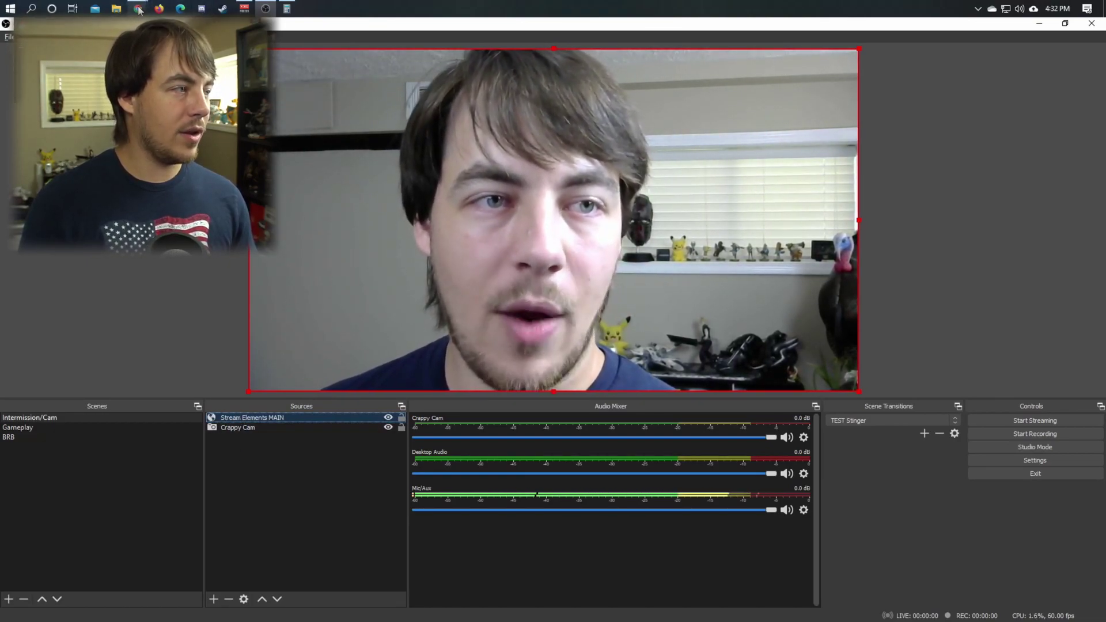
Arrange the StreamElements overlay editor on the right half beside a wider OBS window.
left_click(139, 10)
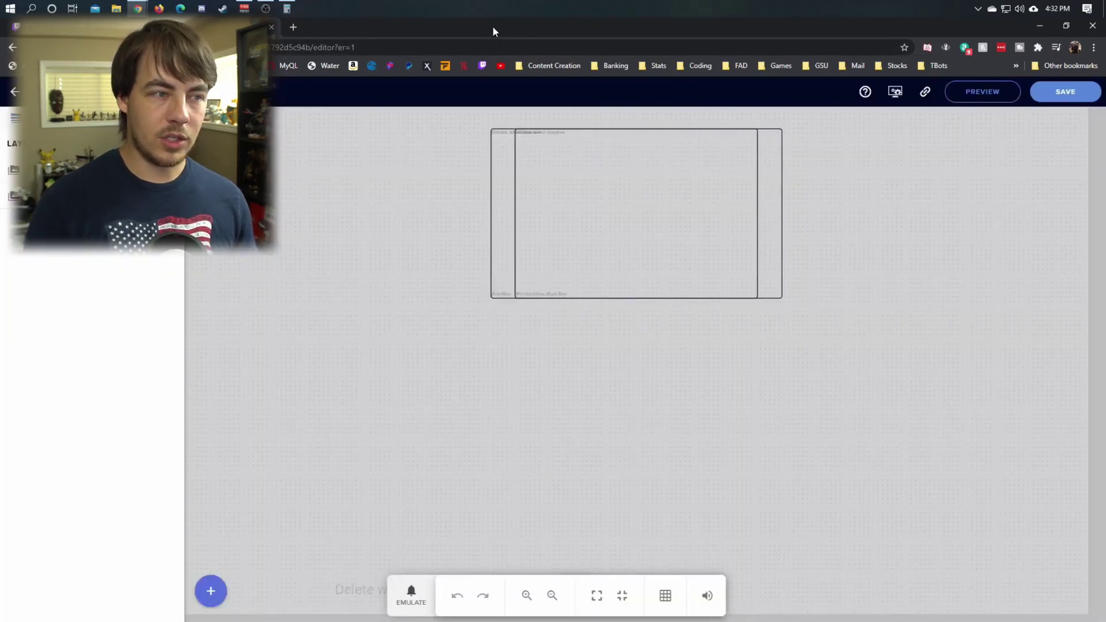
left_click_drag(493, 26, 780, 152)
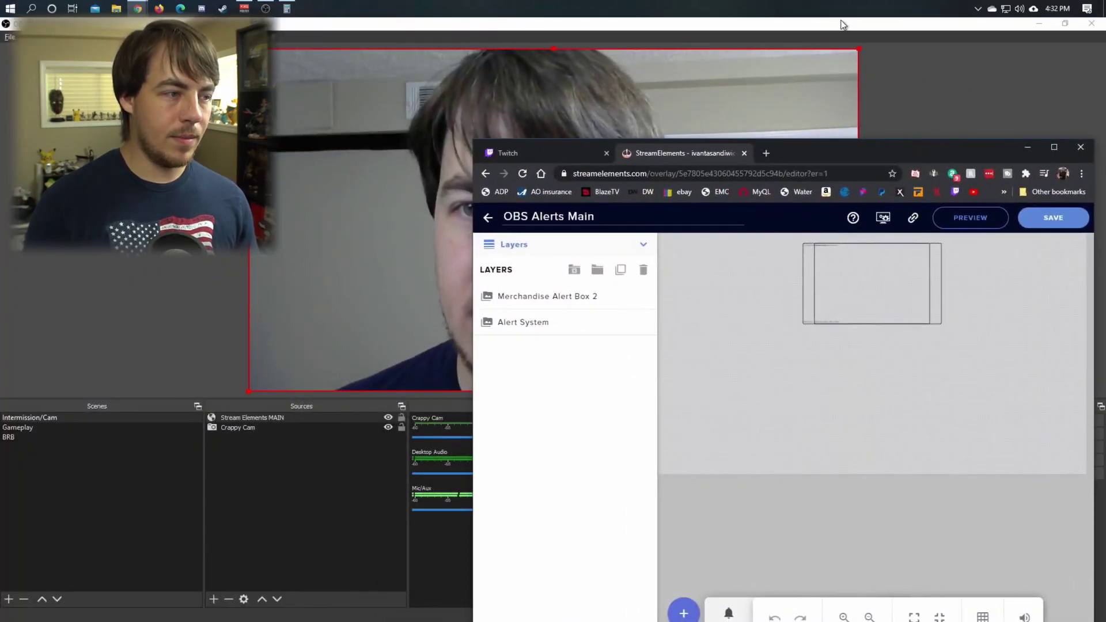
left_click_drag(842, 25, 3, 109)
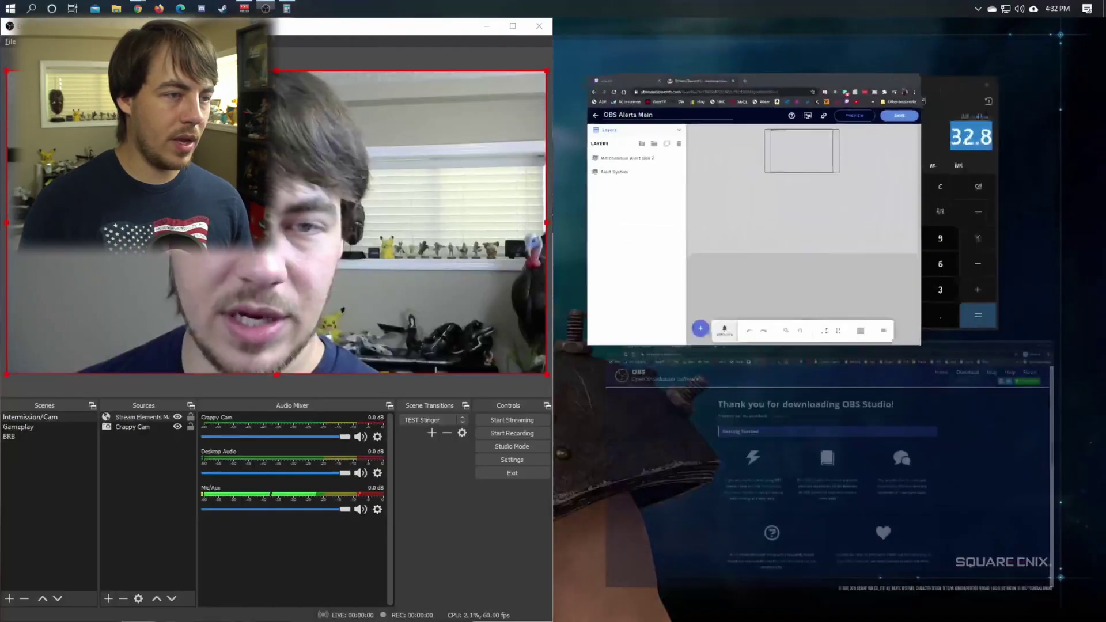
left_click(670, 192)
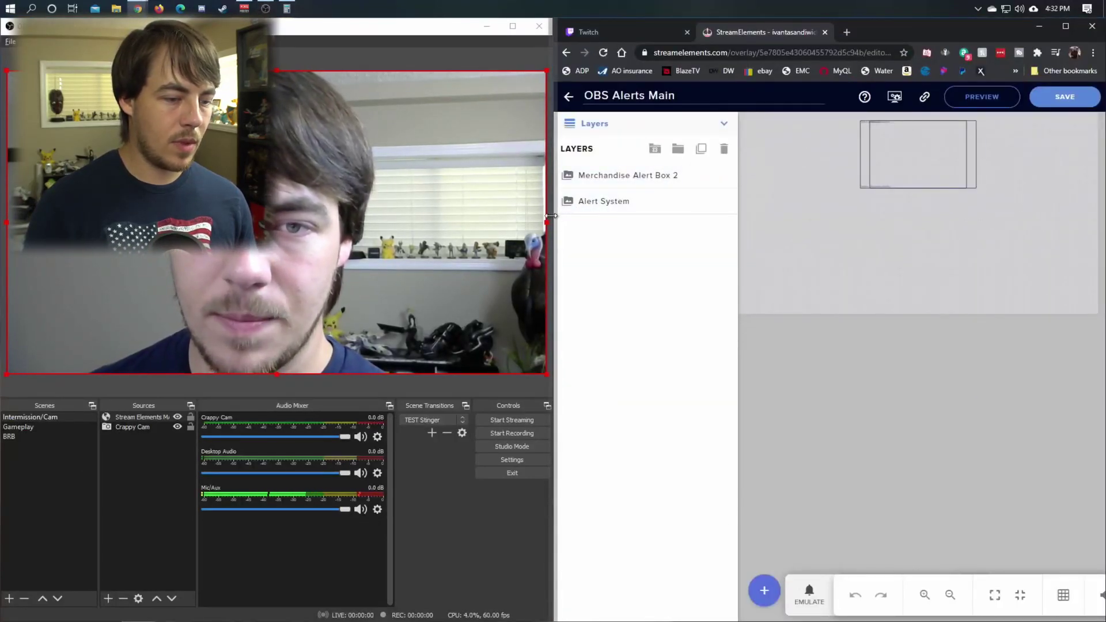
left_click_drag(552, 222, 658, 221)
Fire a test follower alert from the emulate list and view it in the Intermission/Cam scene.
left_click(914, 595)
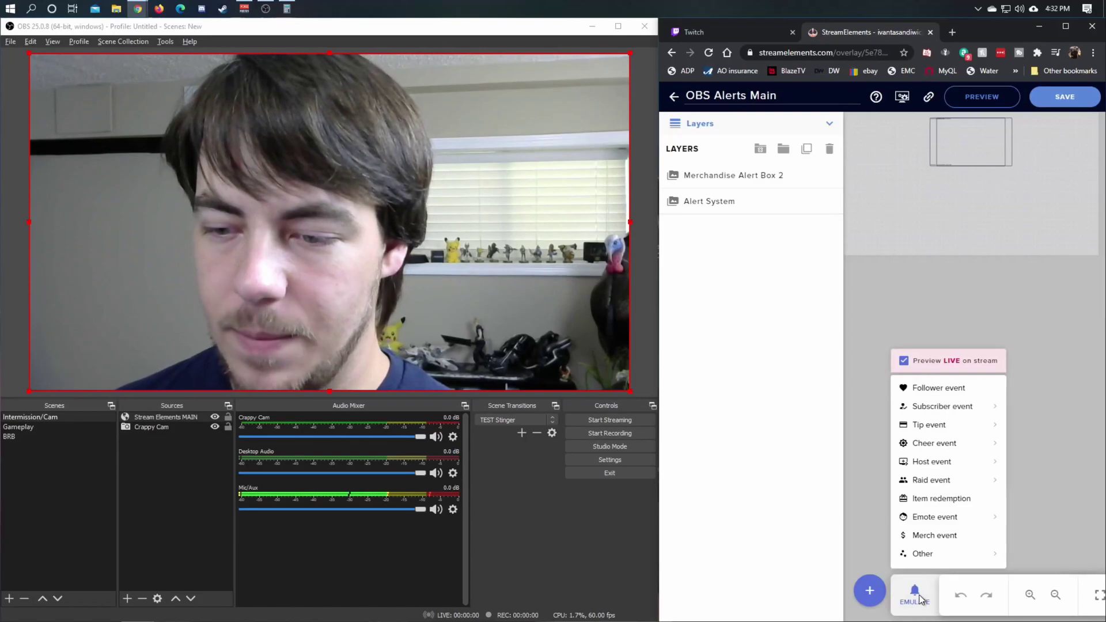
left_click(934, 387)
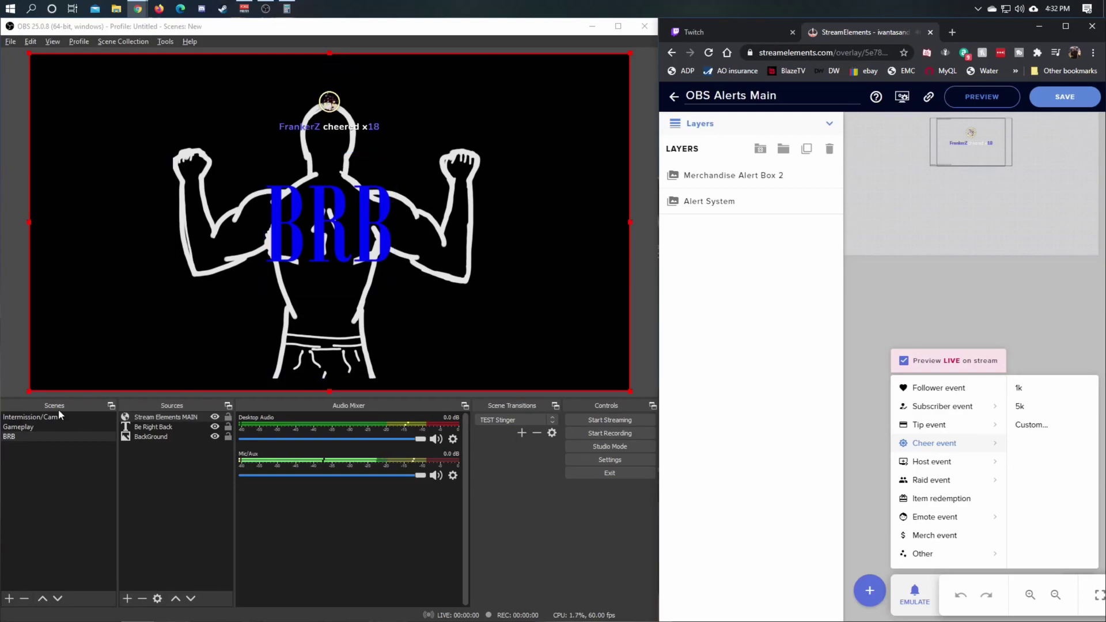
left_click(7, 417)
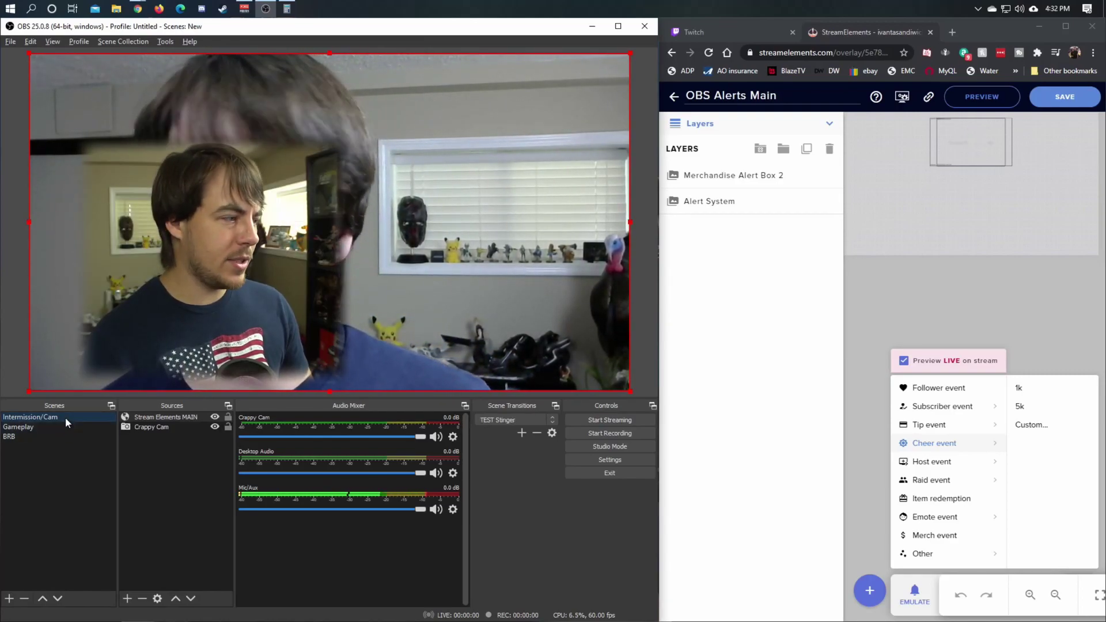
right_click(32, 415)
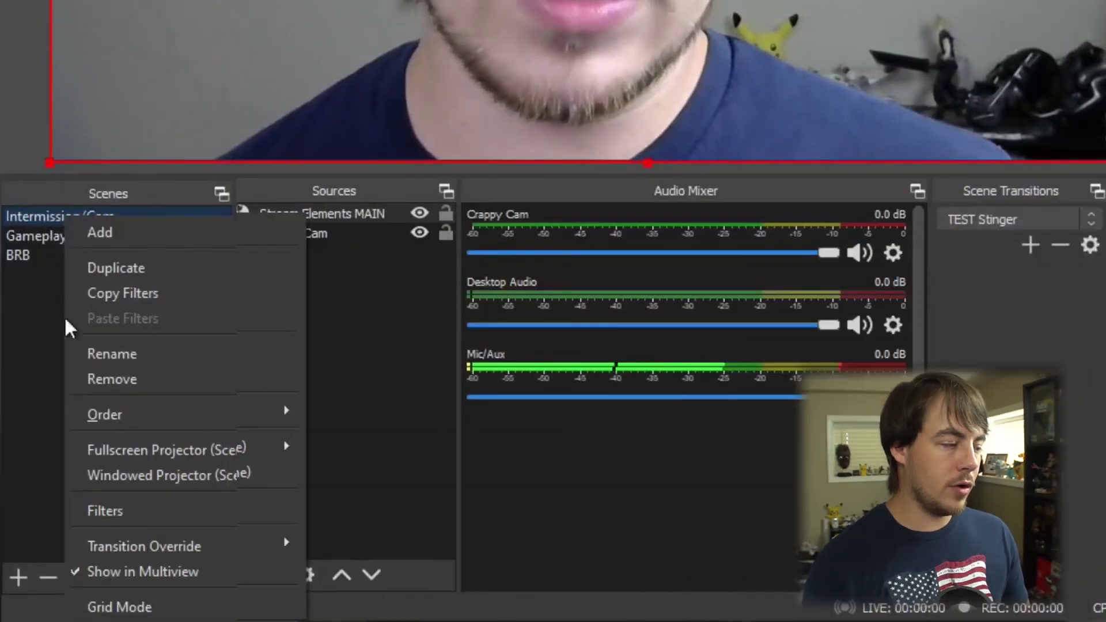
Set a transition override on Intermission/Cam, then check Gameplay and return to Intermission/Cam.
mouse_move(113, 550)
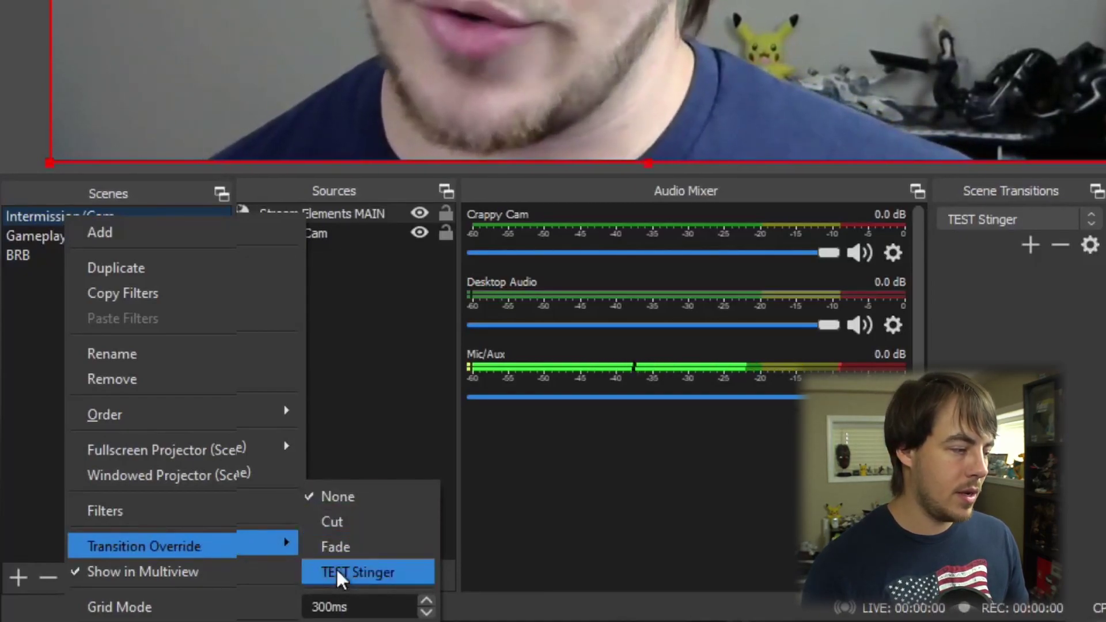
left_click(337, 547)
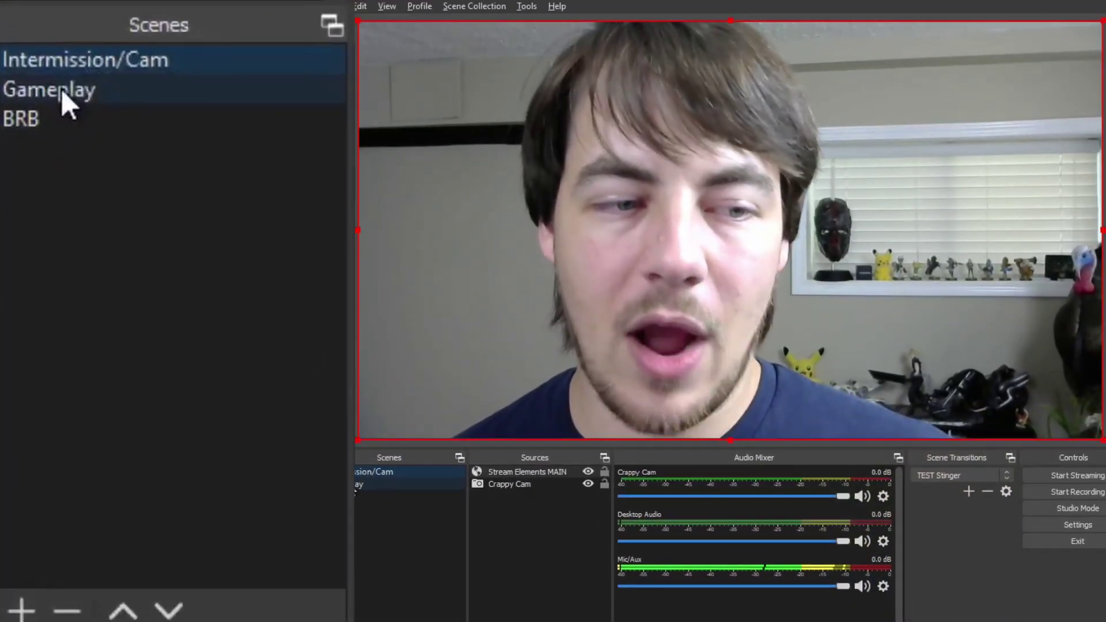
left_click(61, 89)
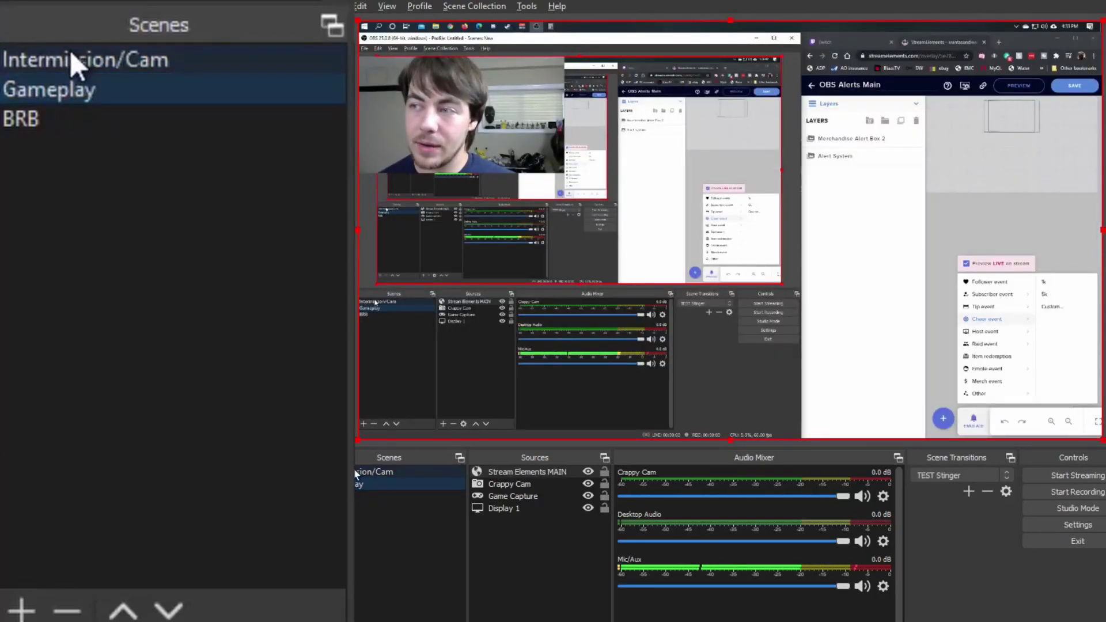
left_click(71, 52)
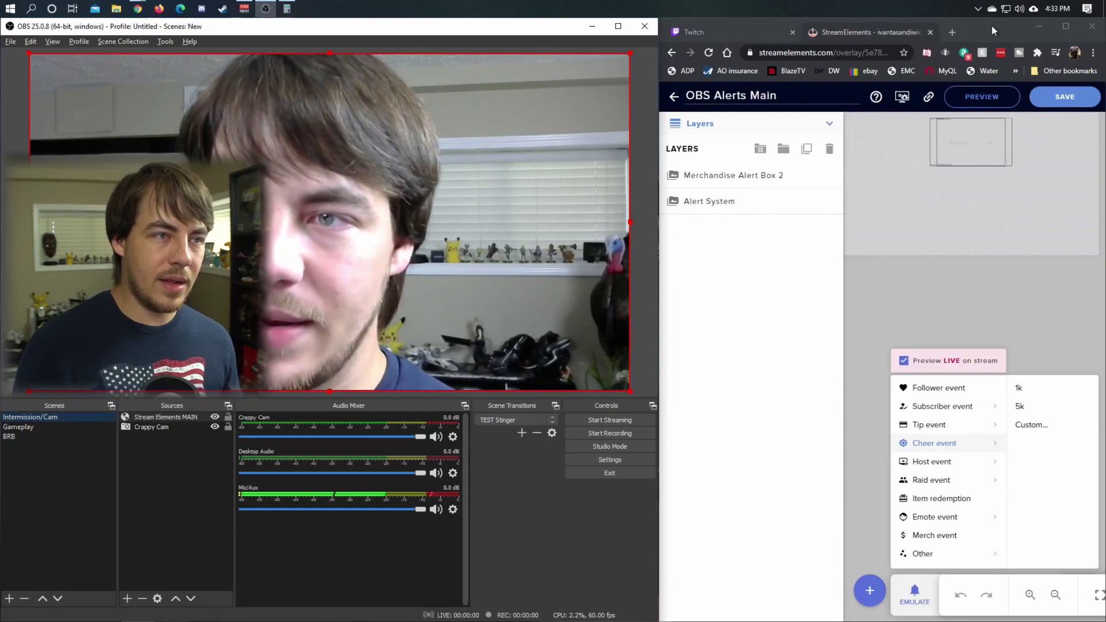
Create a new blank 1080p overlay and add a 'Your stream's chat' widget.
double_click(745, 43)
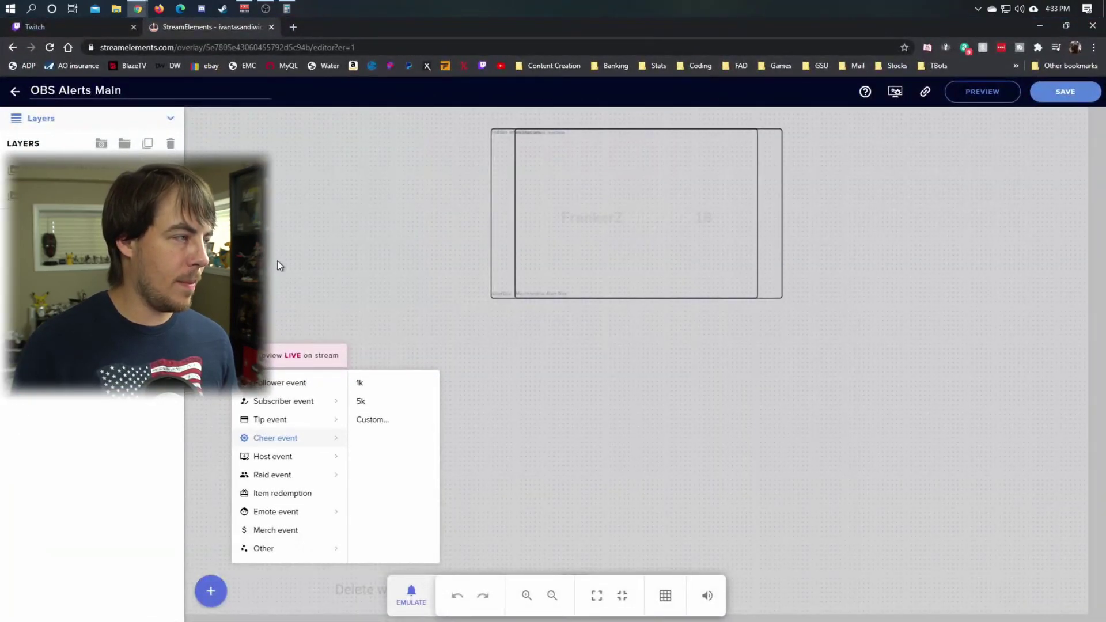
left_click(15, 92)
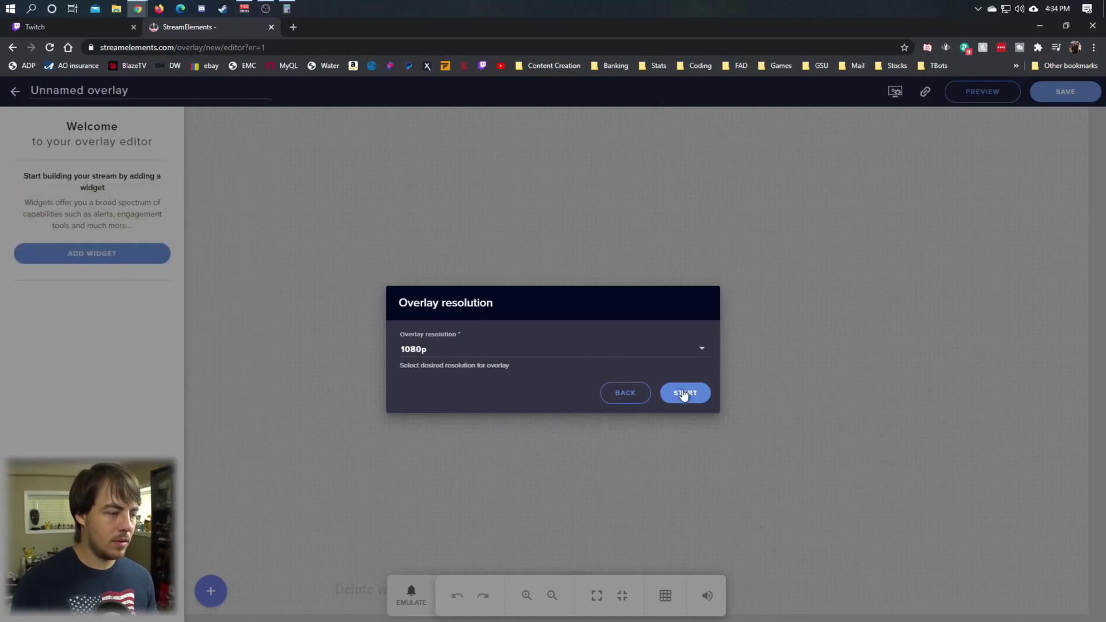
left_click(685, 392)
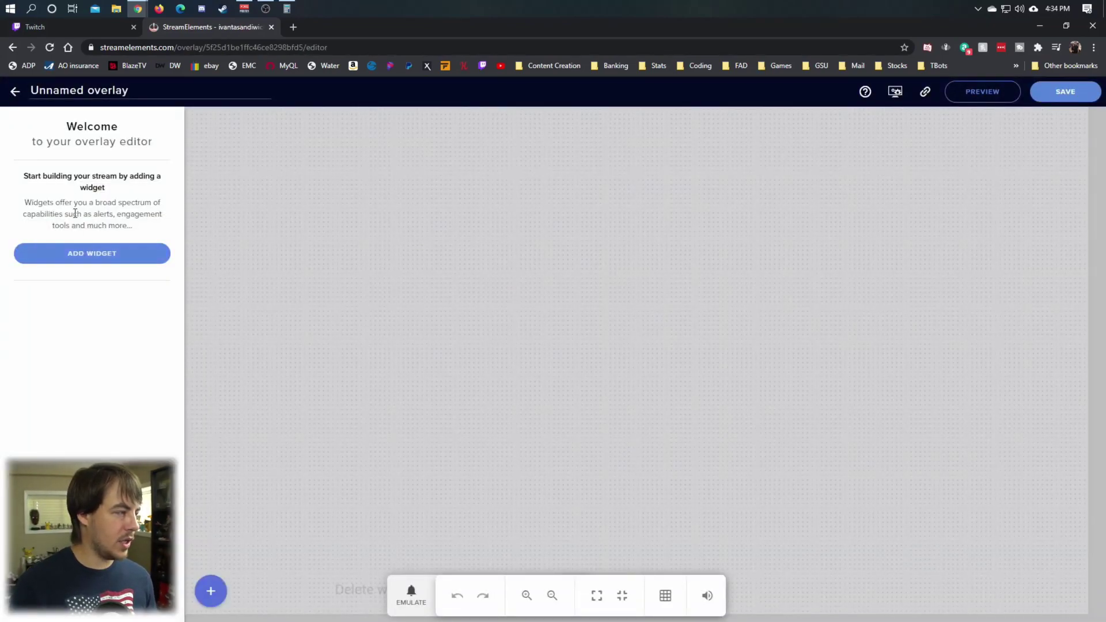
left_click(76, 255)
mouse_move(230, 345)
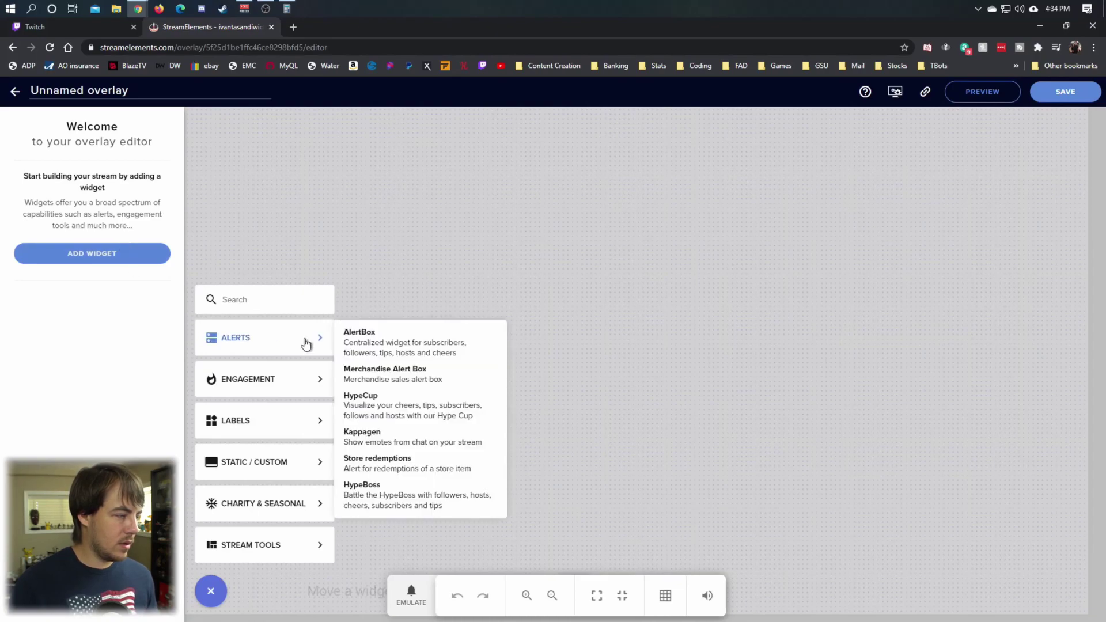
mouse_move(305, 390)
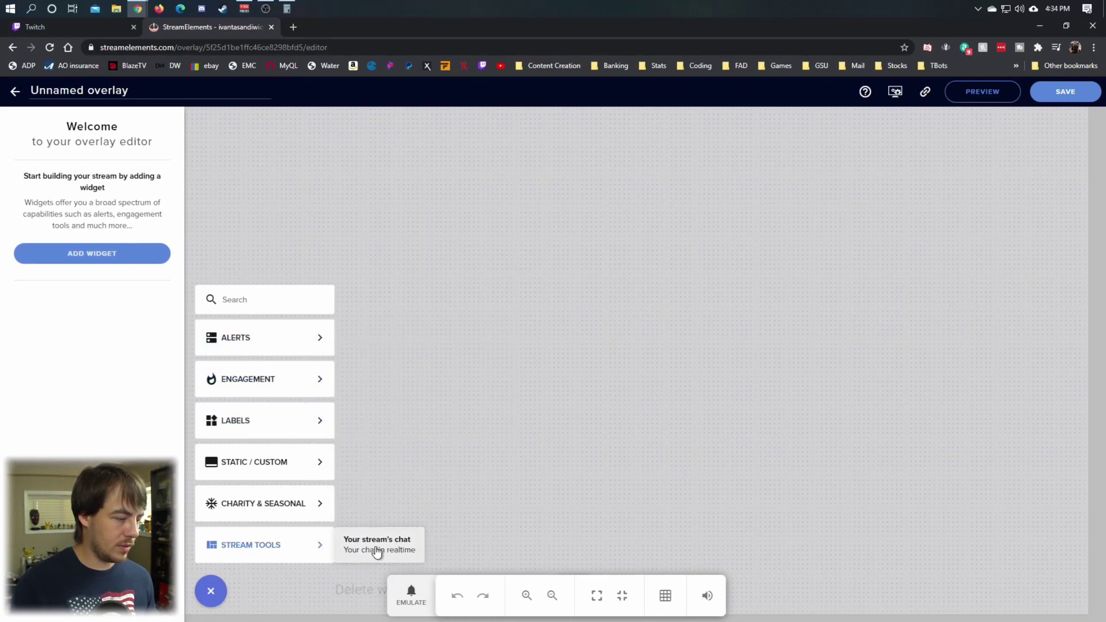
left_click(377, 547)
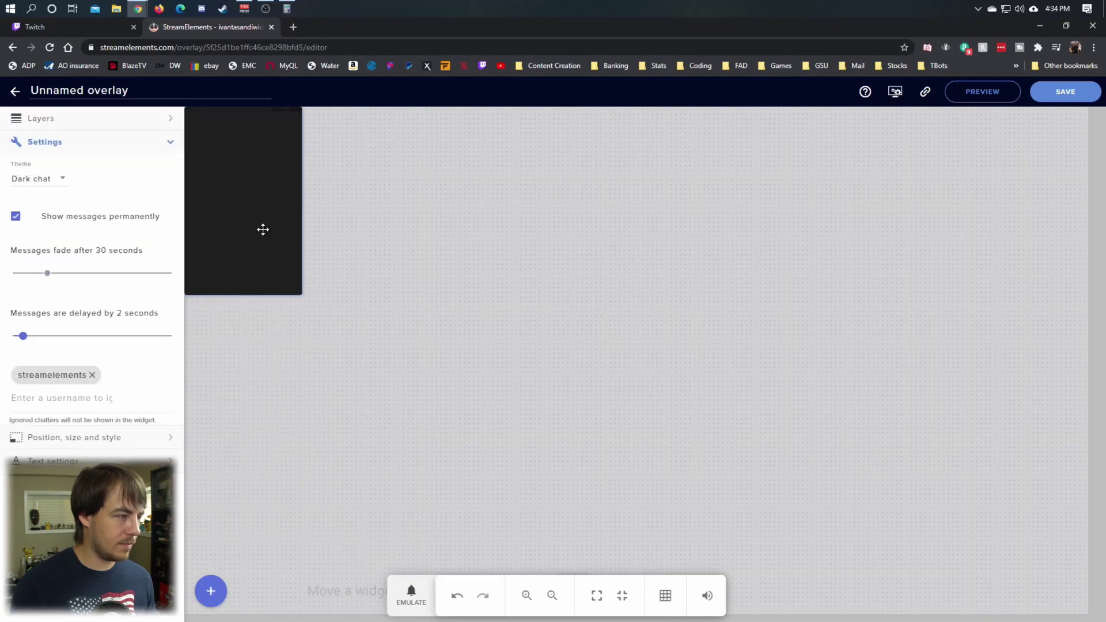
Resize the chat widget into a tall panel and move it near the canvas's right edge.
left_click_drag(298, 294, 354, 444)
left_click_drag(295, 389, 1038, 380)
mouse_move(989, 381)
left_mouse_down()
mouse_move(1022, 380)
mouse_move(997, 373)
left_mouse_up()
Save the overlay as 'Chat Box' and copy its URL.
left_click(1048, 103)
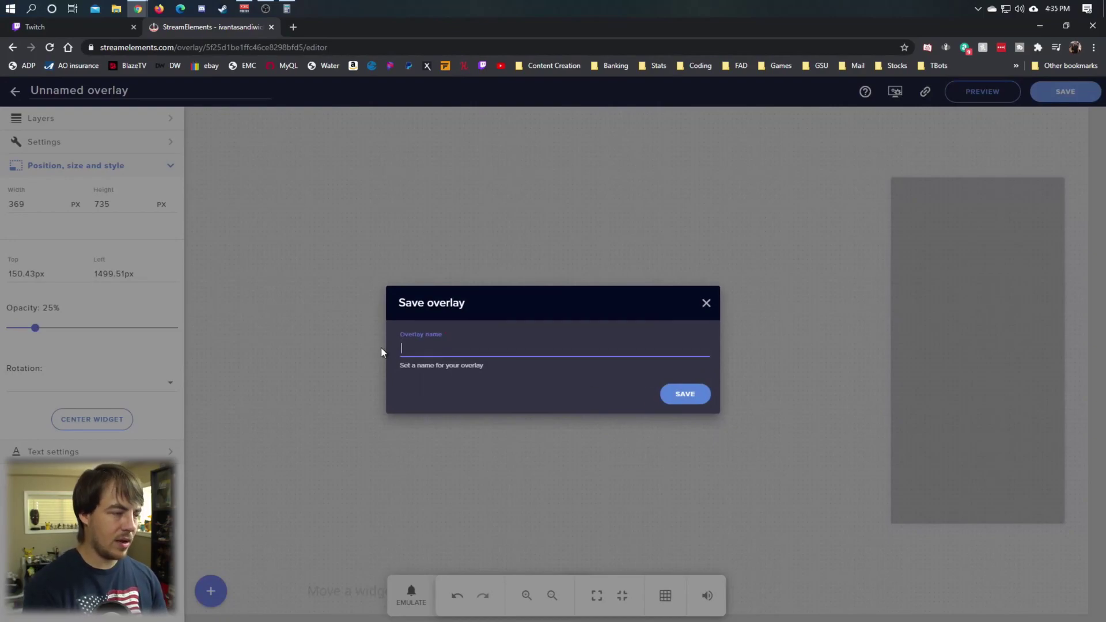
type("Chat Box")
key("Return")
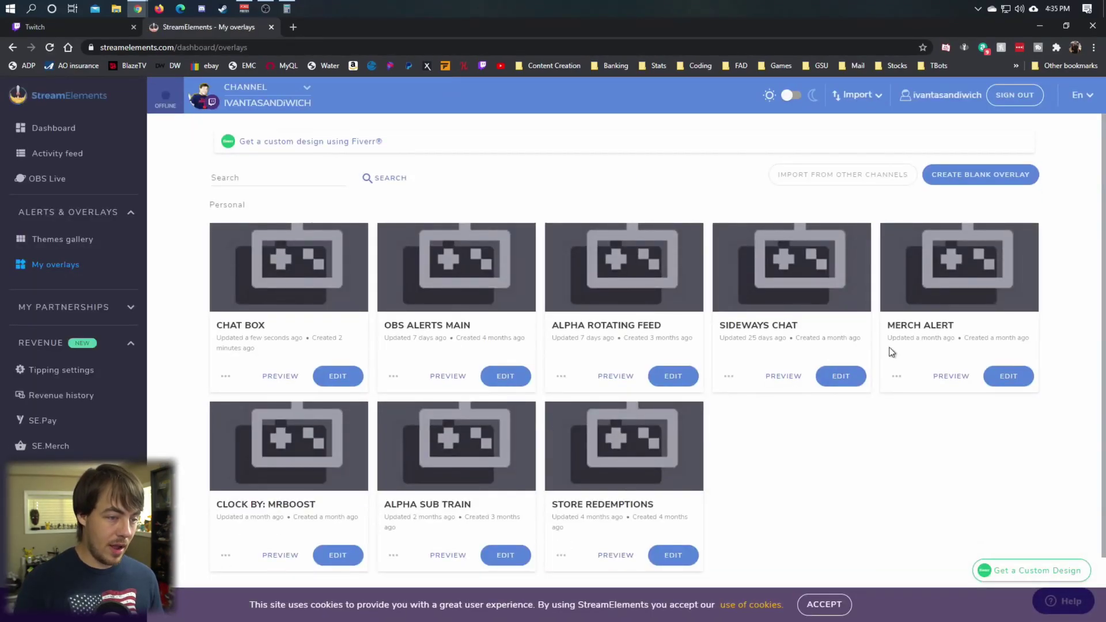
left_click(225, 377)
left_click(239, 409)
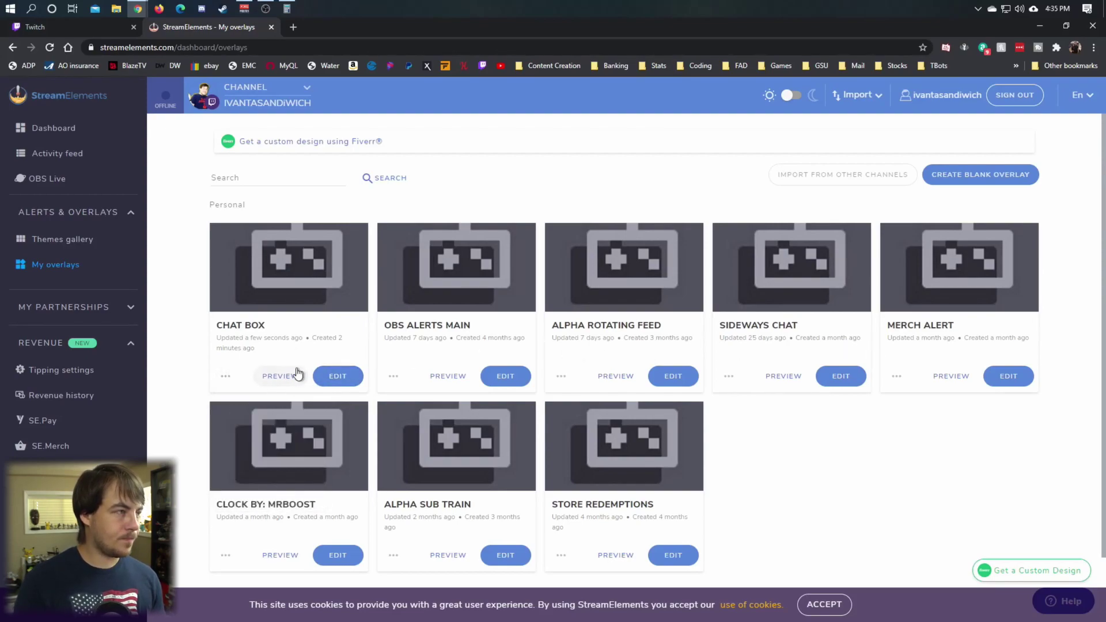
left_click(266, 8)
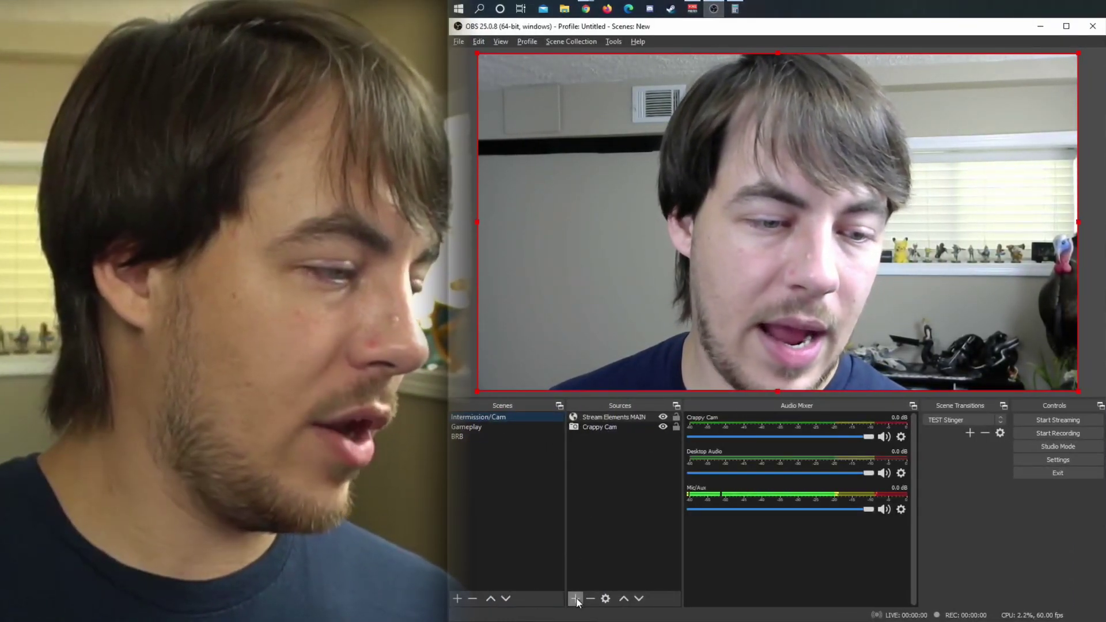
Add a new browser source named CHAT.
left_click(576, 598)
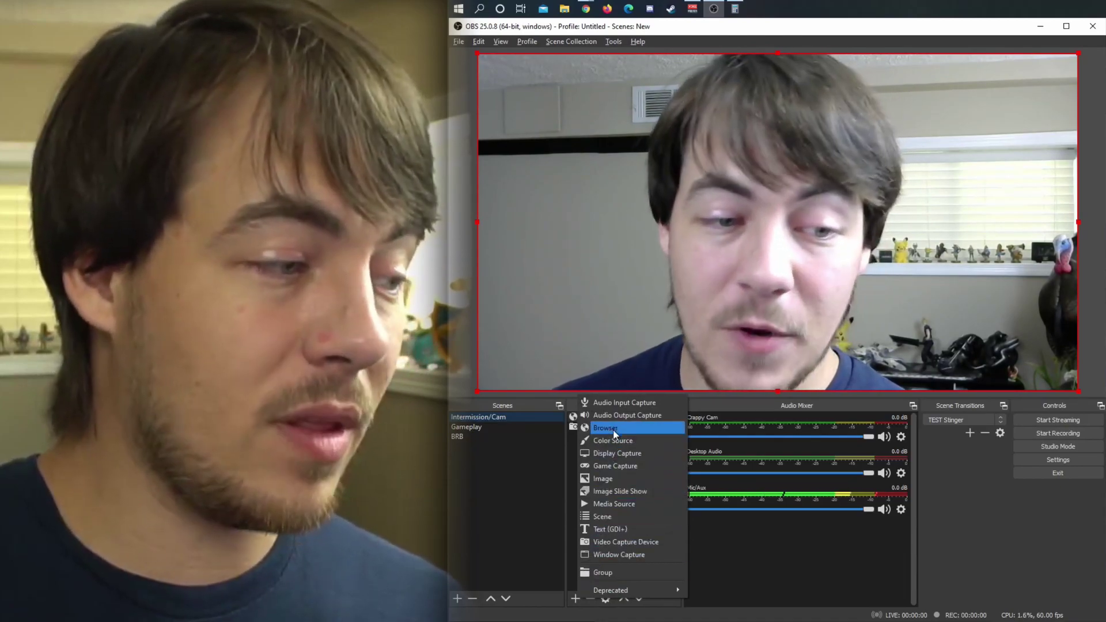
left_click(612, 427)
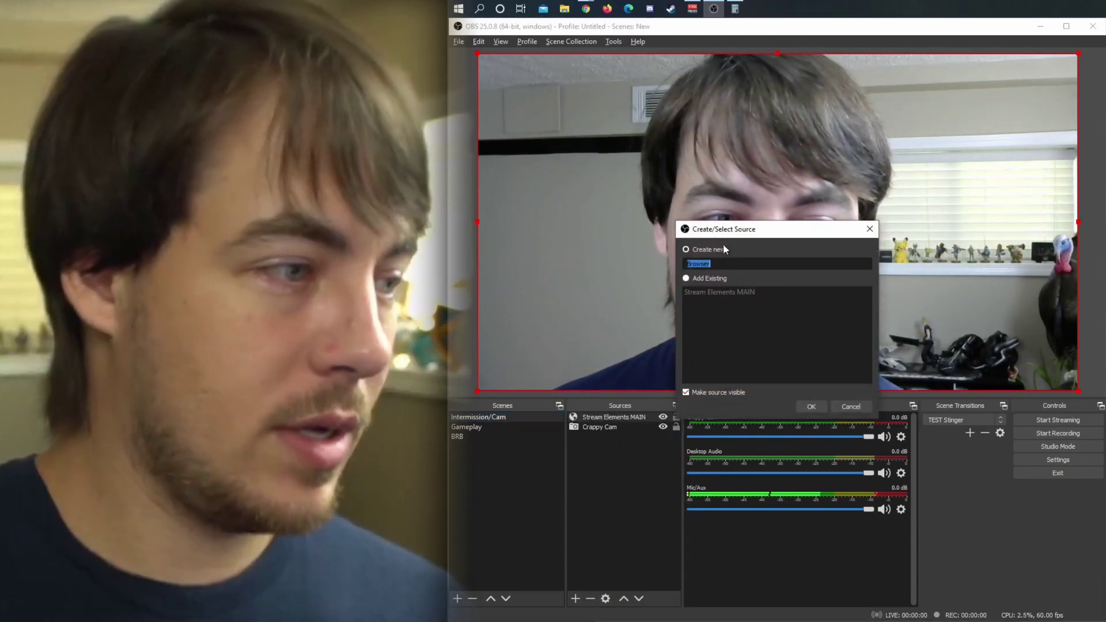
type("CHAT")
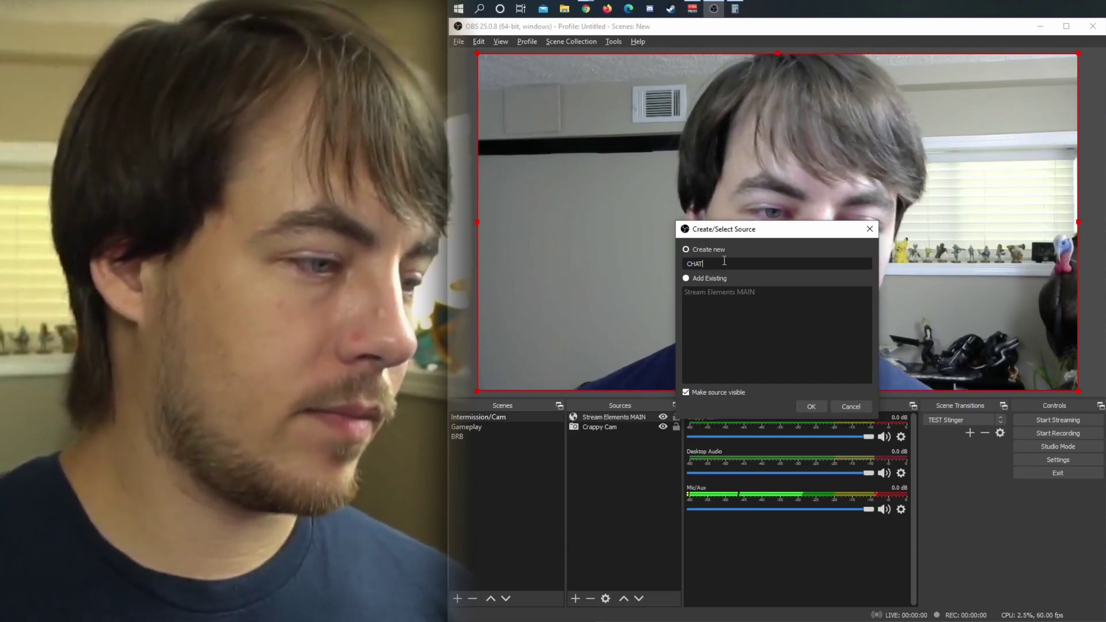
left_click(809, 406)
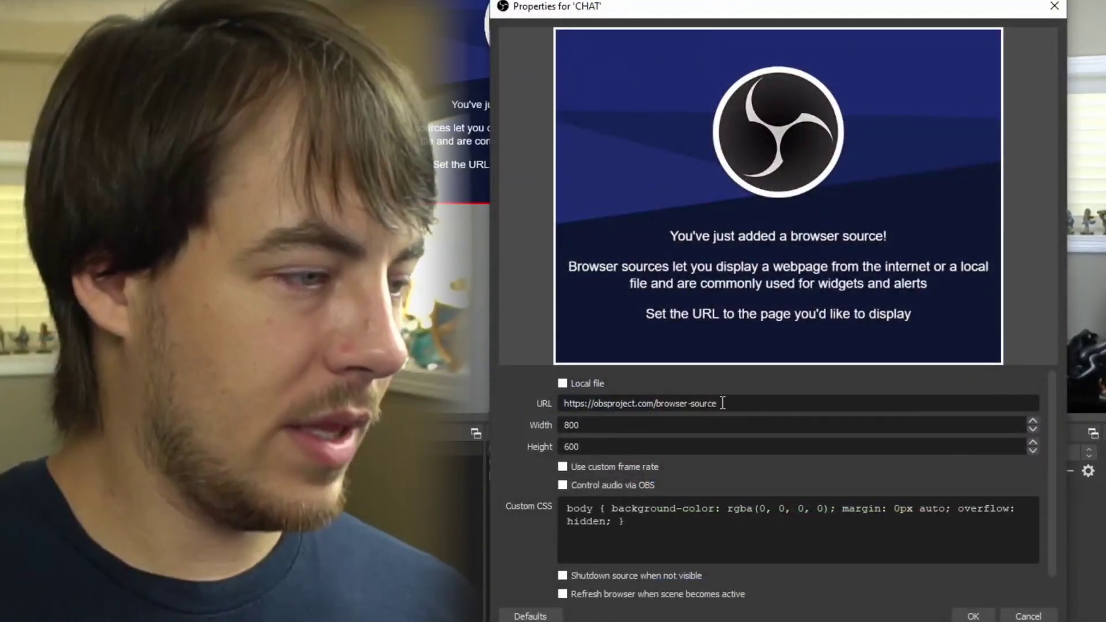
Paste the Chat Box overlay URL into CHAT and set width 1920 and height 1080.
key("ctrl+v")
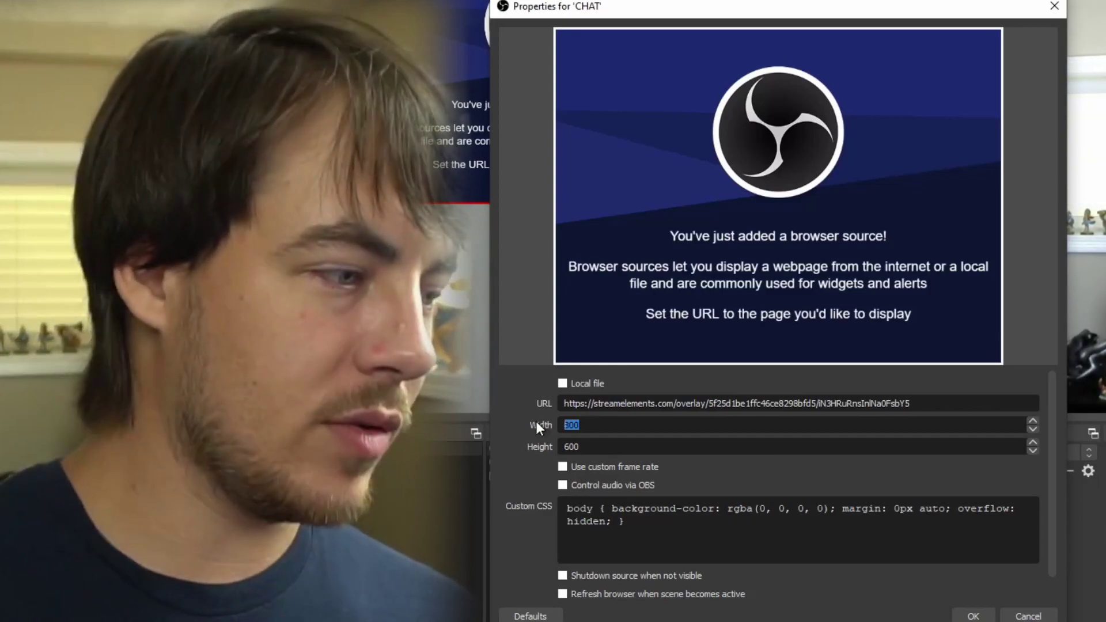
type("1080")
key("Tab")
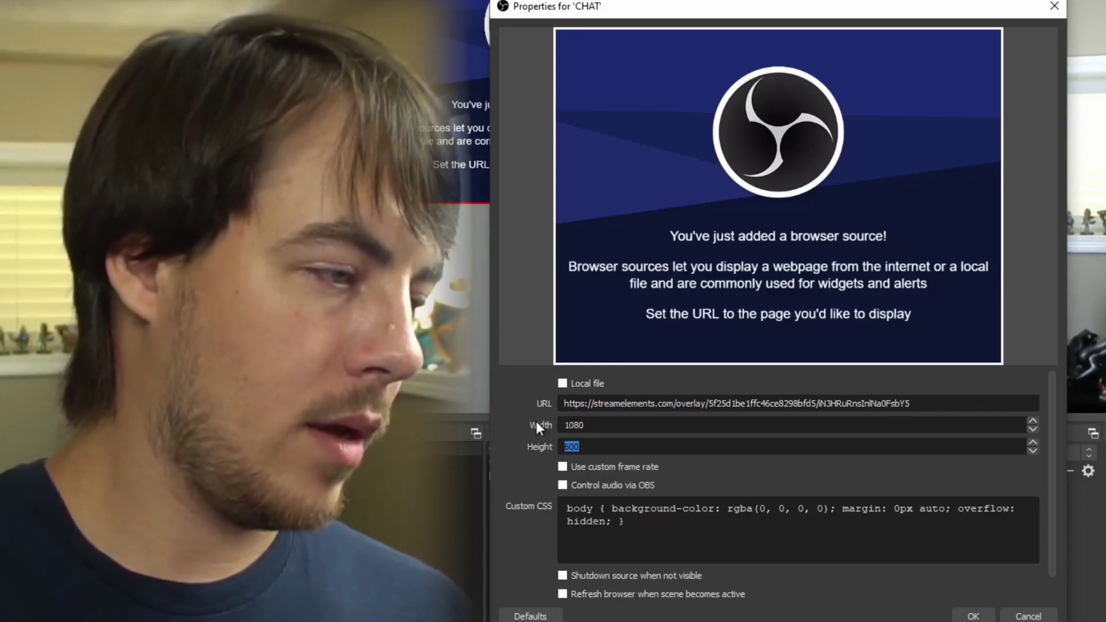
key("shift+Tab")
type("1920")
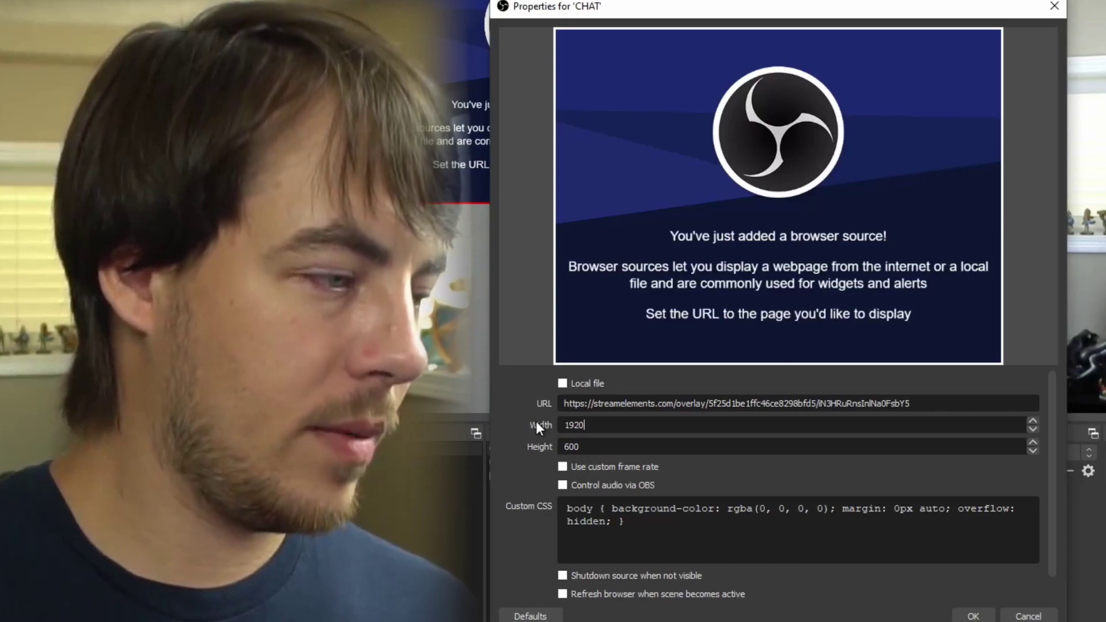
key("Tab")
type("1080")
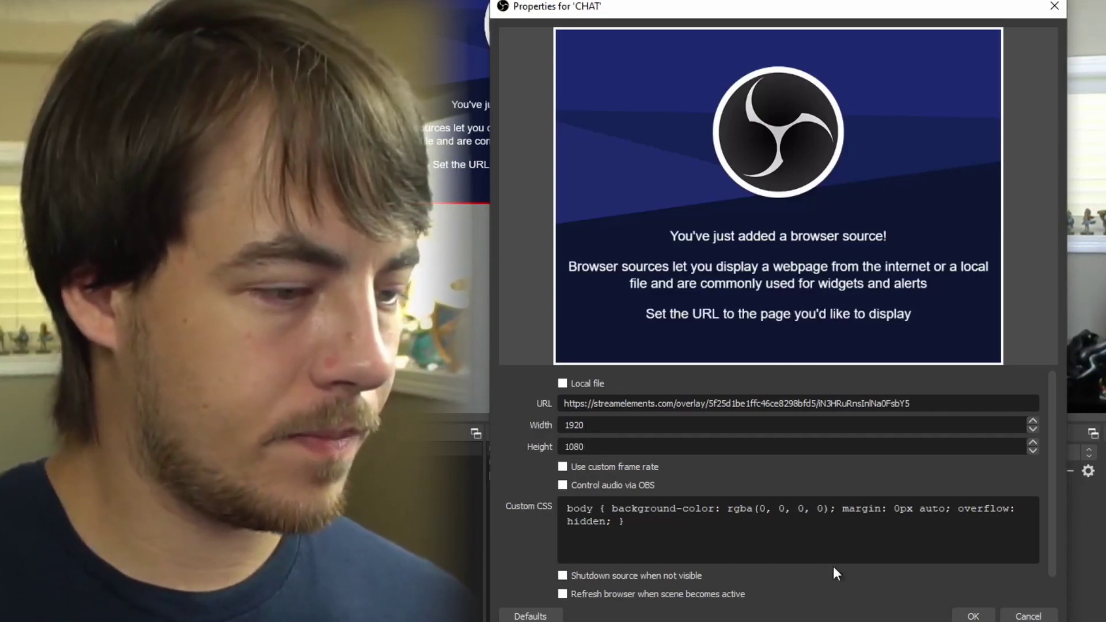